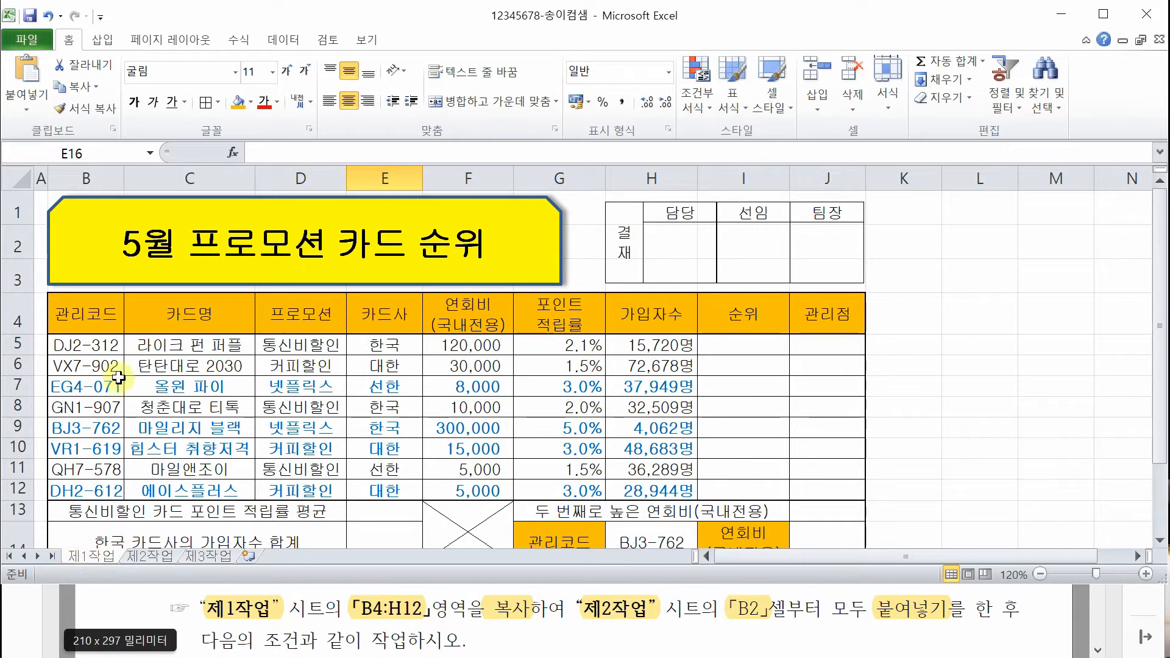
Copy the card table range B4:H12, from 관리코드 to 가입자수, on the 제1작업 sheet
left_click(75, 306)
left_click_drag(76, 306, 659, 490)
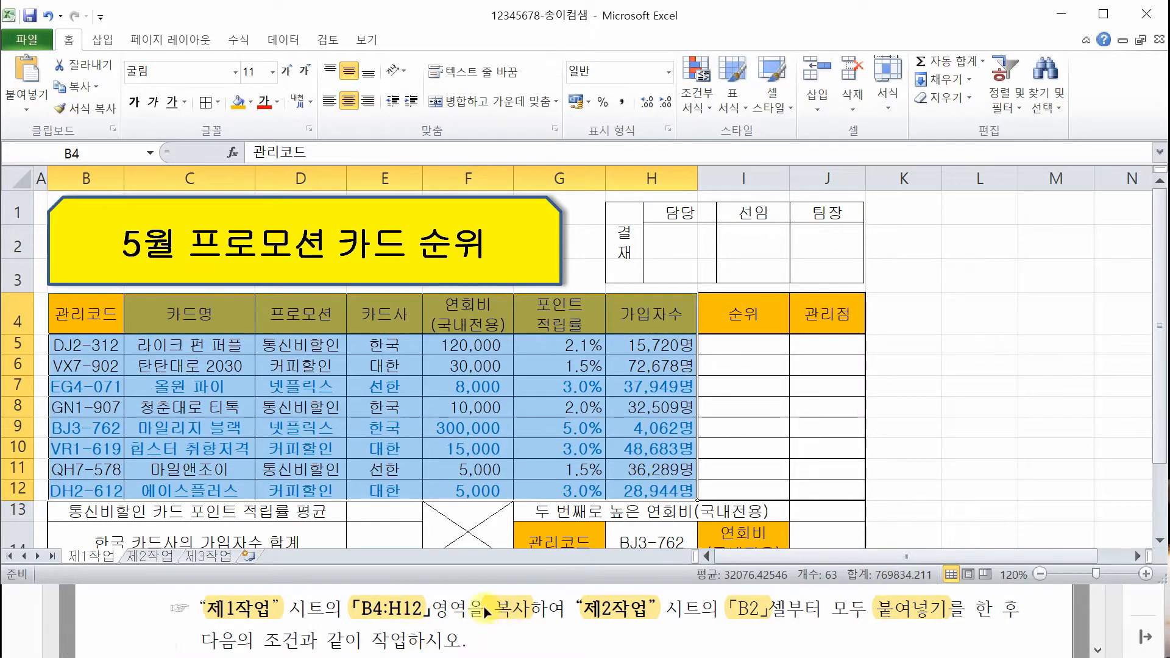
left_click(487, 630)
left_click(321, 65)
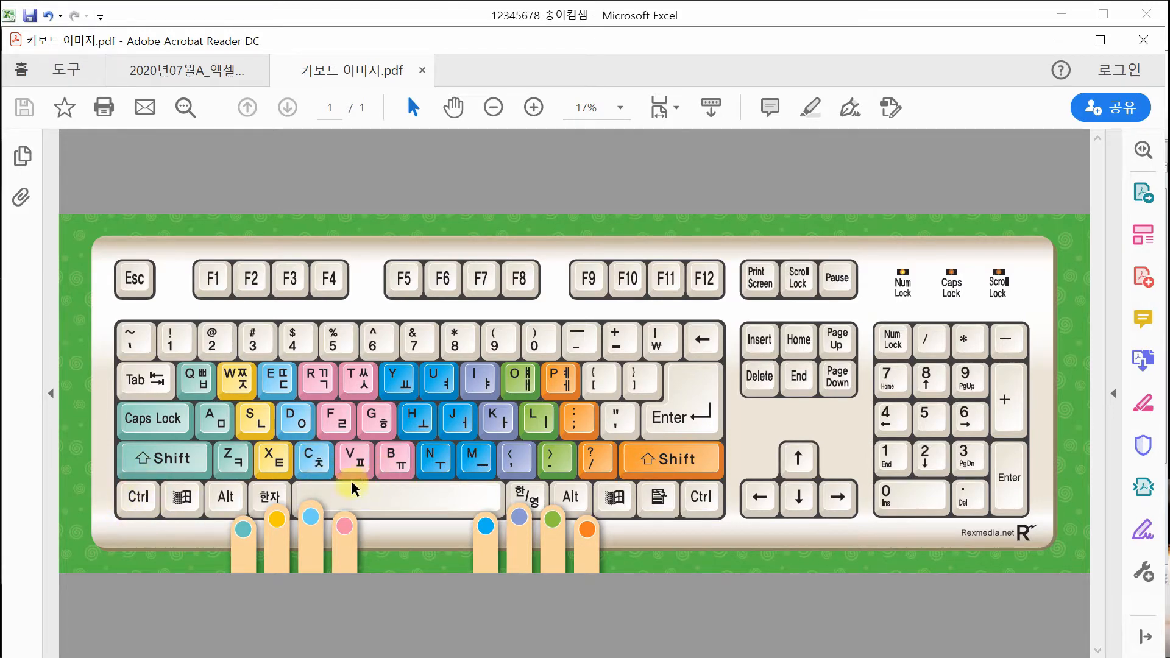
left_click(203, 69)
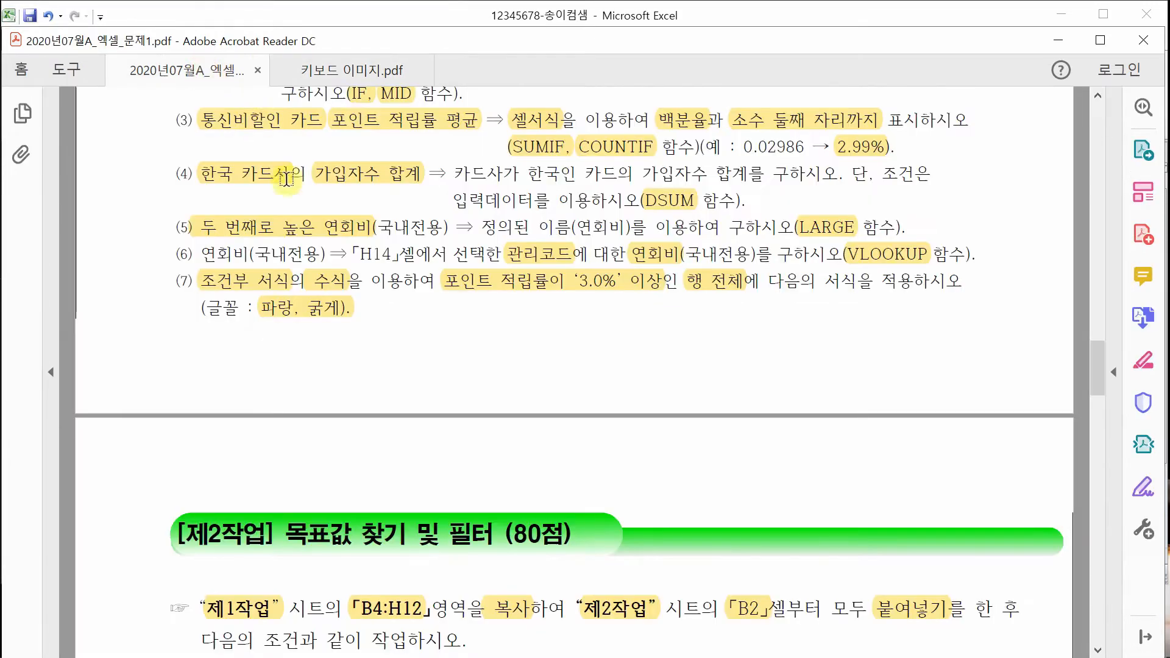
left_click(312, 17)
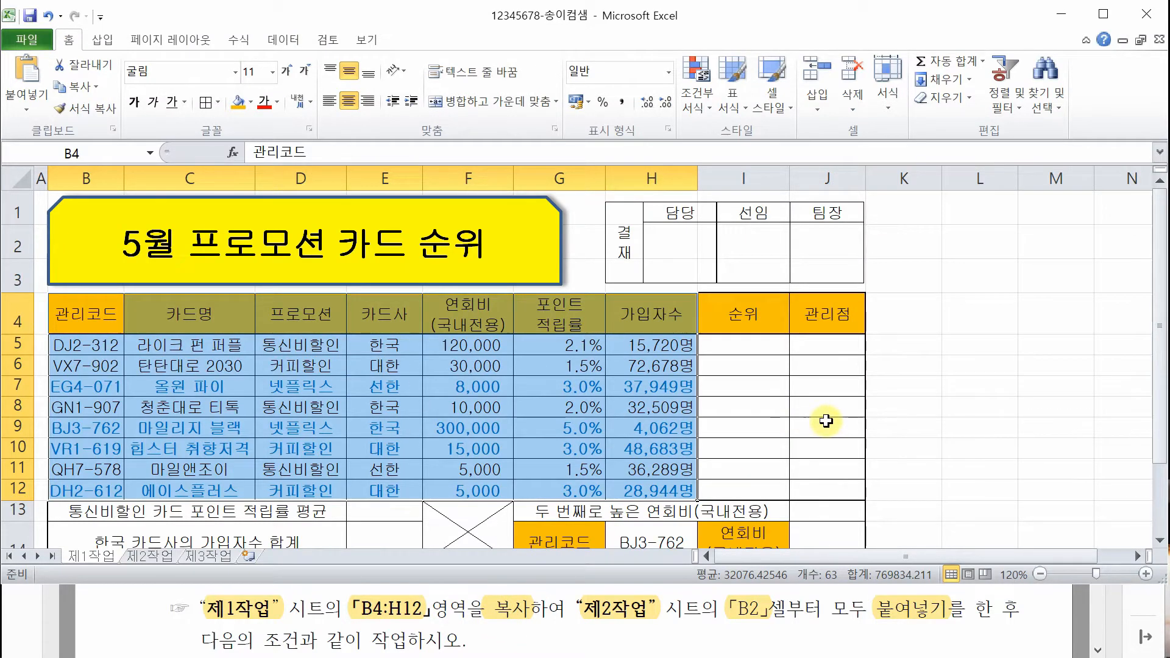
key("ctrl+c")
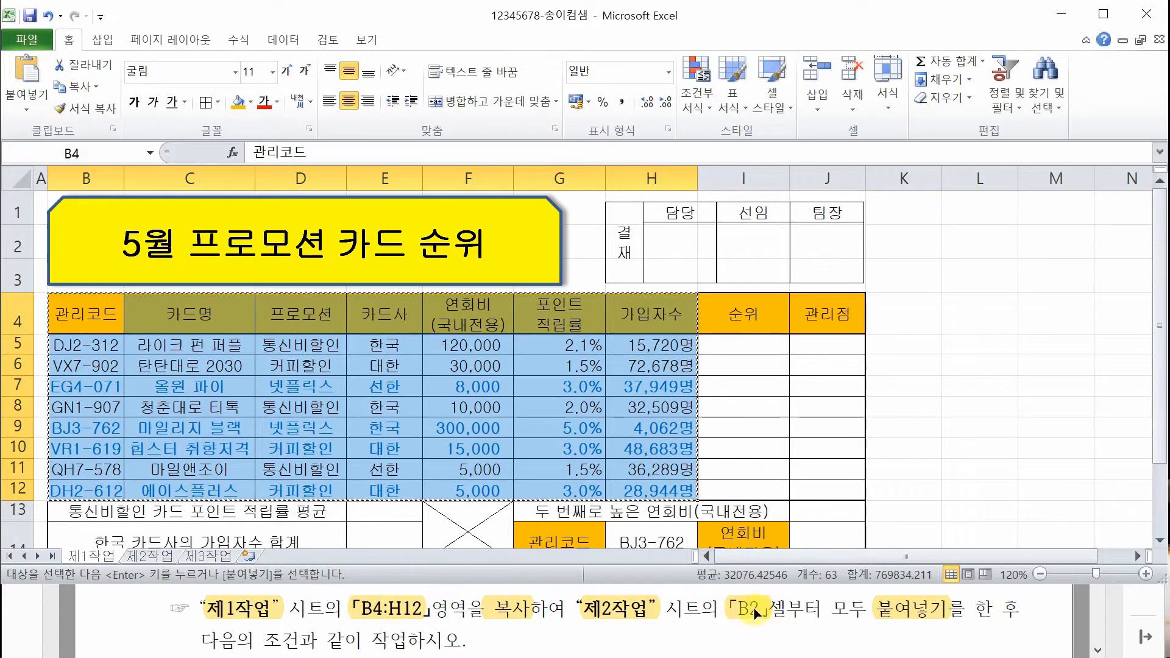
Paste the copied table into the 제2작업 sheet starting at cell B2
left_click(156, 558)
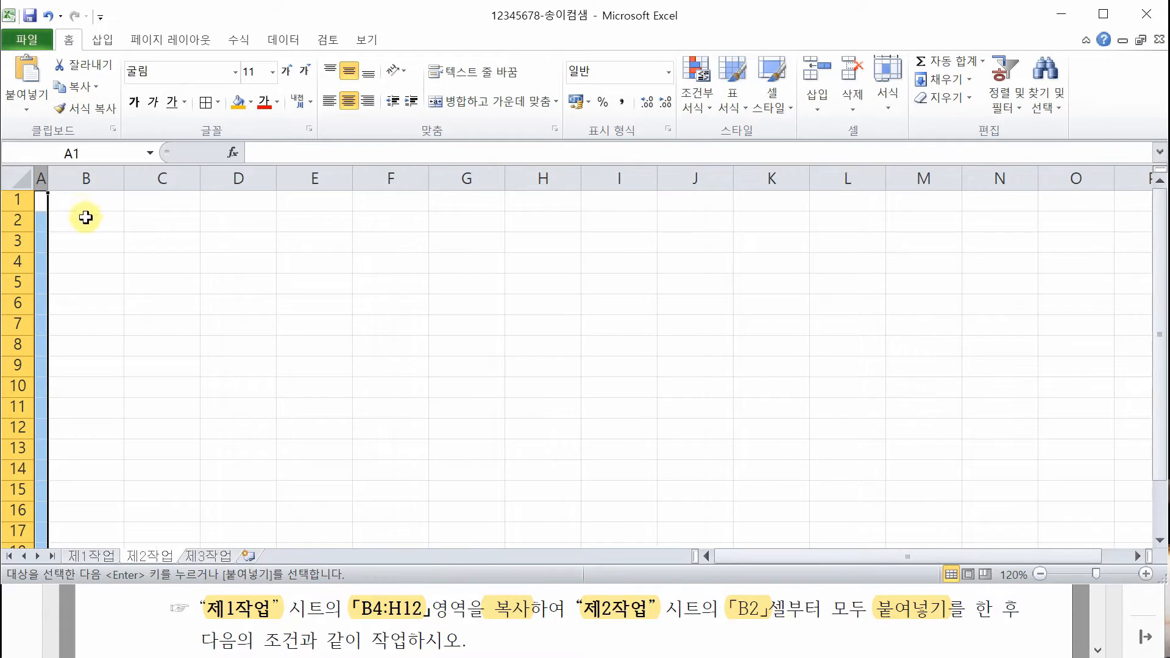
left_click(86, 220)
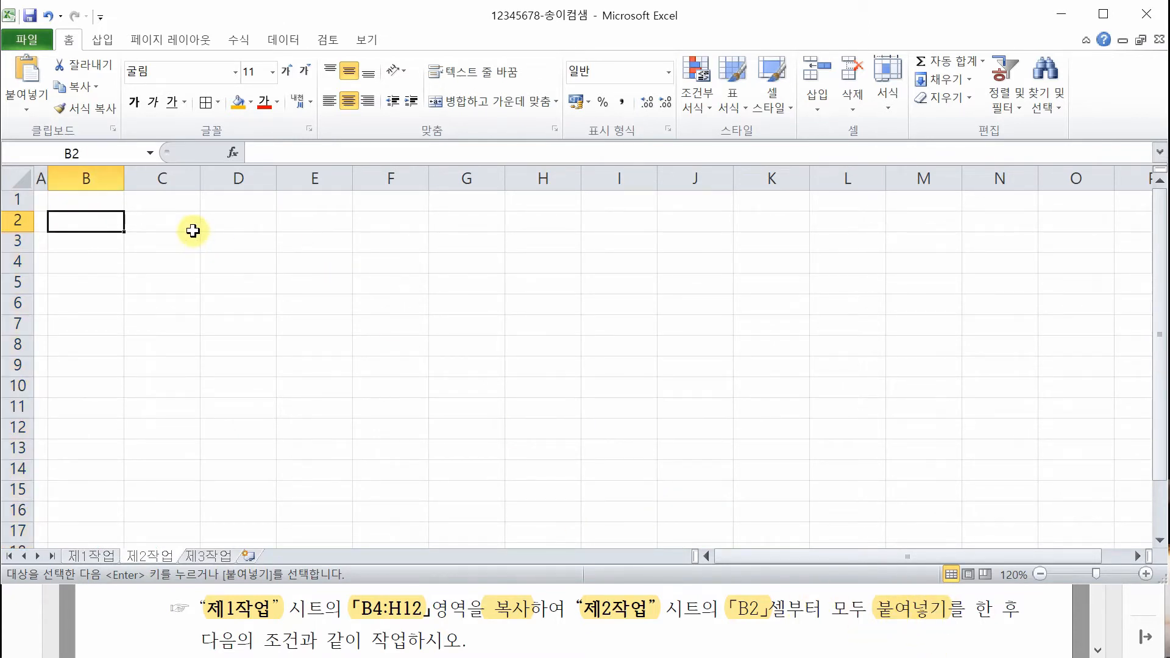
key("ctrl+v")
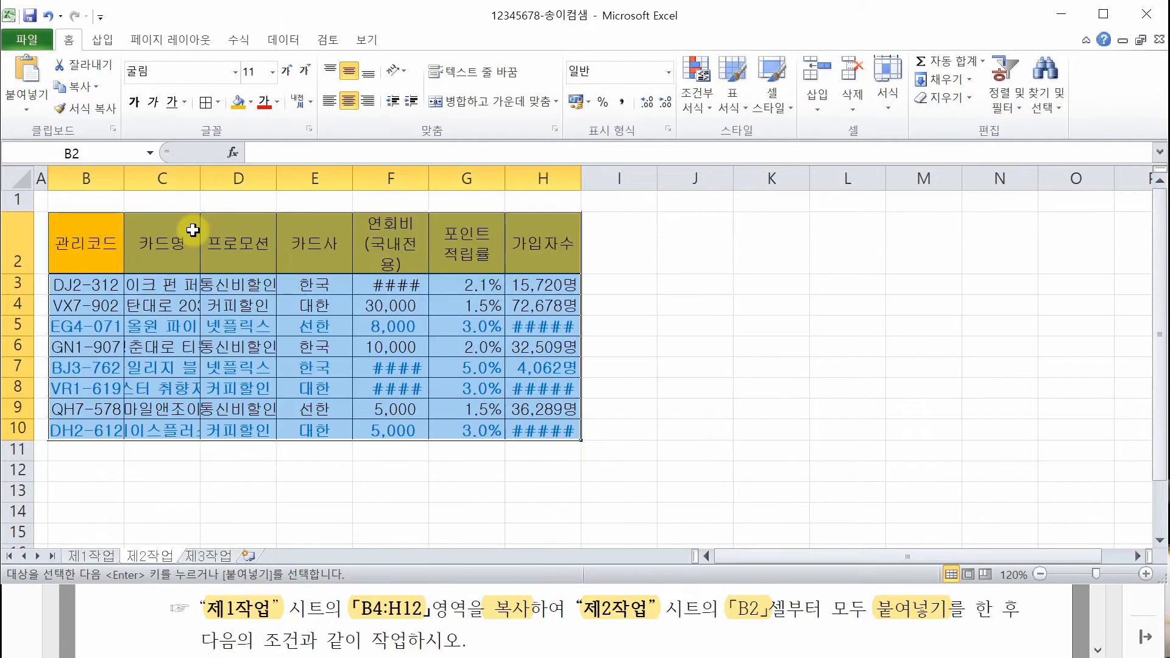
left_click(777, 359)
Widen the 연회비 column F and the 가입자수 column H enough to show their full numbers
left_click(396, 291)
left_click(527, 319)
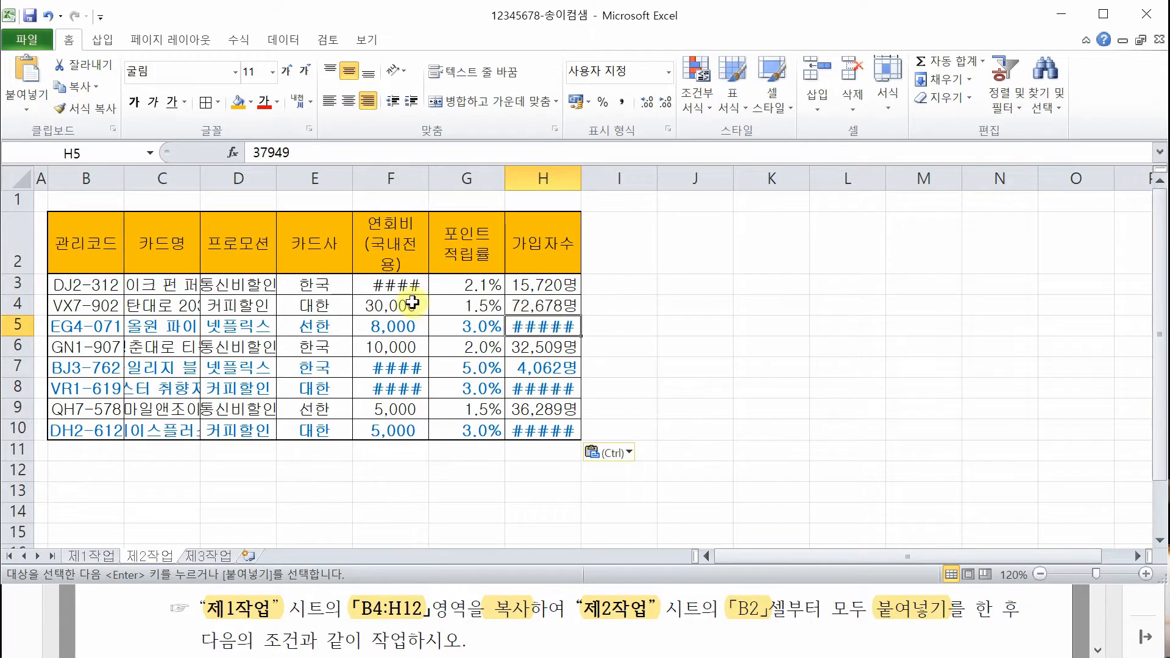
left_click(399, 286)
left_click(531, 323)
left_click(410, 283)
left_click(529, 327)
left_click_drag(430, 178, 448, 178)
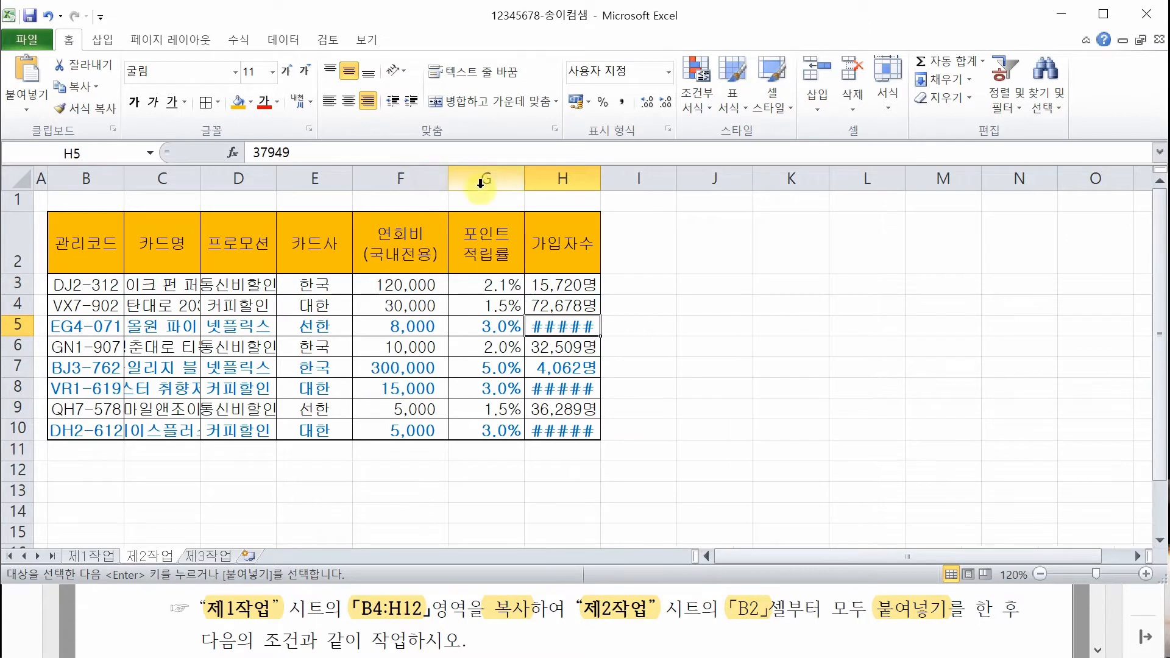
left_click_drag(601, 178, 605, 178)
left_click(424, 287)
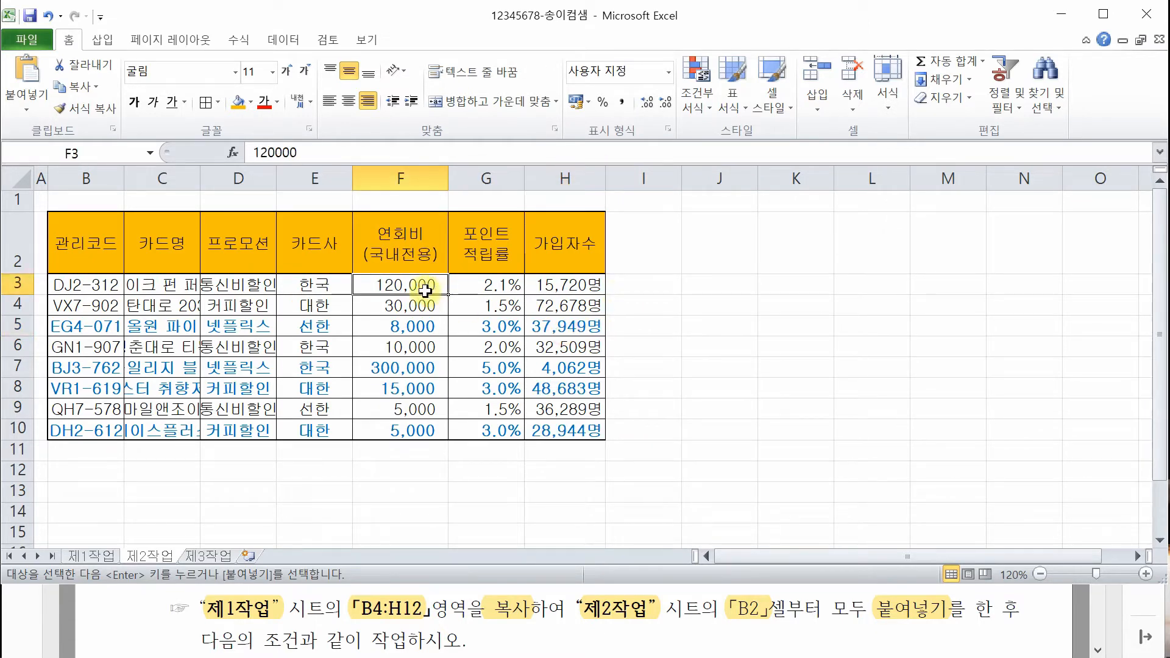
Auto-fit the widths of the 카드명, 프로모션 and 관리코드 columns to their contents
left_click(160, 334)
left_click(252, 333)
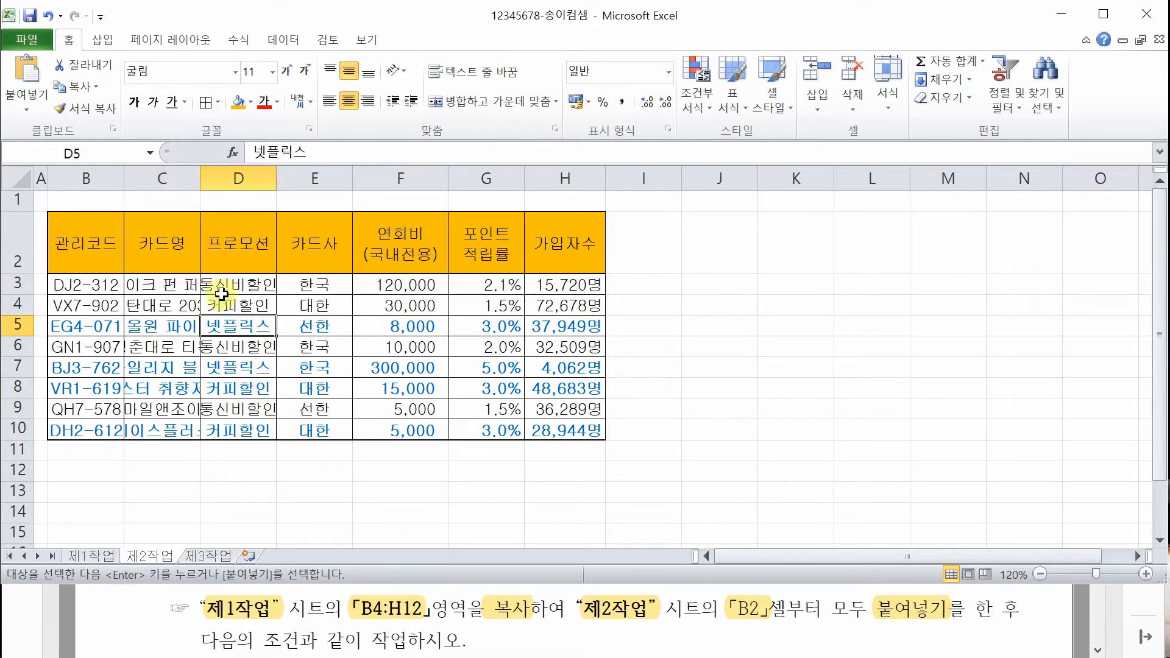
double_click(195, 175)
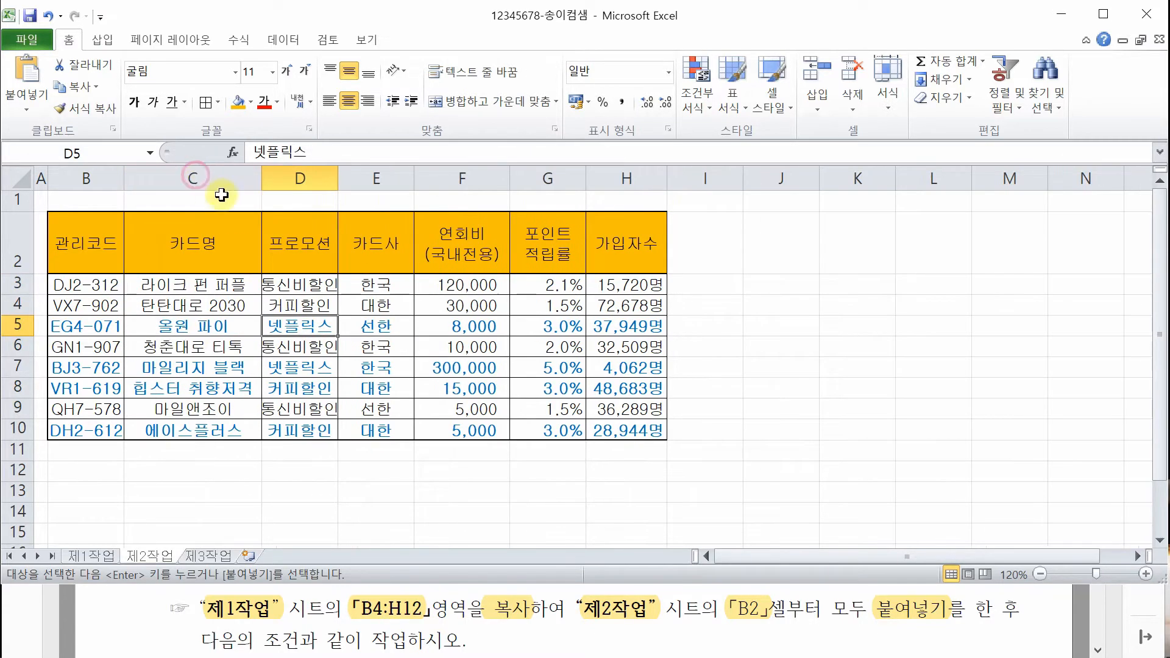
double_click(338, 177)
double_click(124, 183)
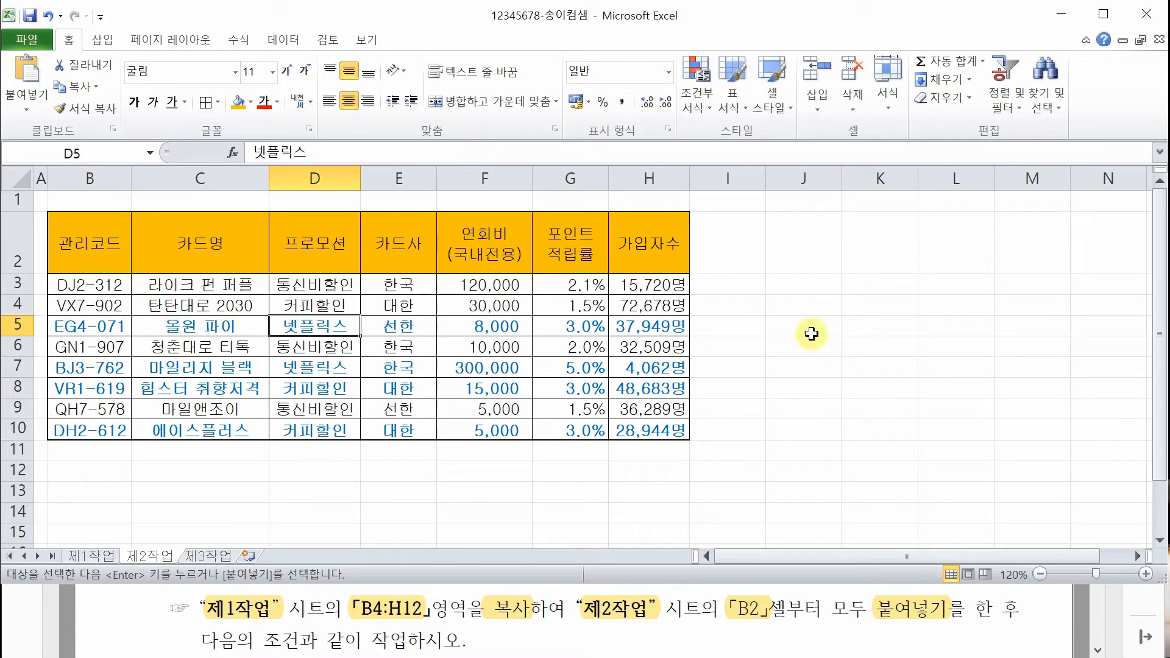
left_click(817, 332)
Reduce the height of header row 2 so it just fits the two-line headings
left_click(570, 236)
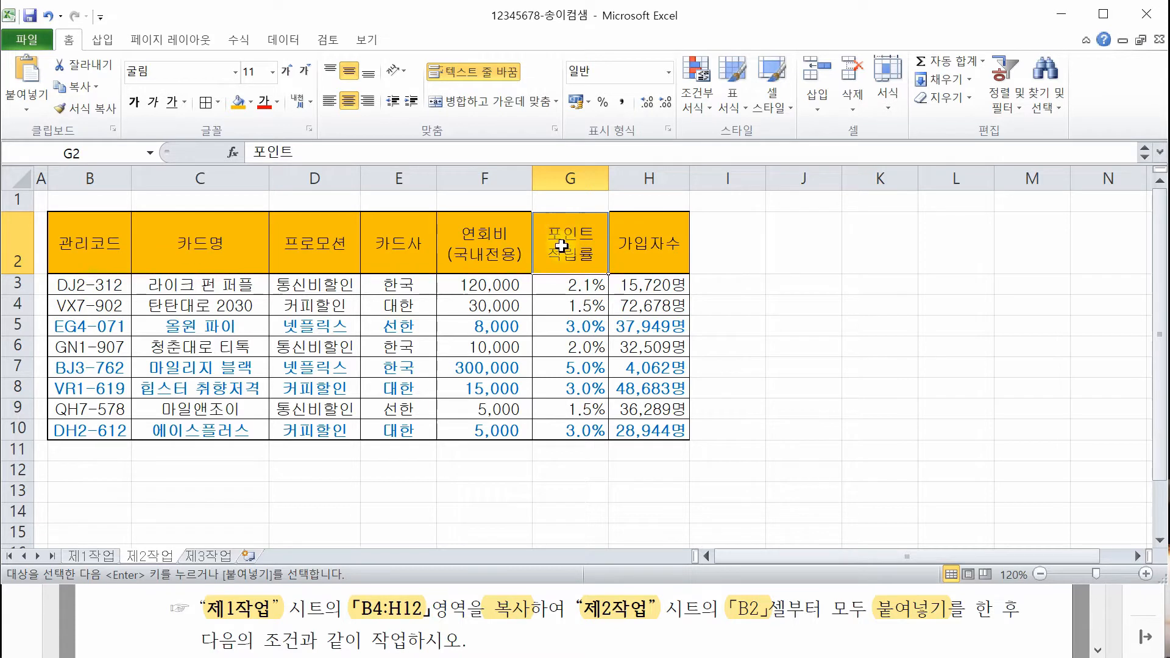
left_click(499, 250)
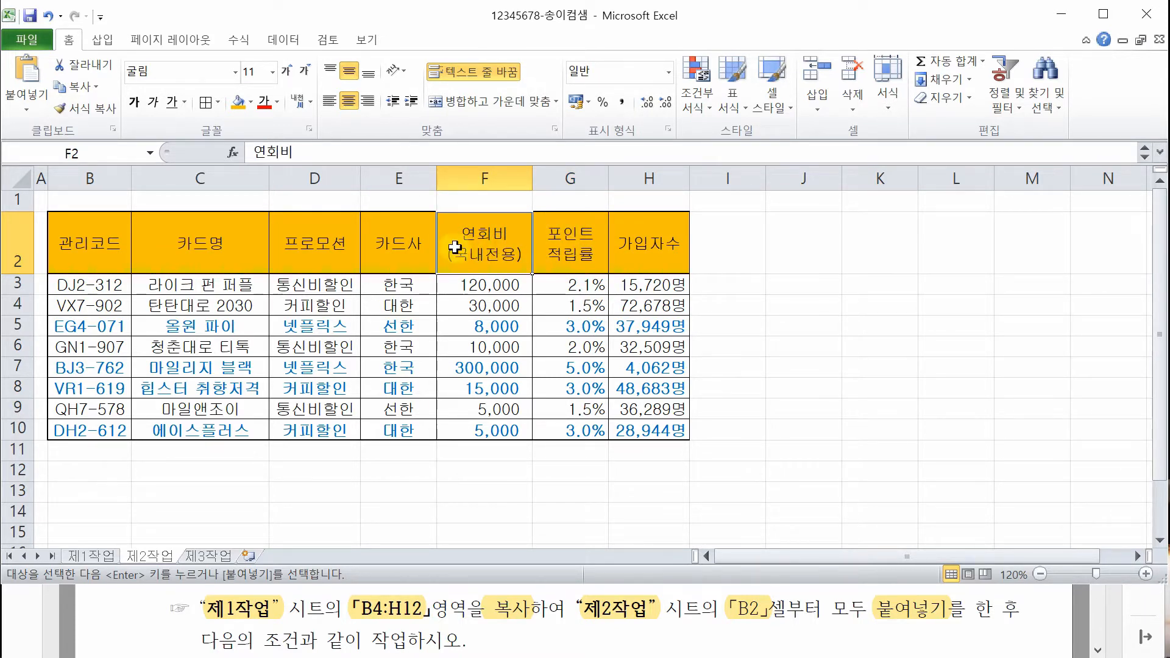
left_click_drag(18, 273, 18, 252)
left_click(750, 231)
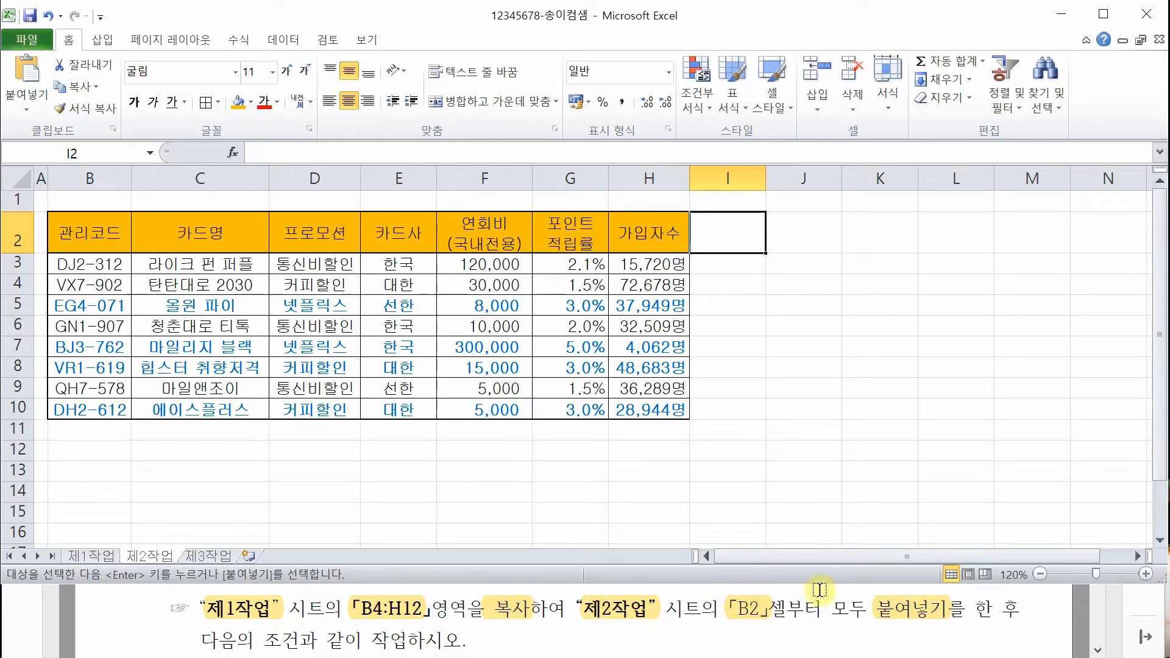
Bring the goal seek condition (1) into view in the exam PDF and shorten the Excel window to keep it visible below
left_click(802, 638)
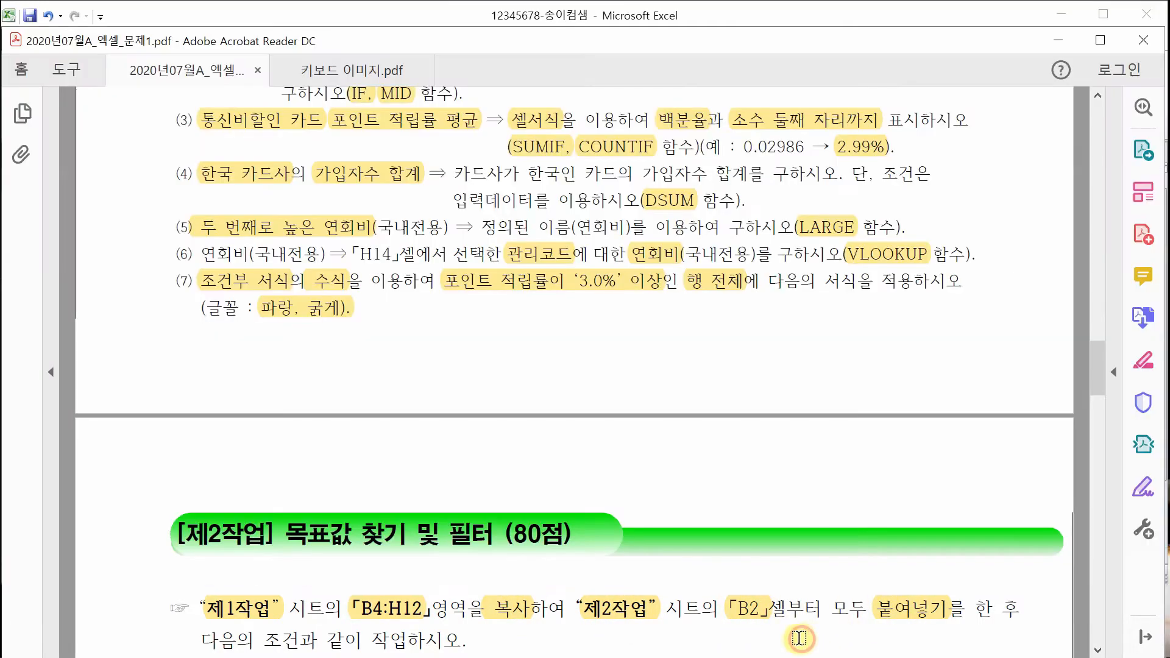
scroll(795, 638, "down", 3)
scroll(795, 638, "down", 2)
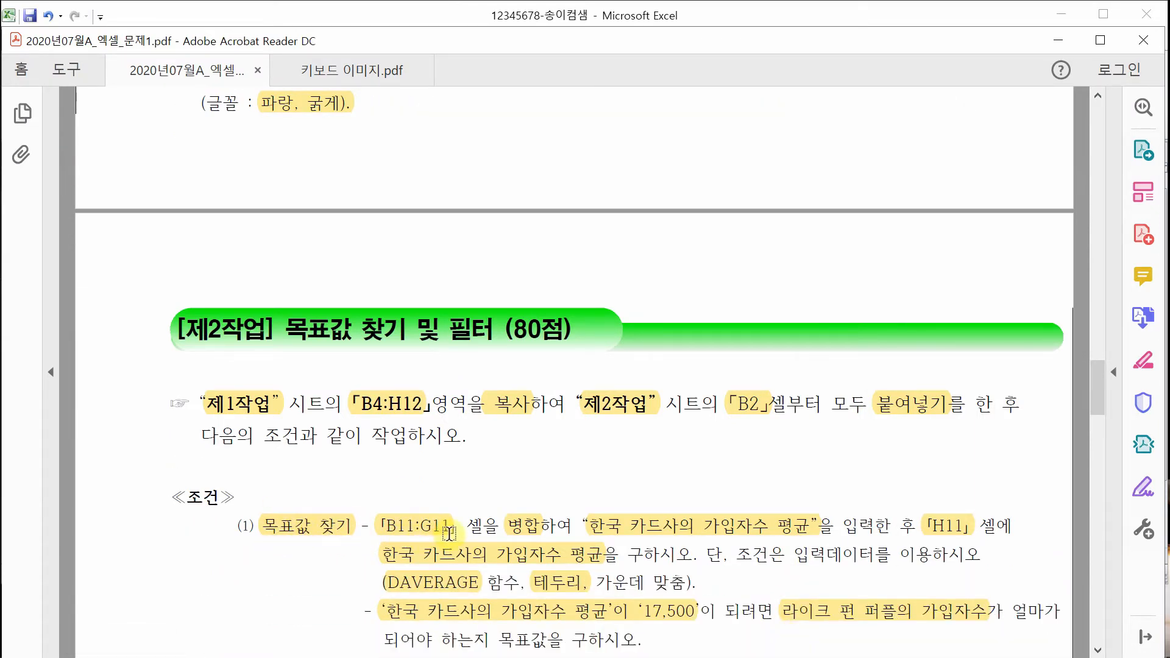
left_click(810, 9)
left_click_drag(559, 584, 564, 504)
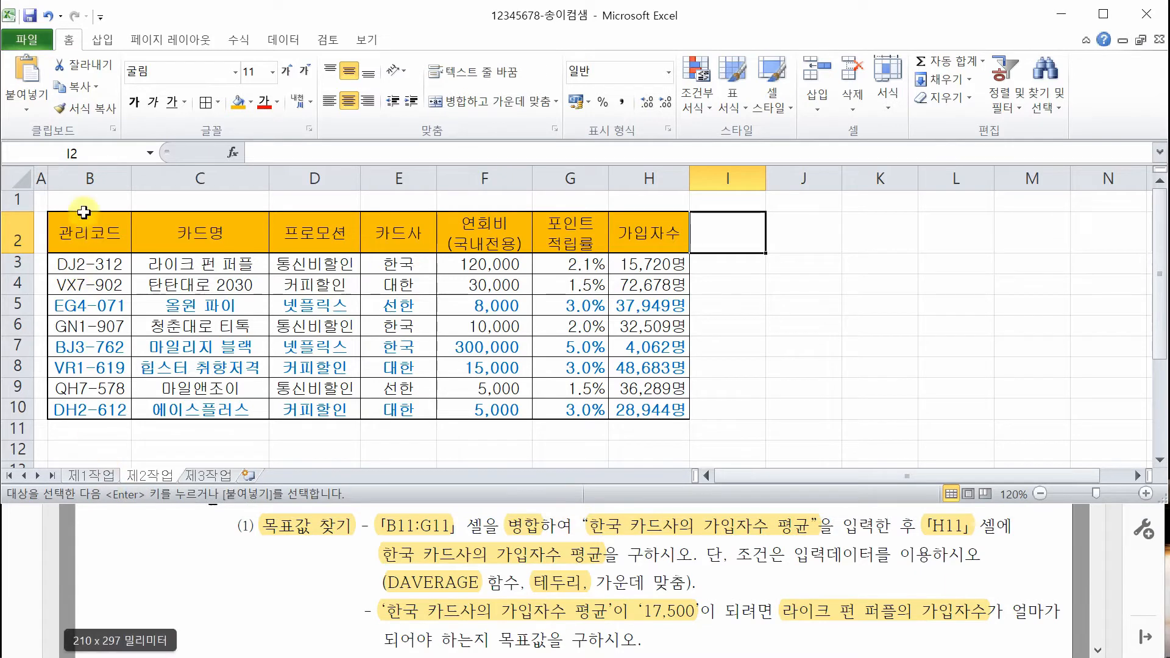
Merge and center cells B11:G11 and enter the label "한국 카드사의 가입자수 평균"
left_click_drag(90, 429, 557, 432)
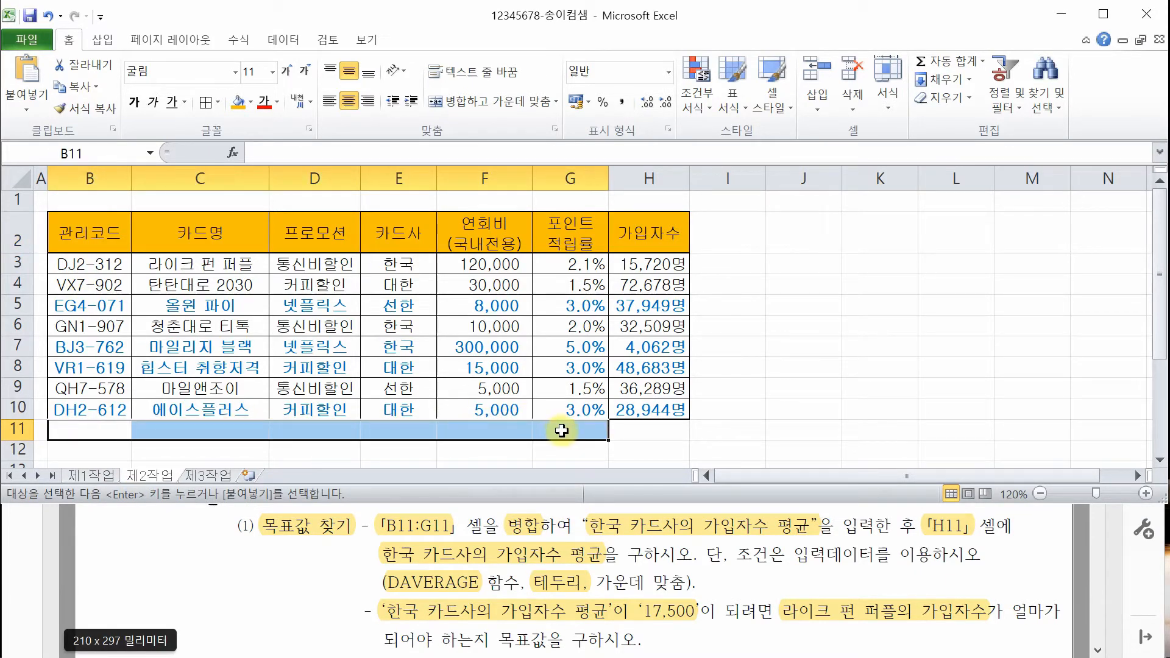
left_click(492, 98)
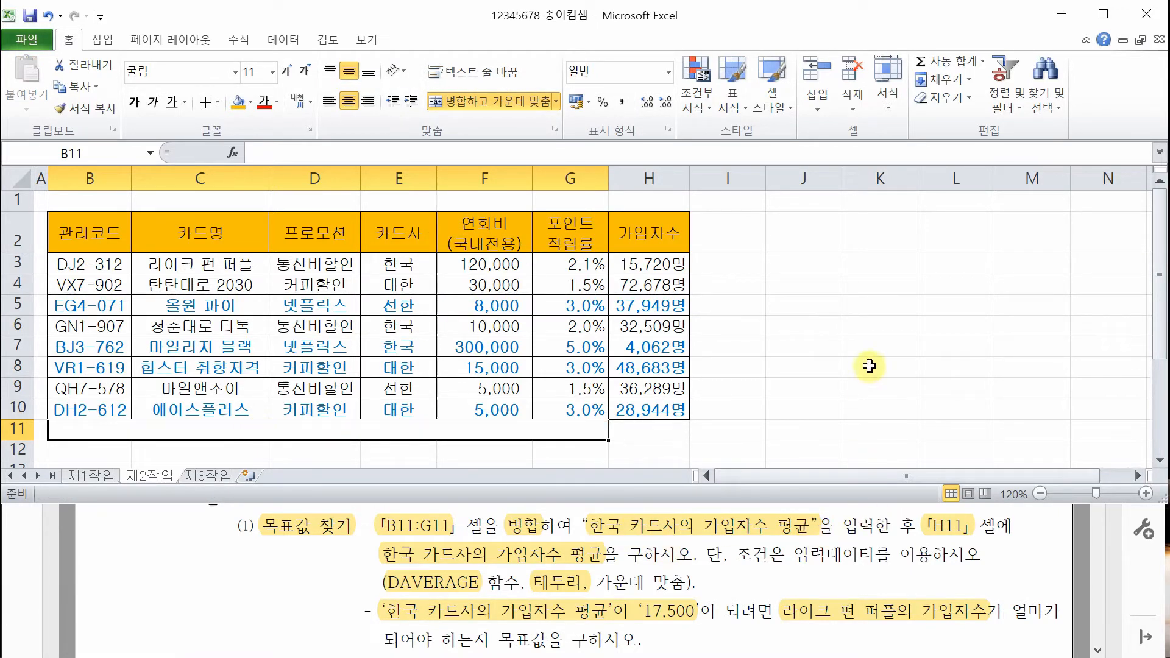
type("ㅎ국 ")
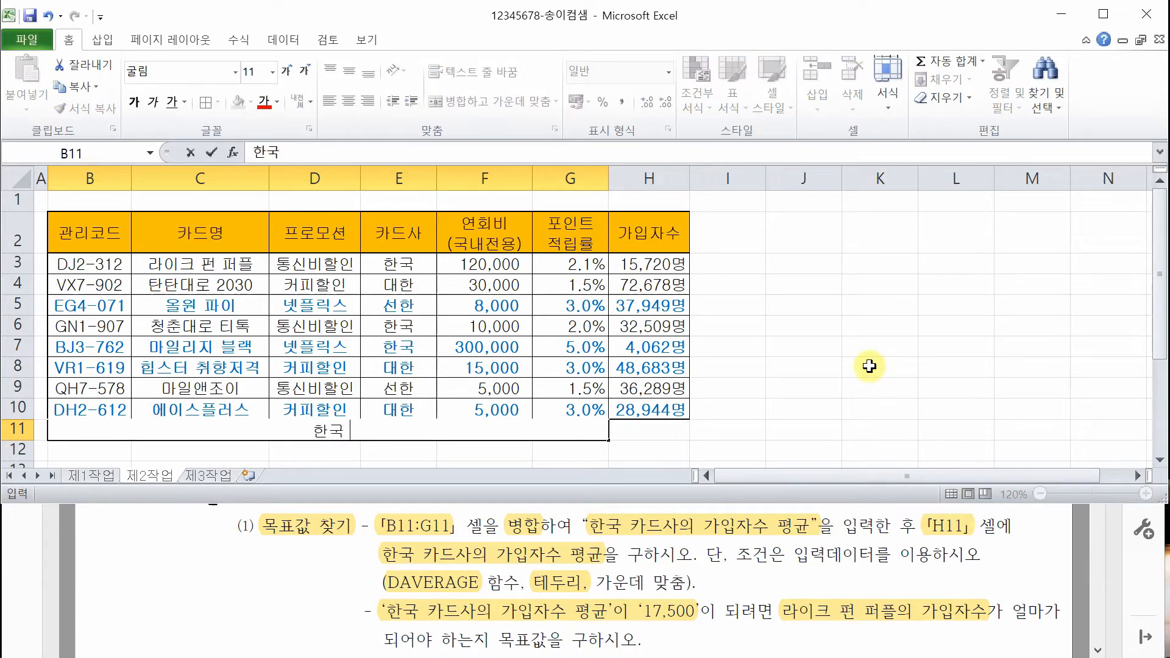
type("카드사의 가입자수 평균")
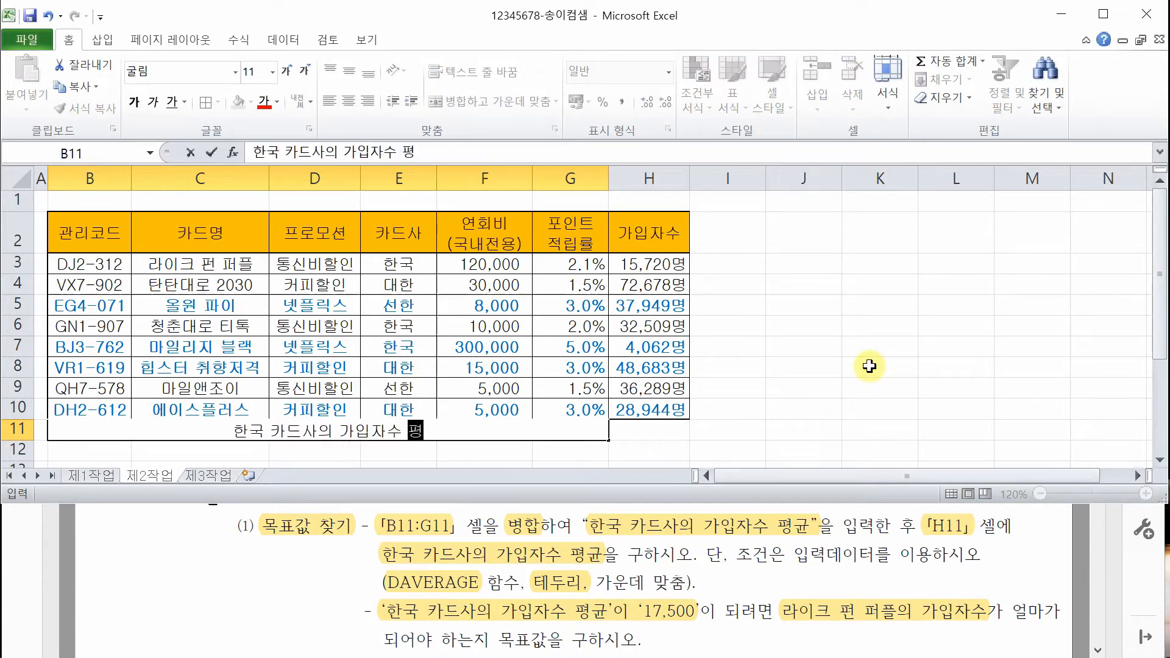
key("Return")
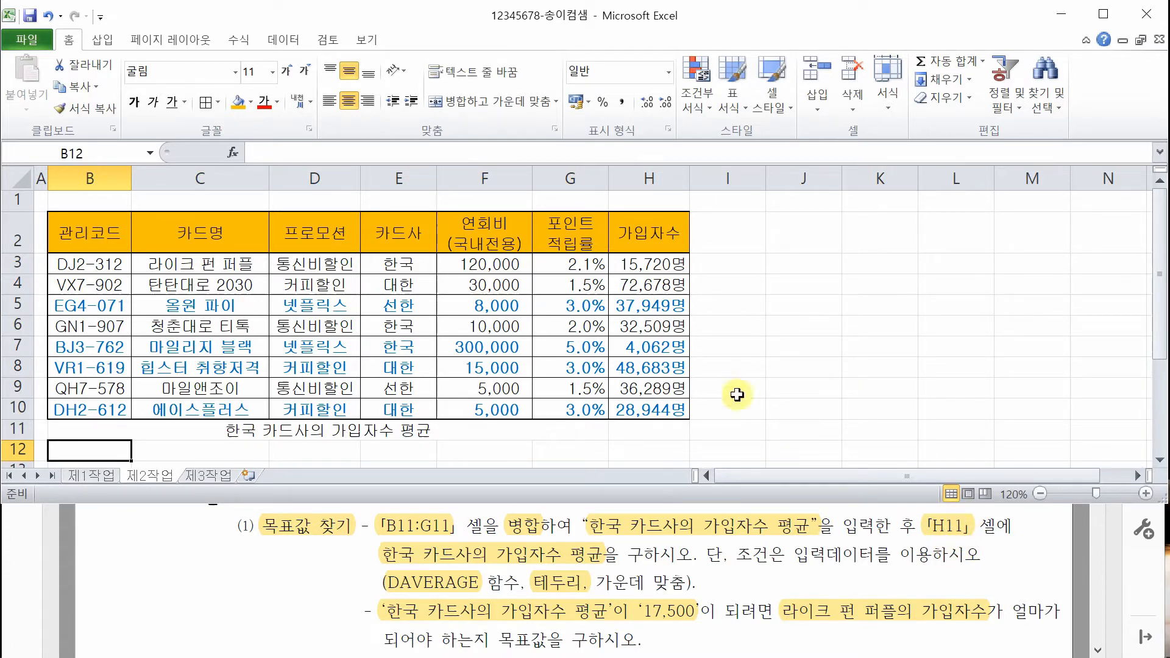
Examine which 카드사 cells contain 한국 and the matching 가입자수 values for the average required in H11
left_click(663, 427)
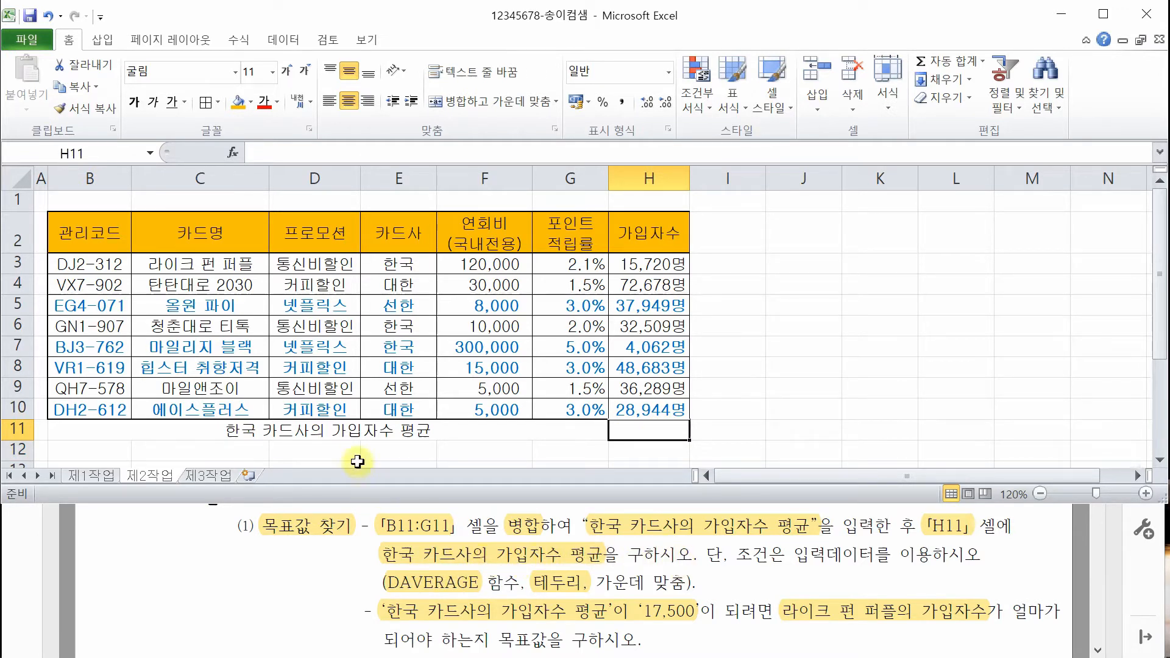
left_click(359, 434)
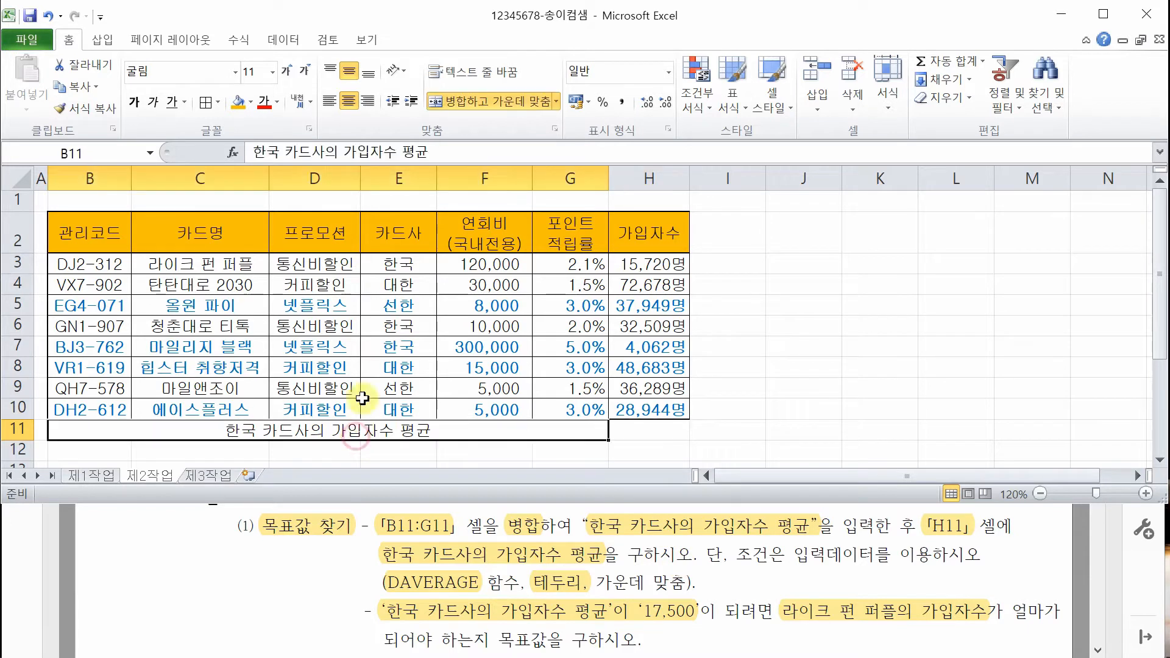
left_click(407, 264)
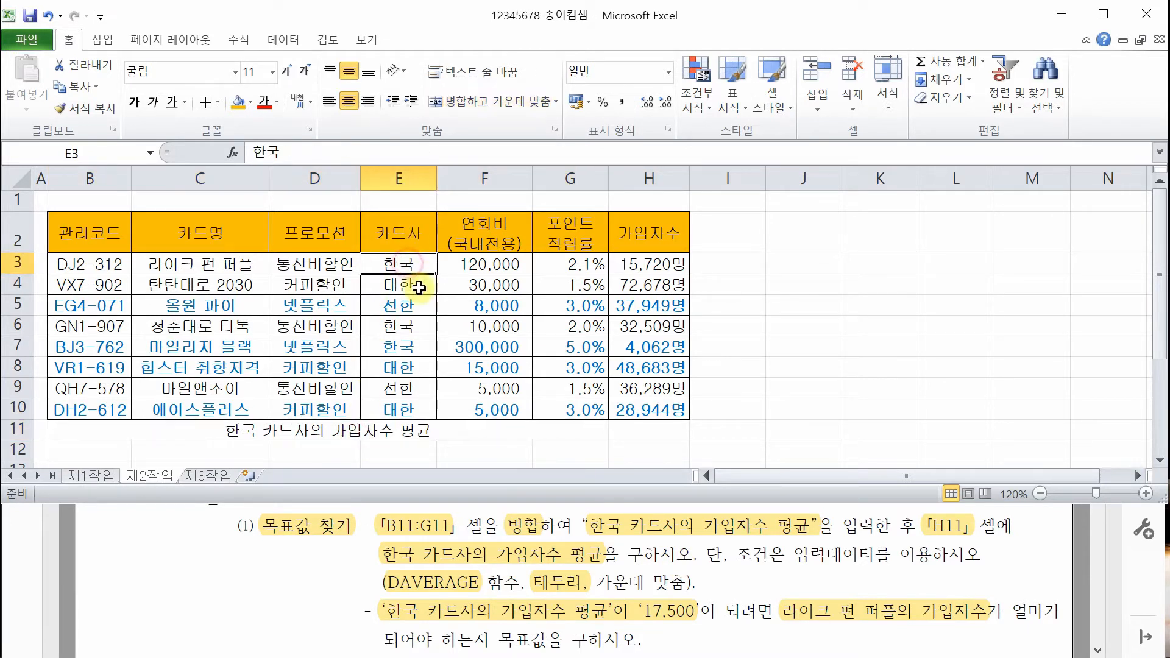
left_click(414, 327, "ctrl")
left_click(410, 348, "ctrl")
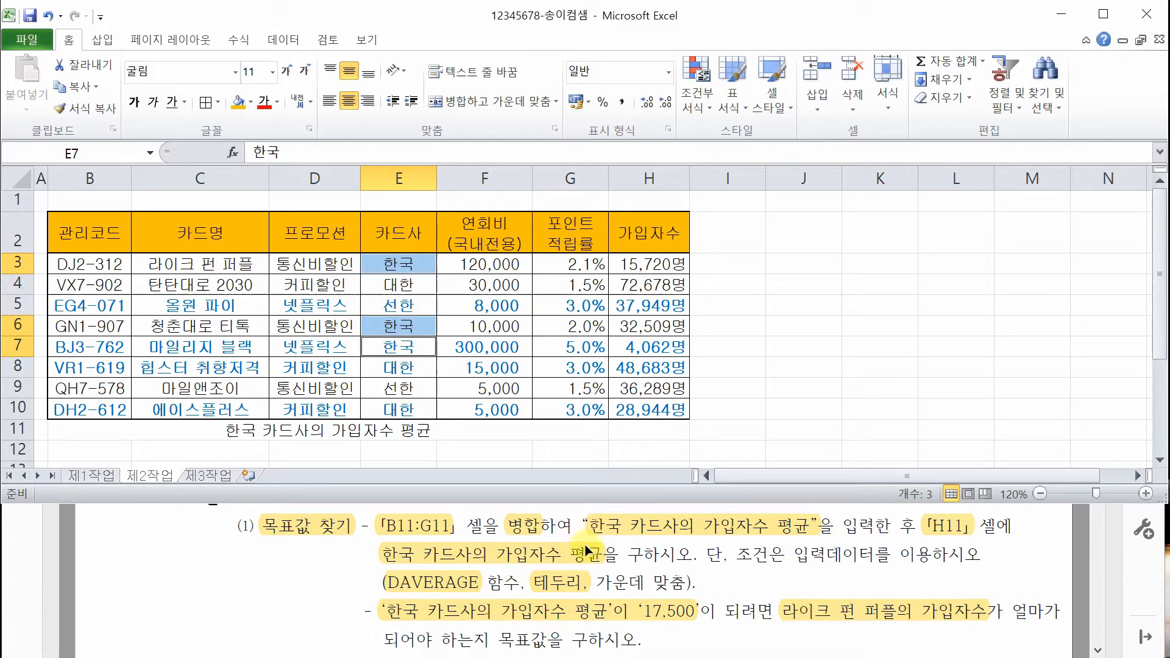
left_click(652, 266, "ctrl")
left_click(646, 301, "ctrl")
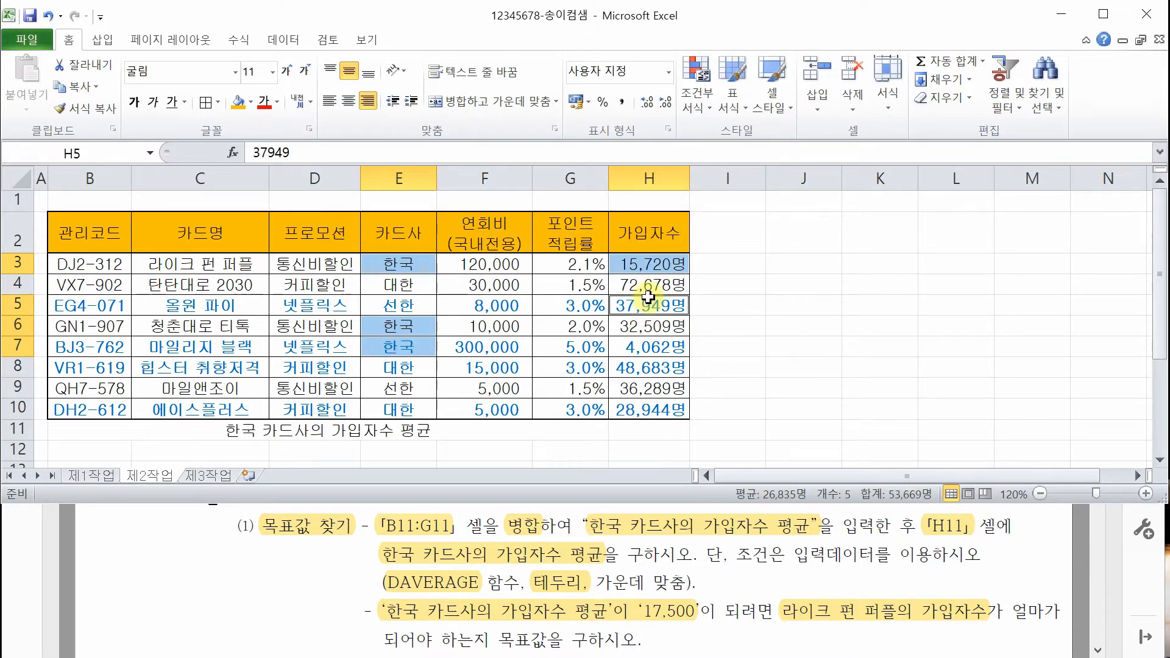
left_click(645, 326, "ctrl")
left_click(646, 347, "ctrl")
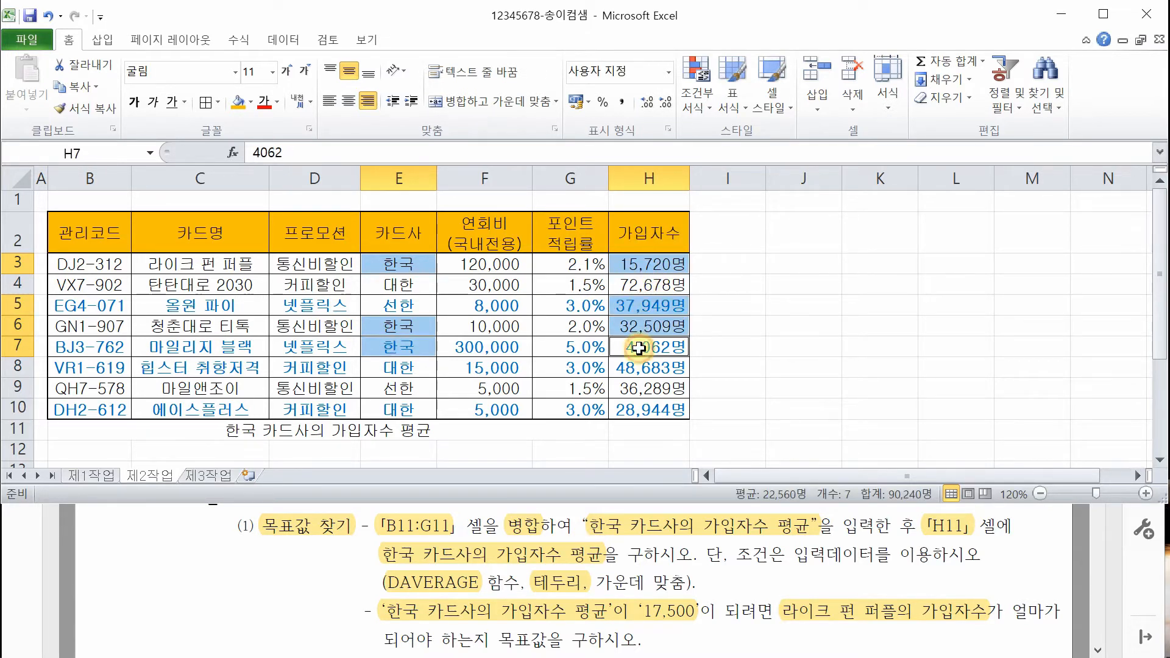
left_click(727, 342)
Compare the 카드사 column with the 가입자수 cells in the 한국 rows 3, 6 and 7 and check their average
left_click_drag(671, 329, 421, 335)
left_click_drag(396, 264, 648, 264)
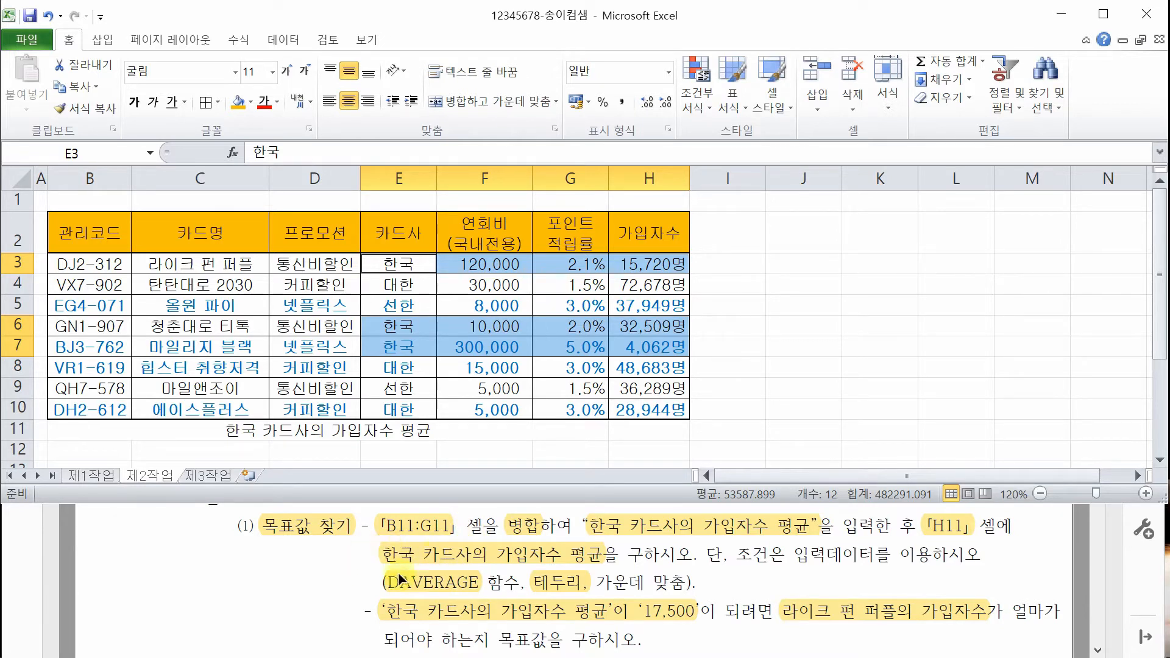
left_click_drag(407, 233, 411, 408)
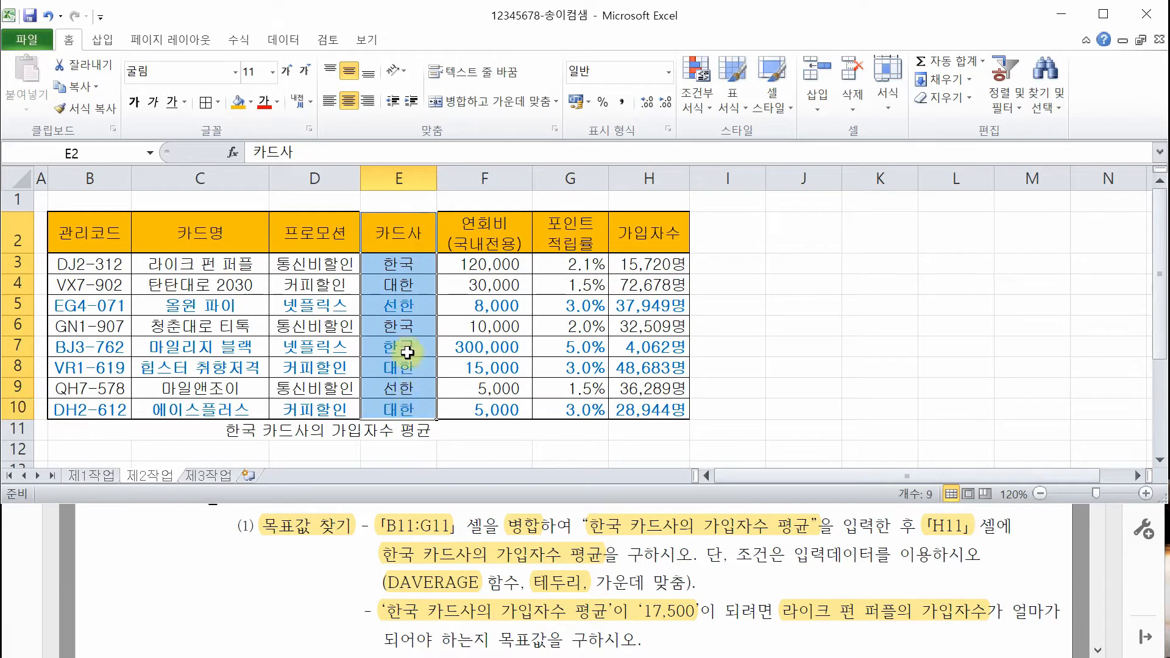
left_click(412, 265)
left_click_drag(415, 332, 417, 353)
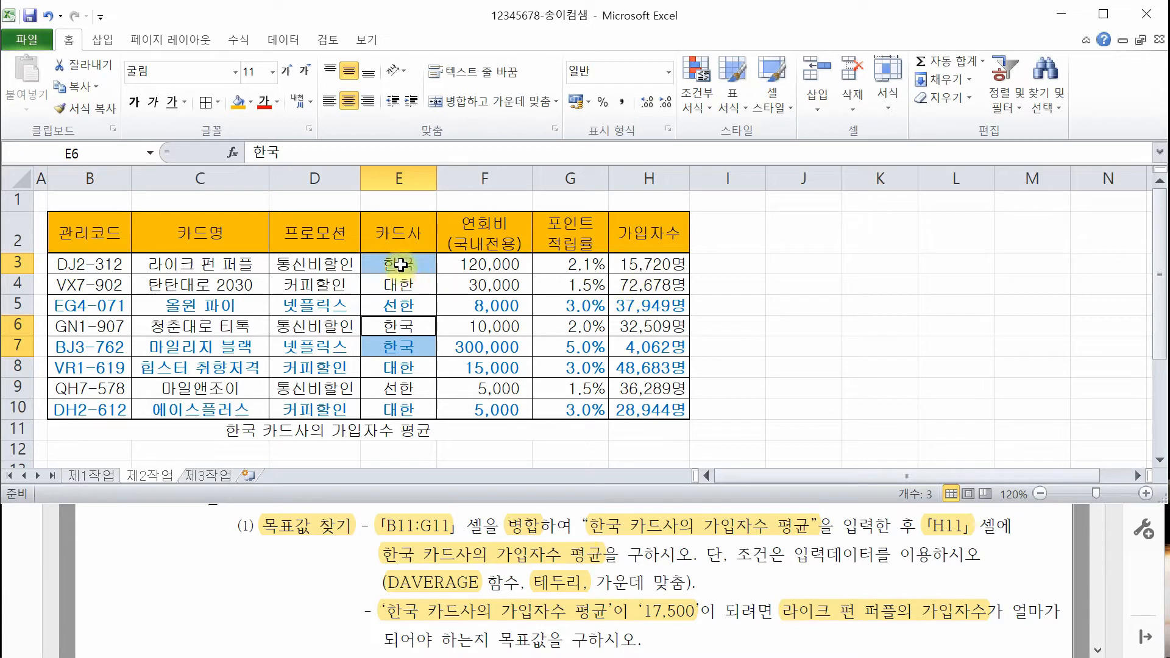
left_click(650, 267, "ctrl")
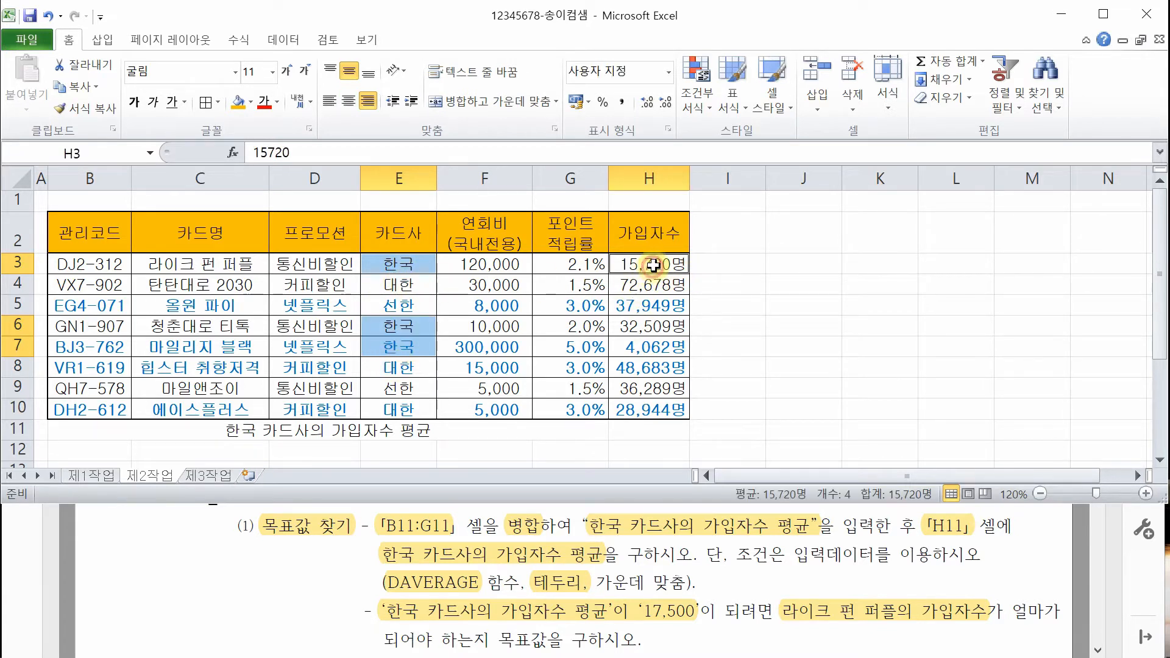
left_click(653, 332, "ctrl")
left_click(653, 348, "ctrl")
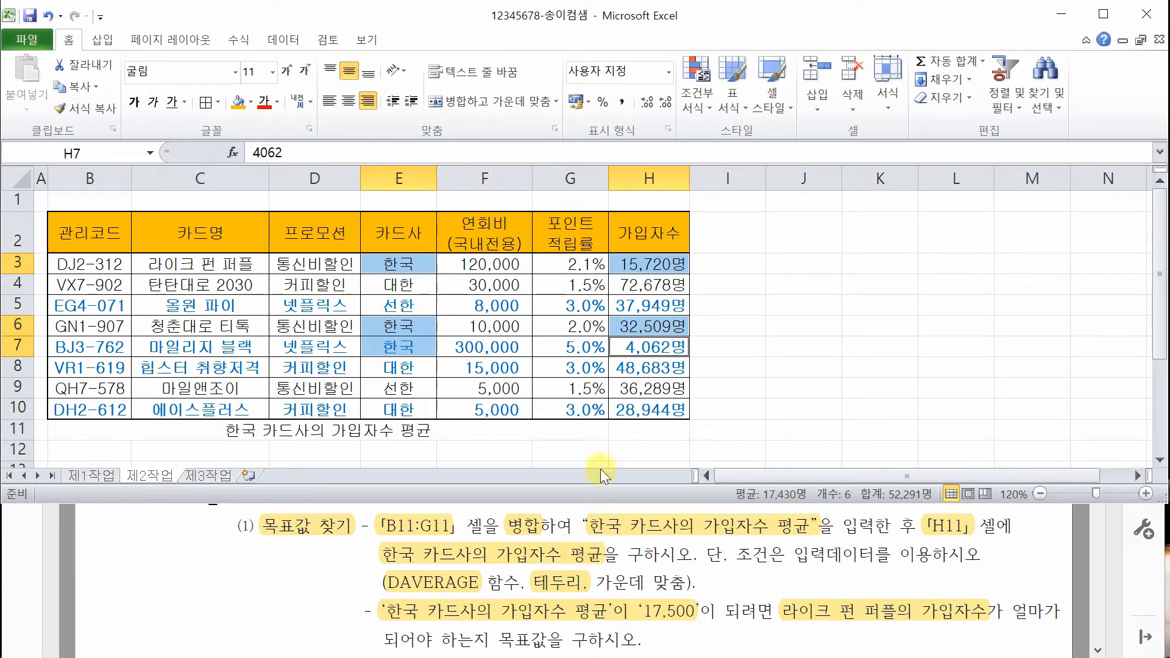
Start a DAVERAGE formula in H11 with the whole card table B2:H10 as the database
left_click(649, 430)
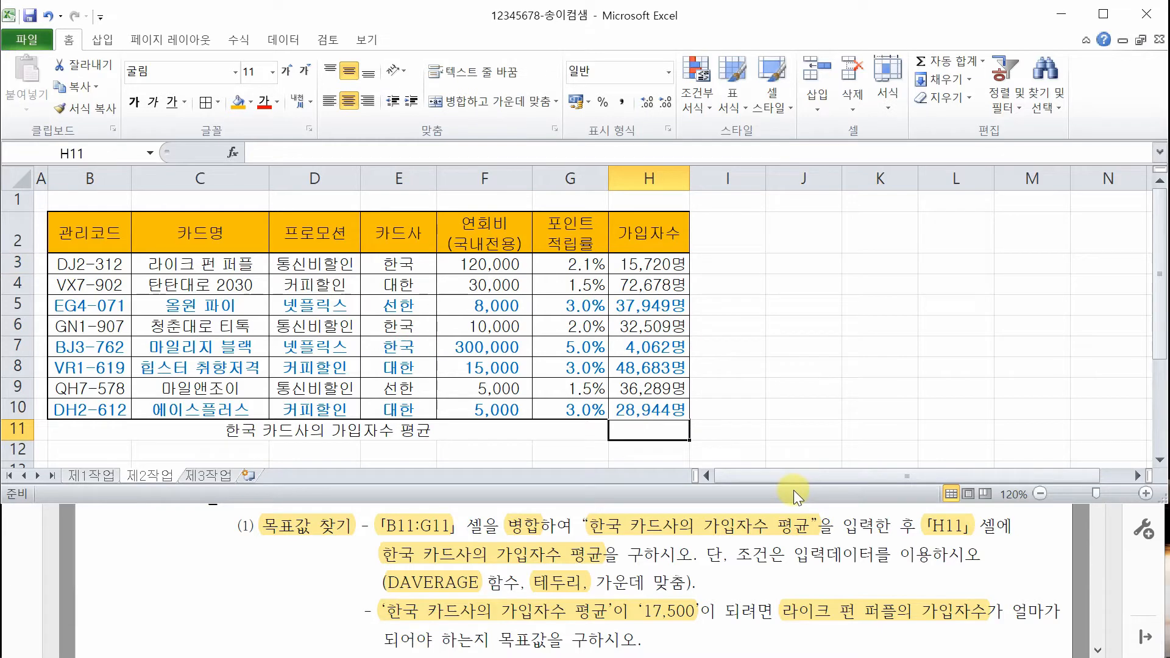
type("=ㅇ")
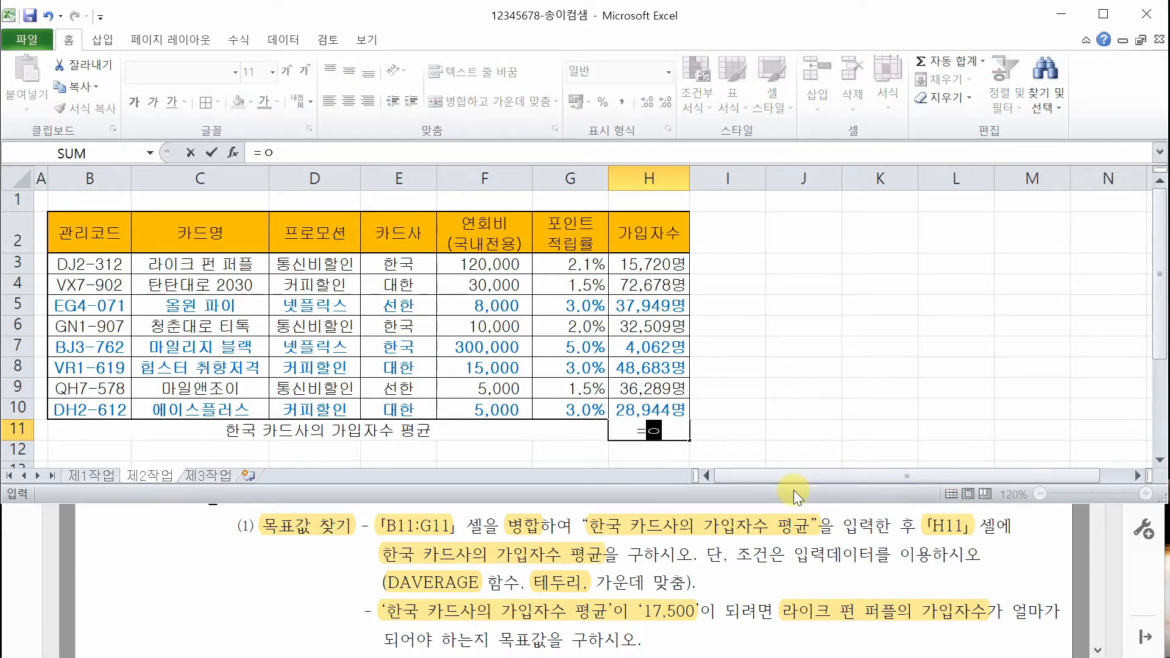
key("BackSpace")
type("DA")
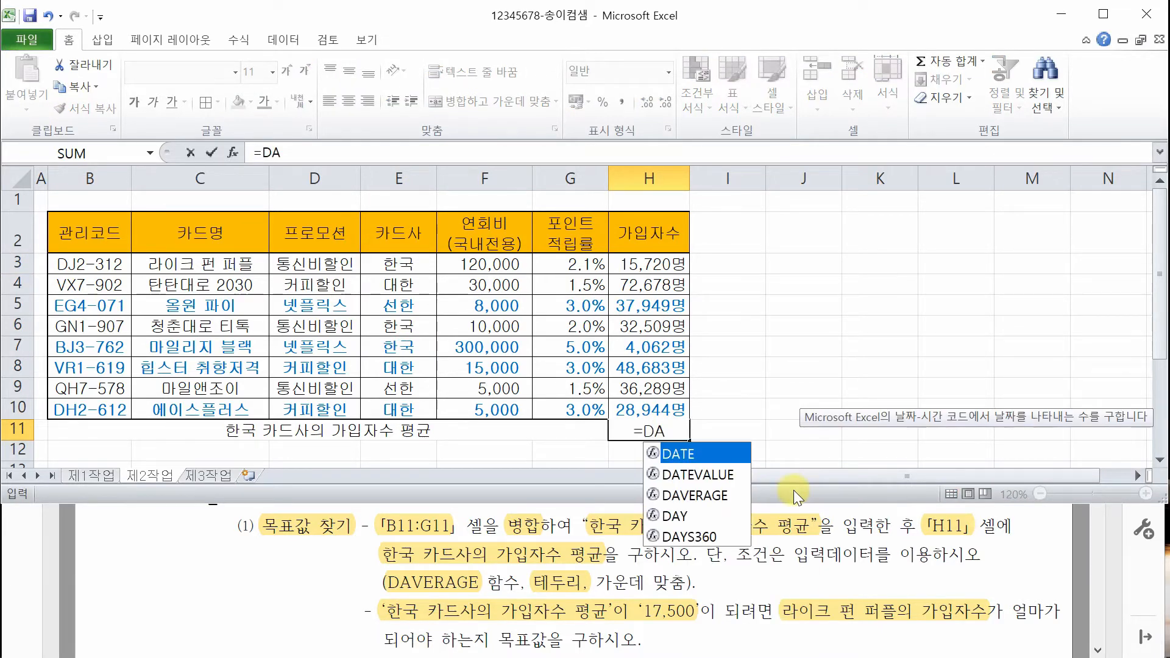
left_click(718, 500)
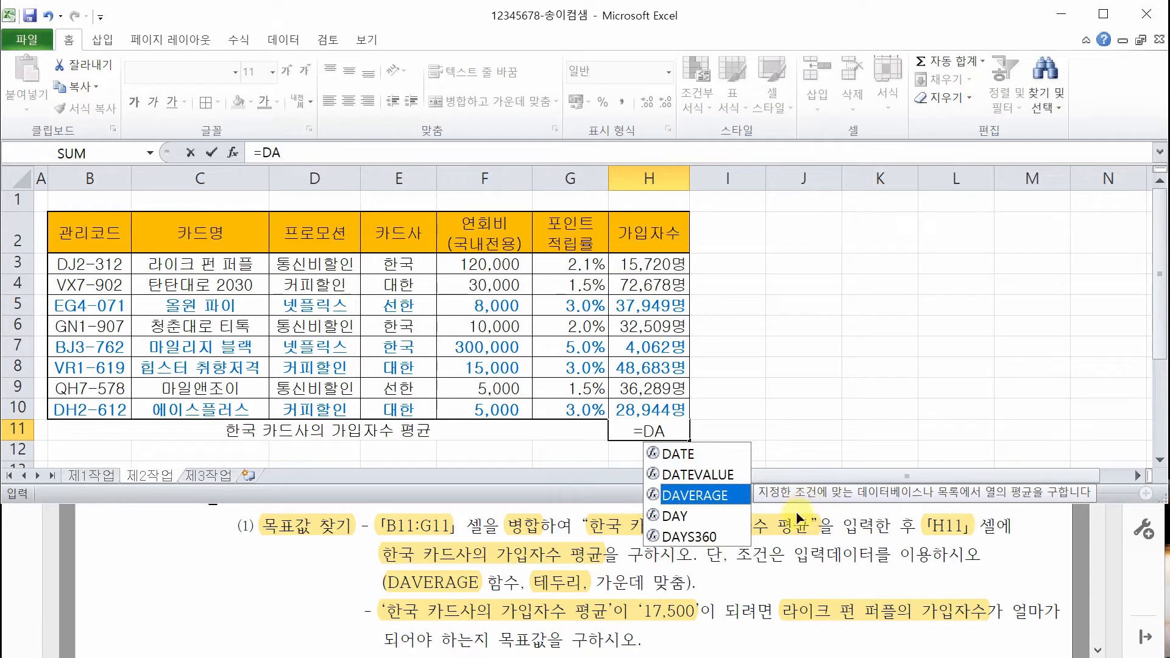
double_click(700, 493)
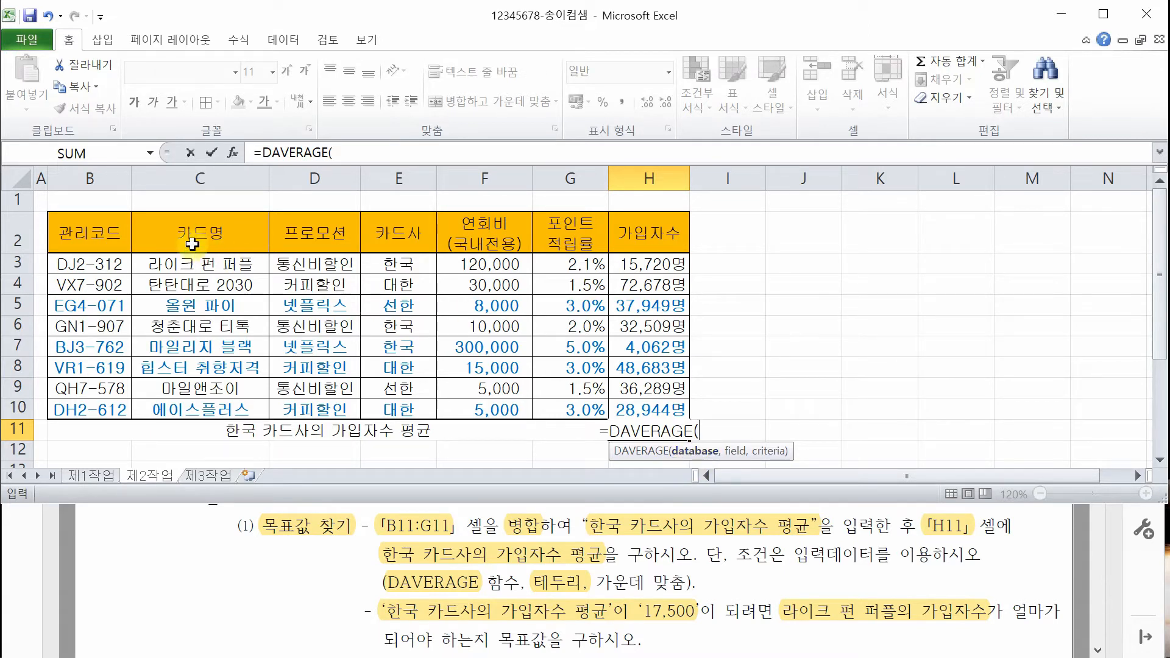
left_click_drag(98, 233, 628, 412)
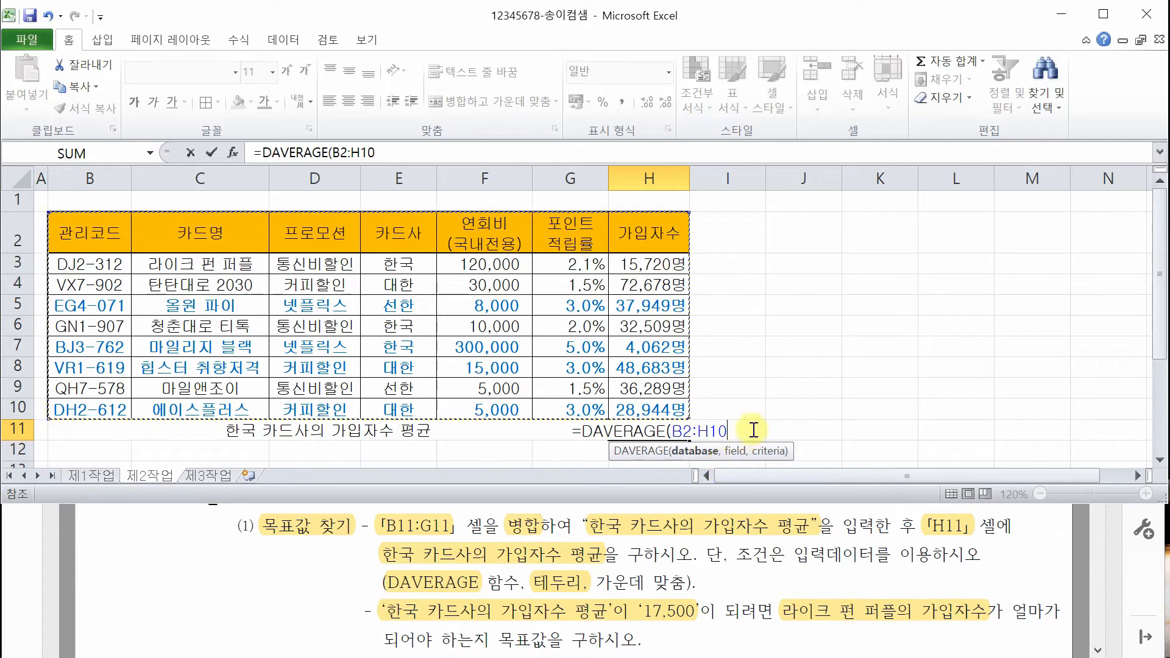
type(",")
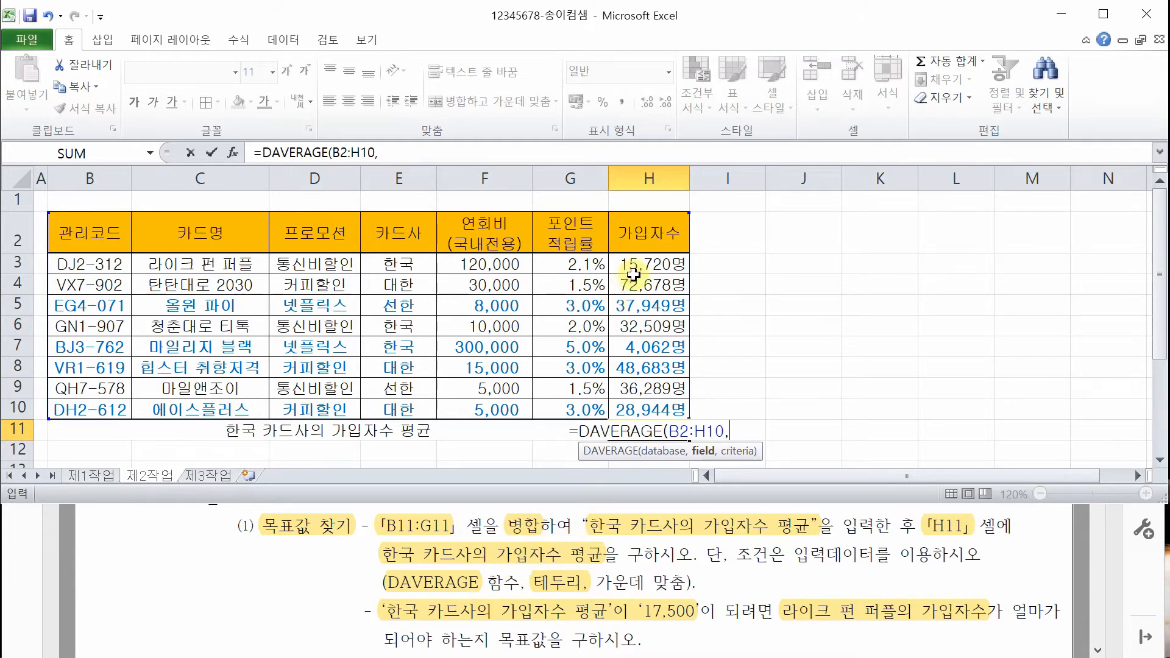
Complete the DAVERAGE formula in H11 with the 가입자수 heading H2 as field and E2:E3 as criteria
left_click(645, 232)
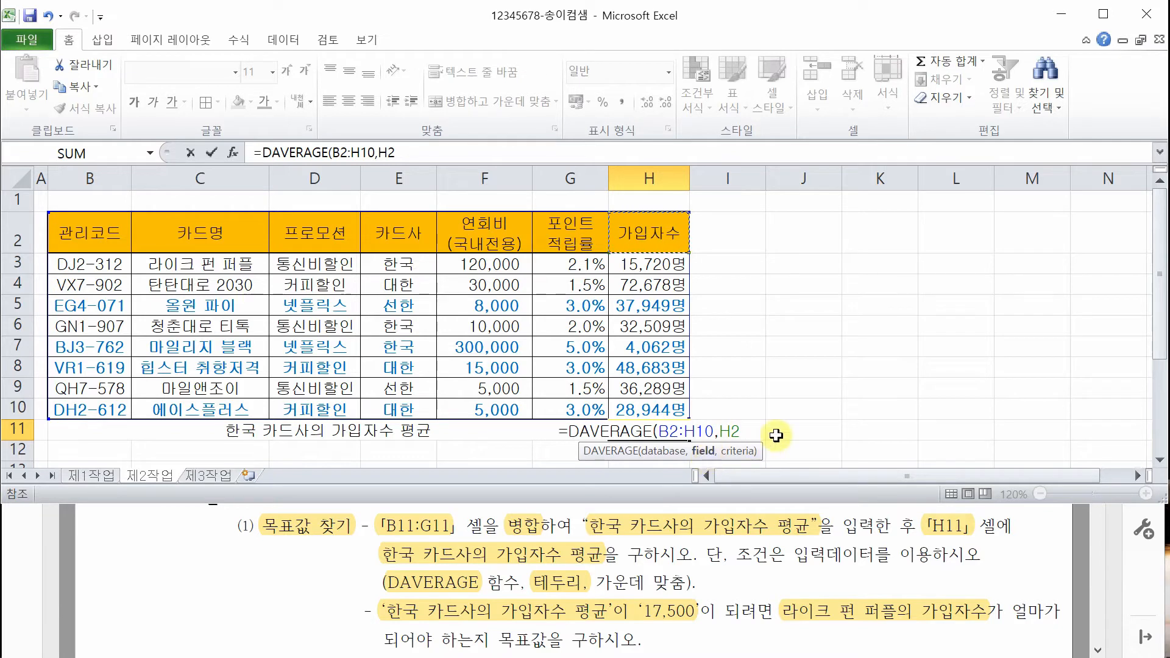
type(",")
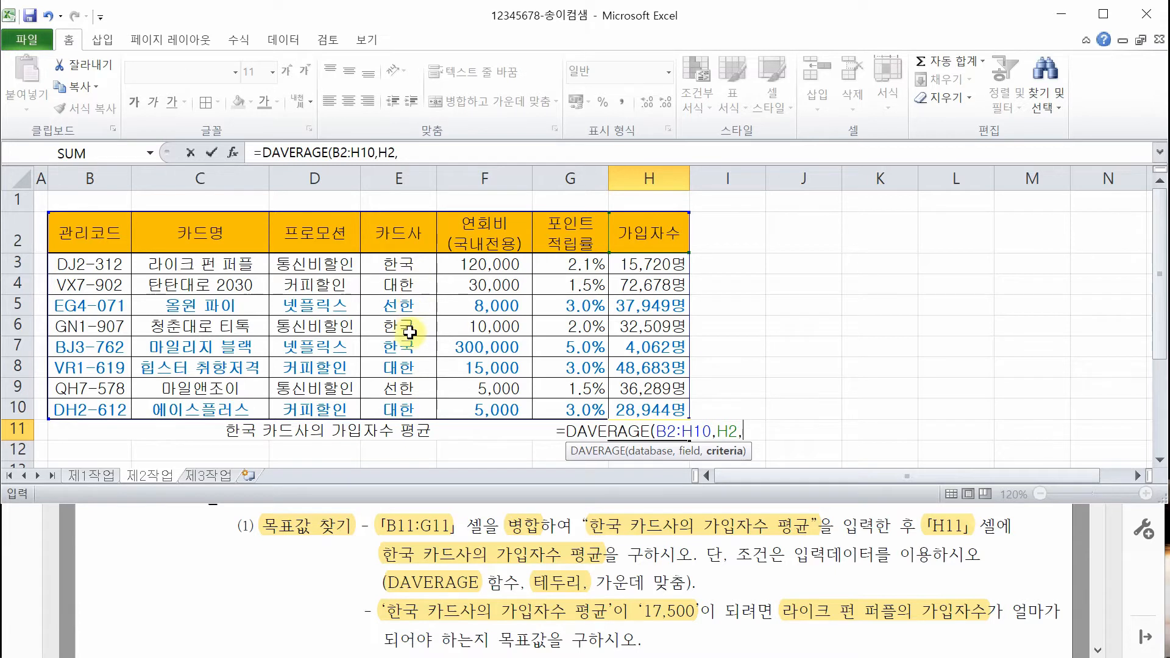
left_click(406, 232)
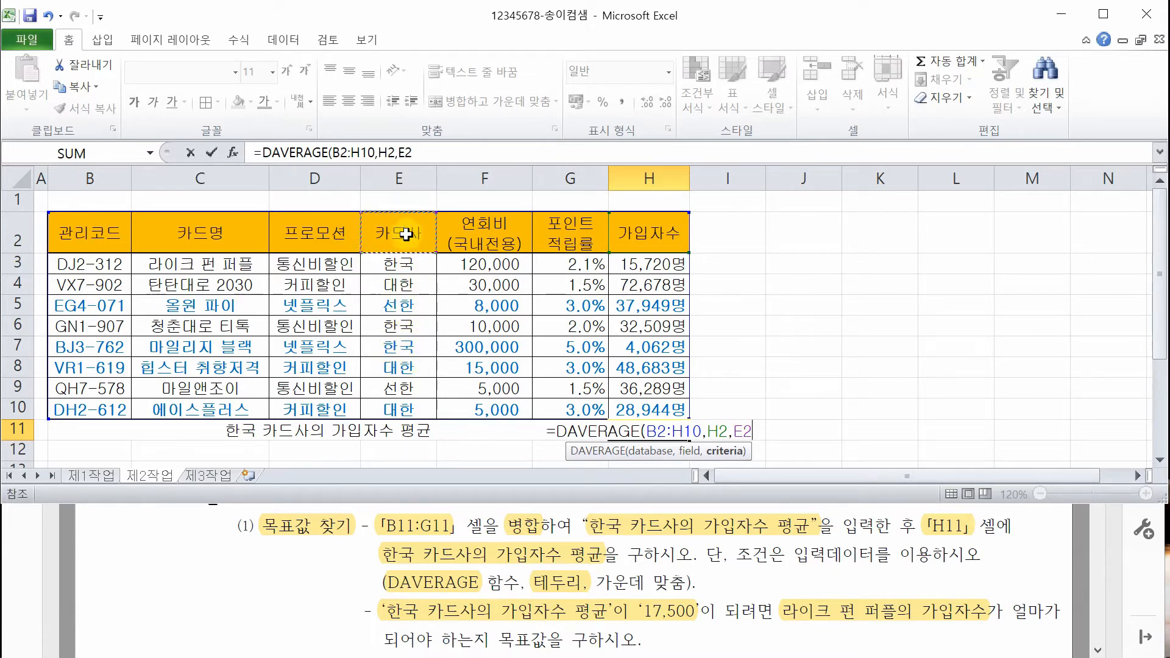
left_click_drag(406, 234, 431, 270)
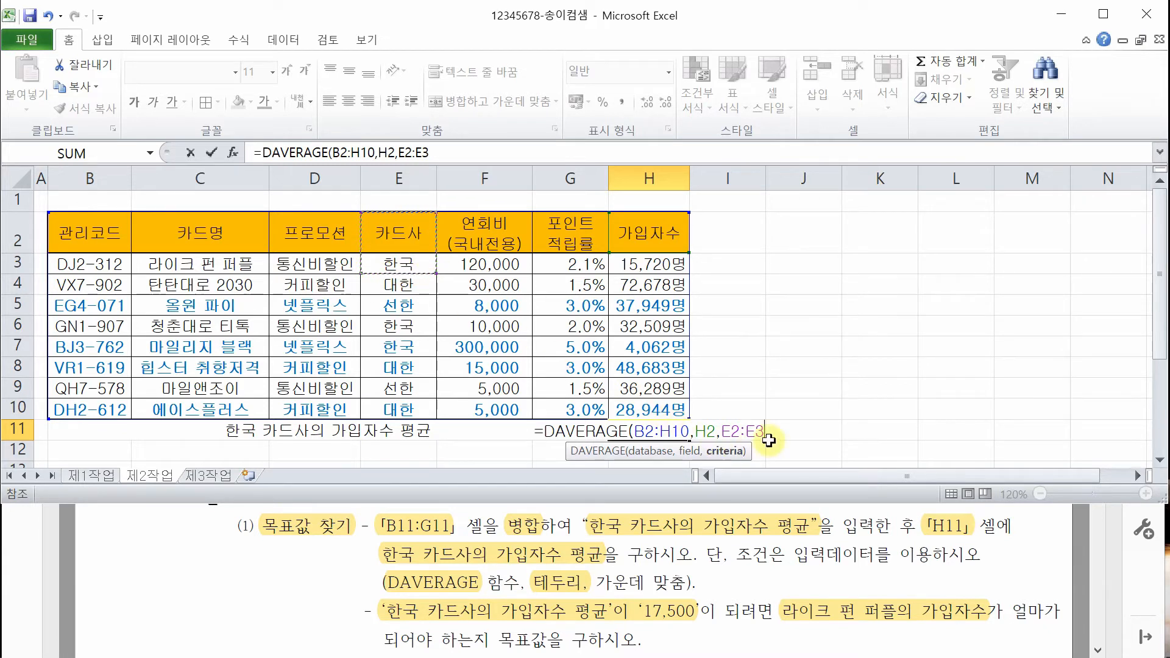
type(")")
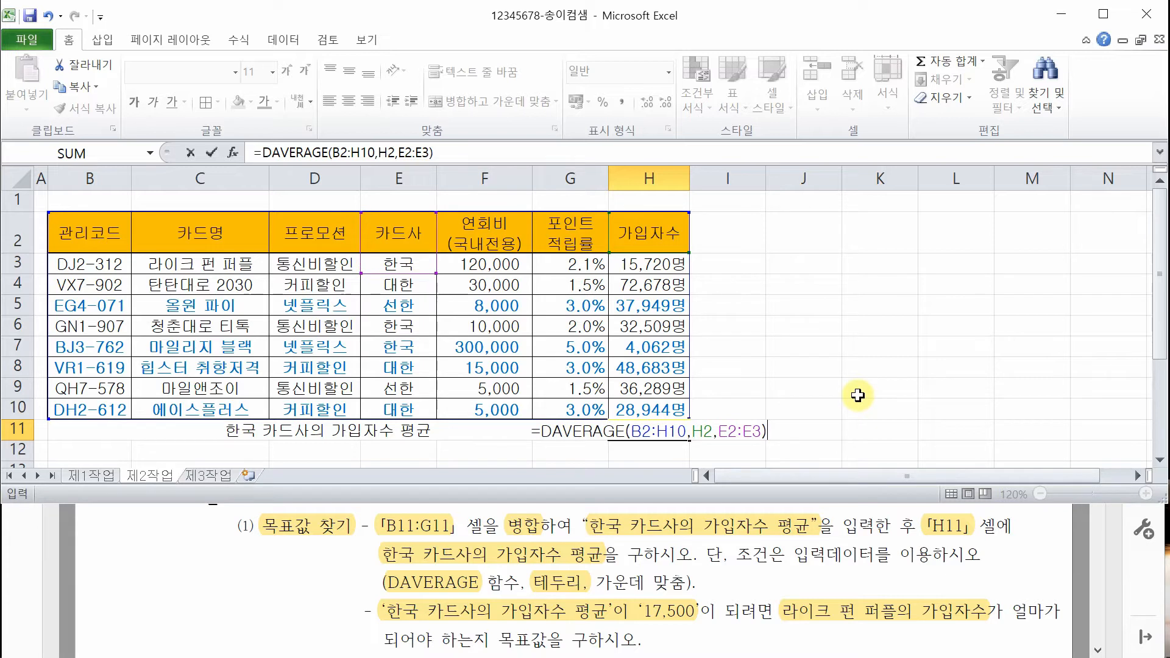
key("Return")
key("Up")
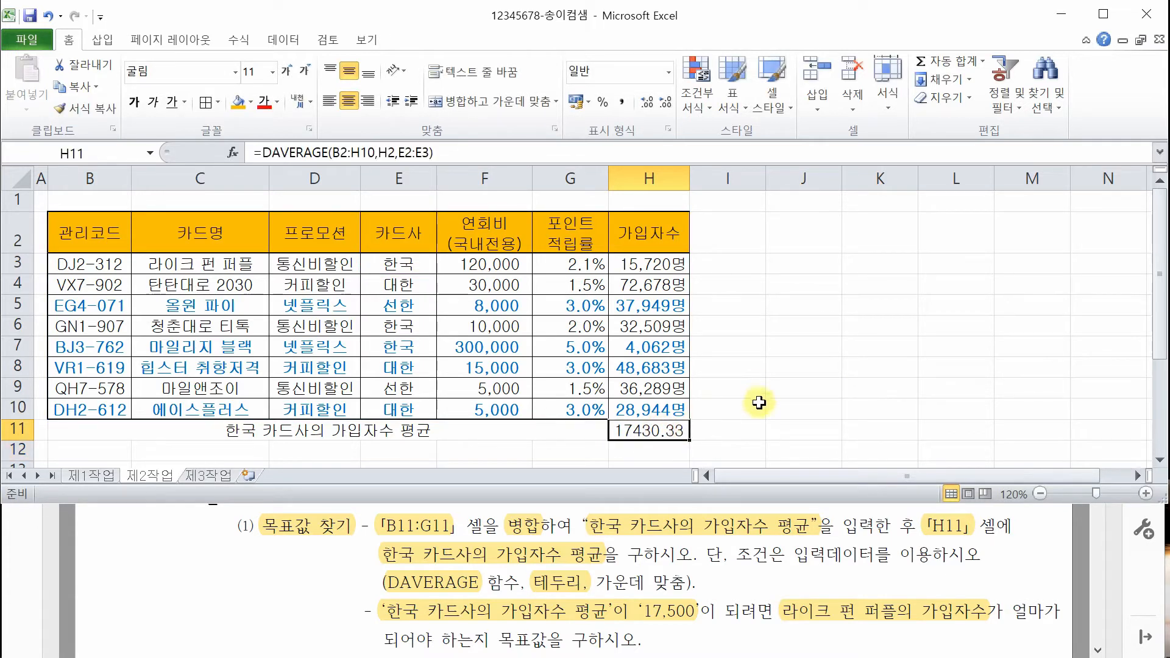
Review the database, field and criteria arguments of the DAVERAGE formula in H11
double_click(664, 432)
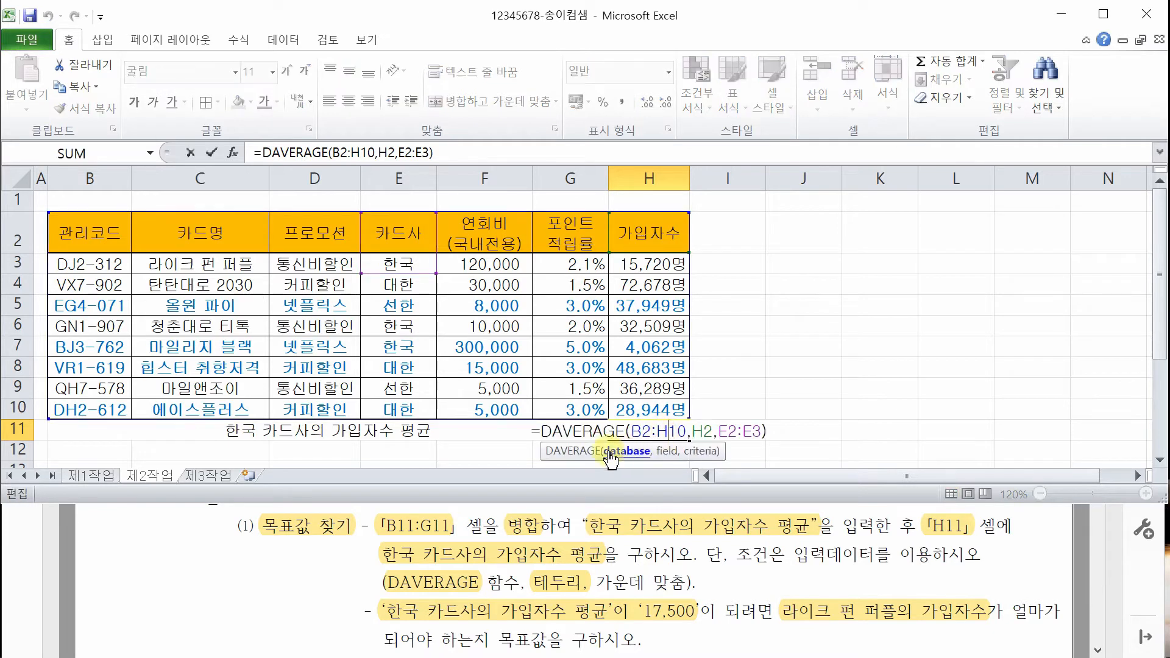
left_click(636, 431)
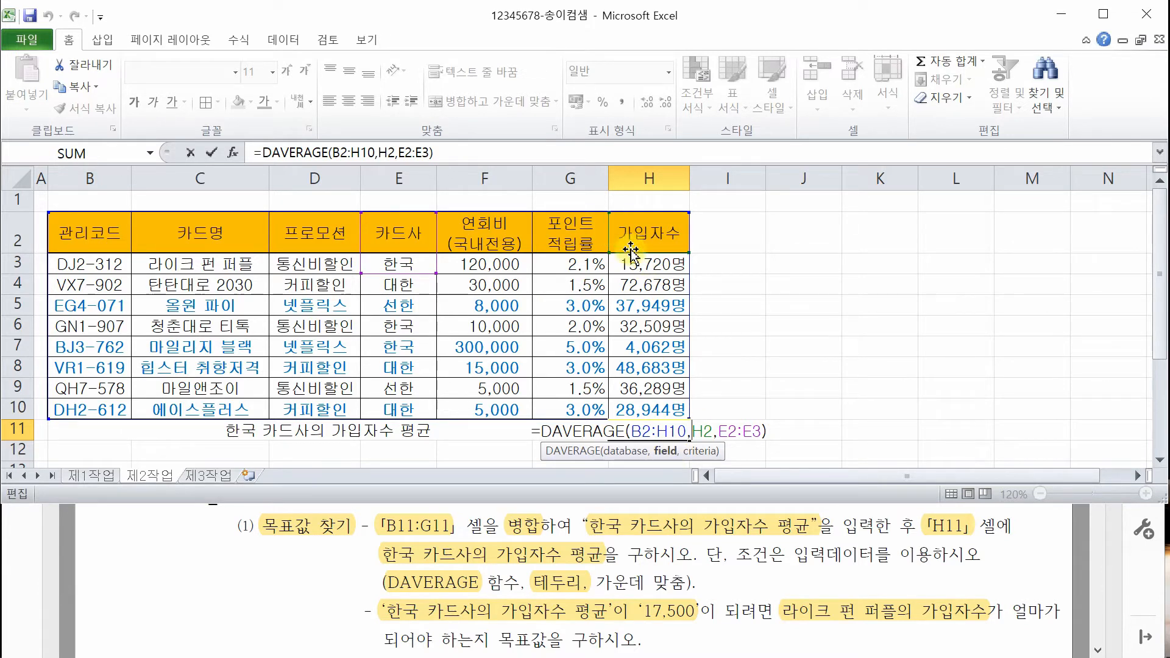
left_click(738, 431)
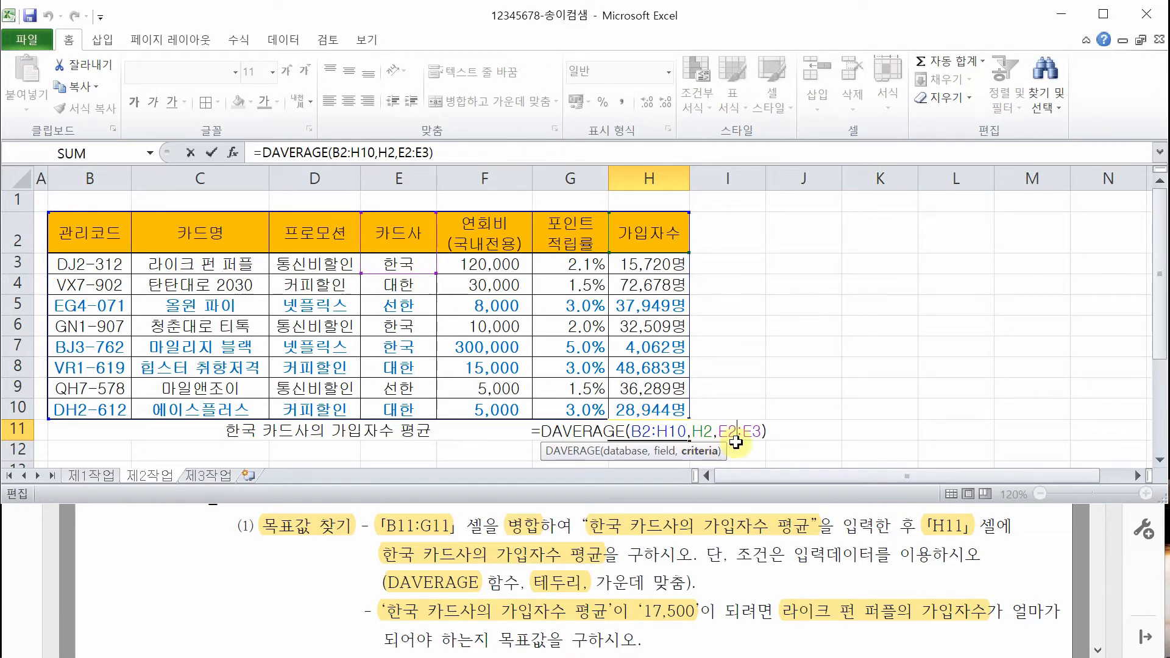
key("Return")
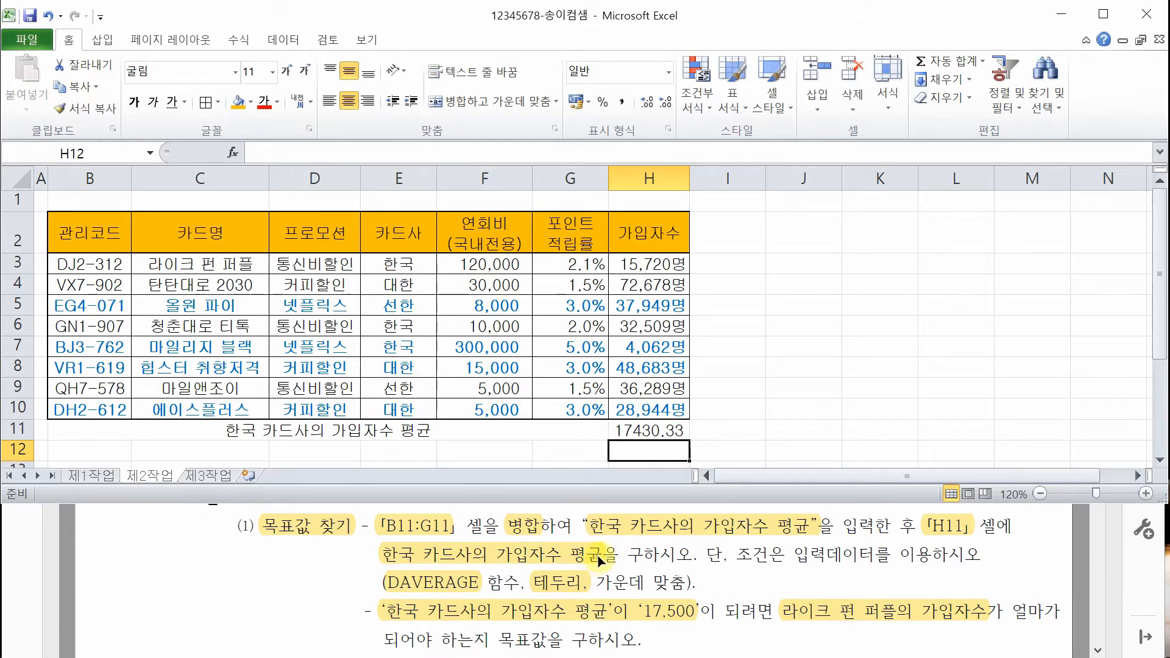
Apply all borders with thin lines to the average row B11:H11
left_click(670, 431)
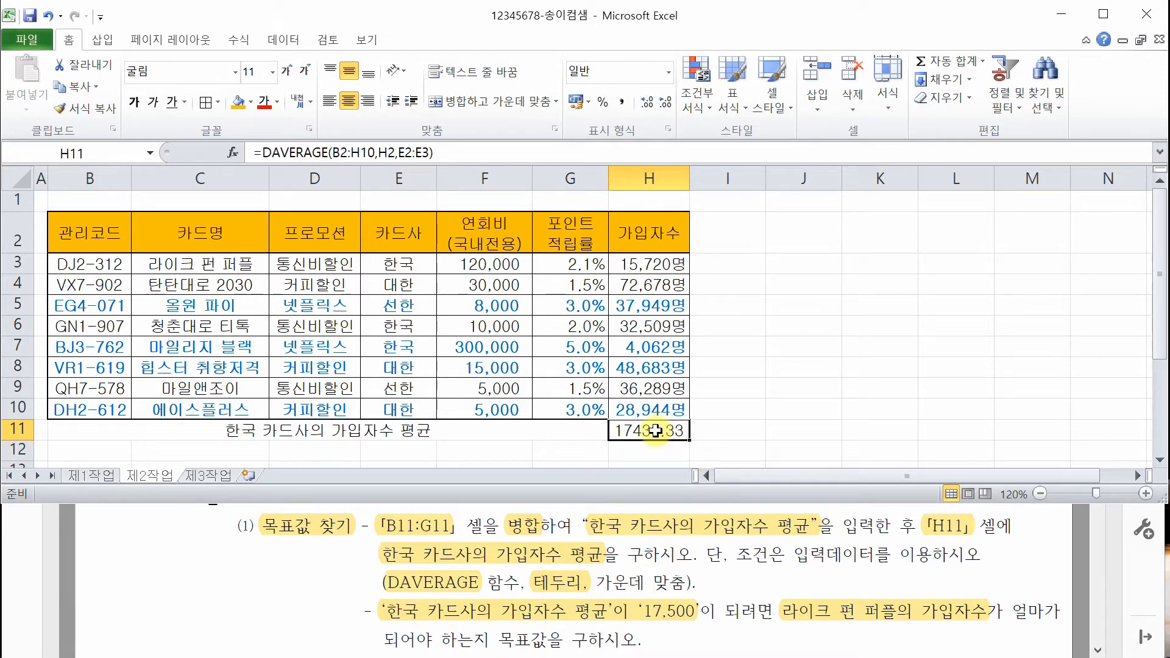
left_click_drag(655, 430, 67, 430)
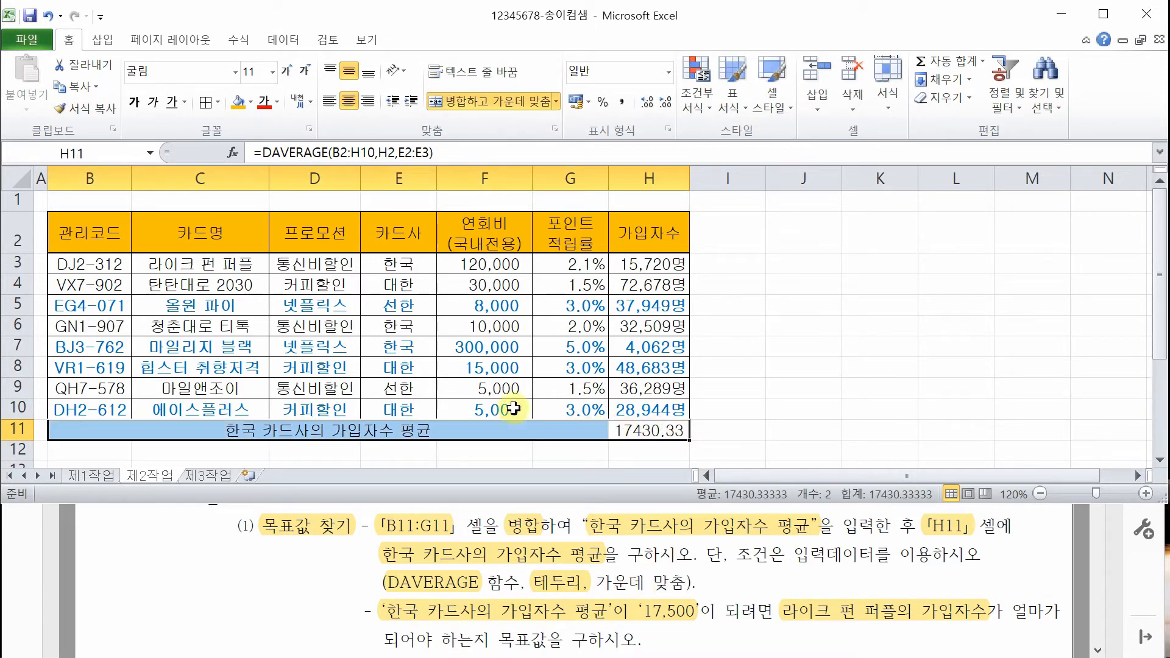
left_click(202, 101)
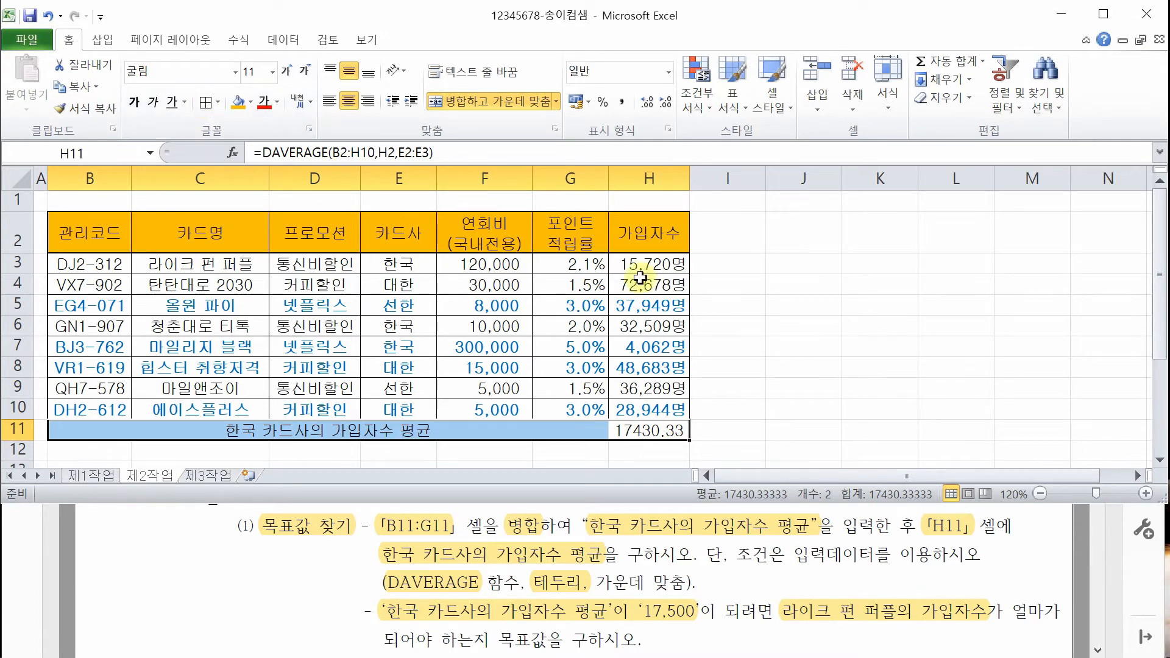
left_click(956, 327)
left_click_drag(536, 431, 632, 431)
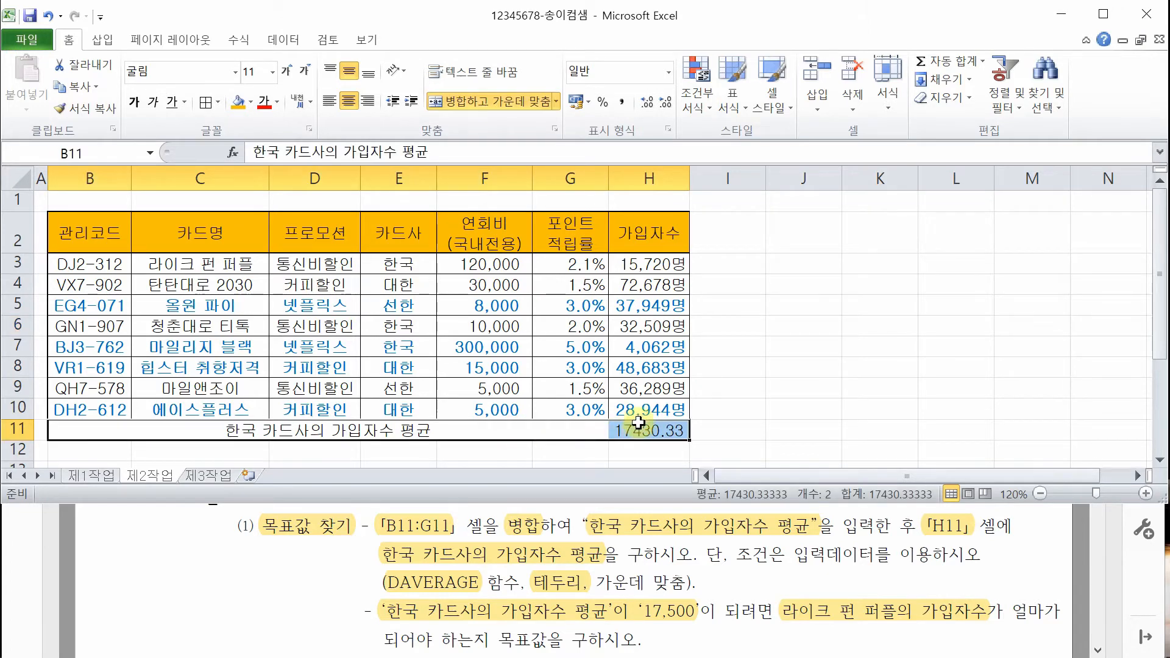
left_click(205, 102)
left_click(997, 388)
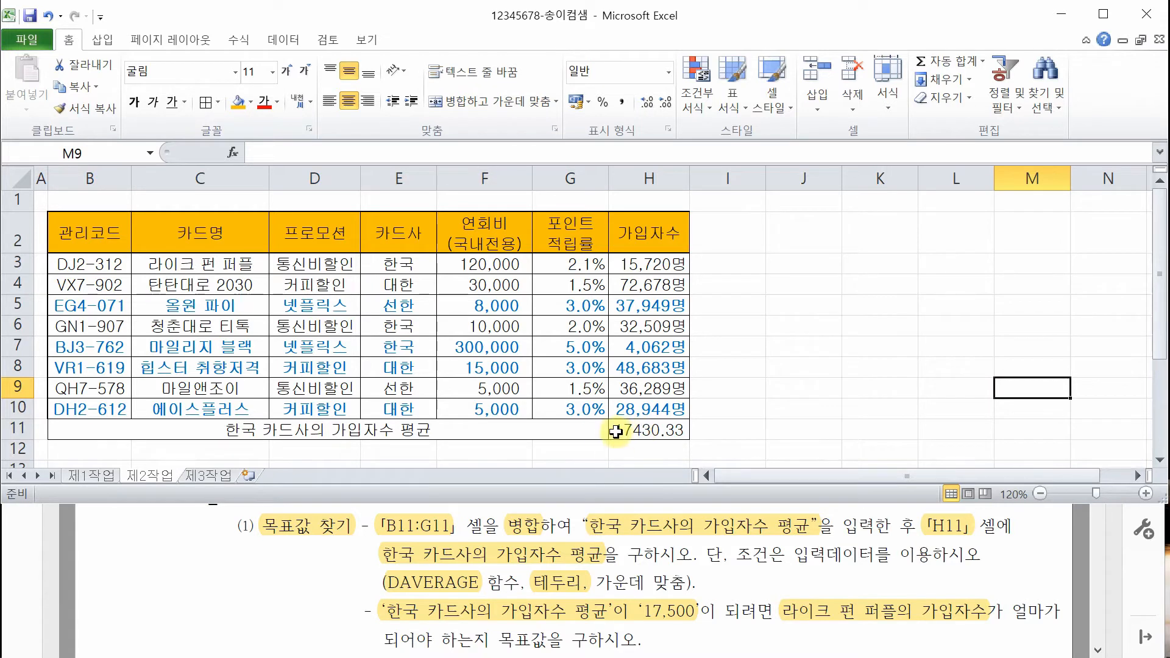
left_click(925, 362)
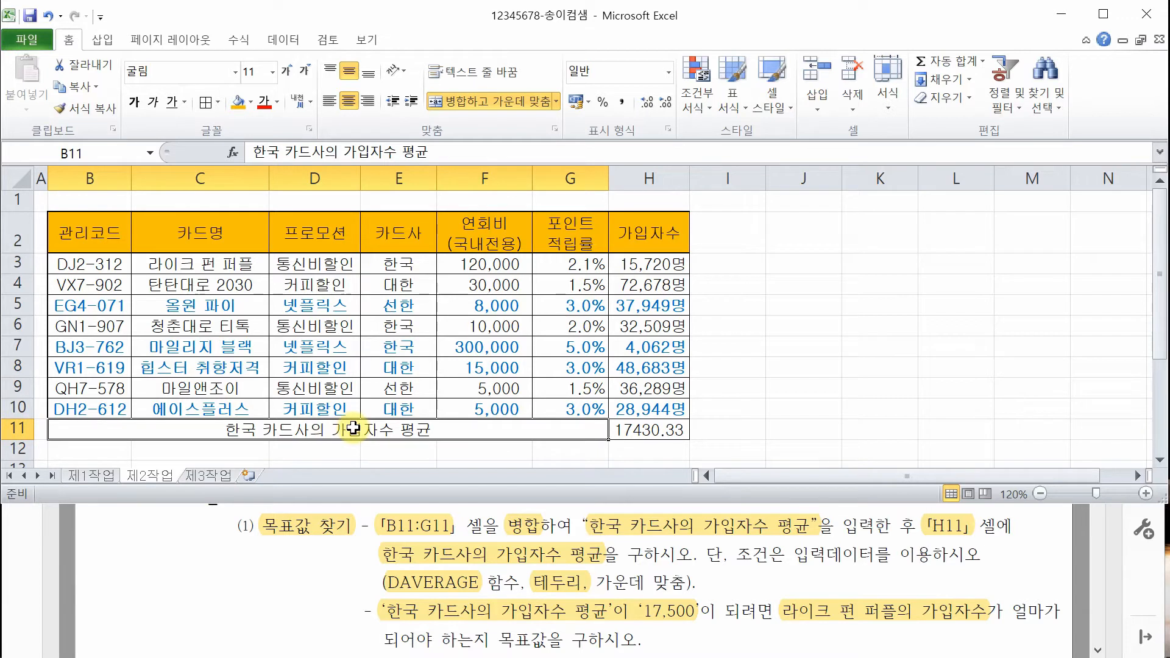
left_click(798, 412)
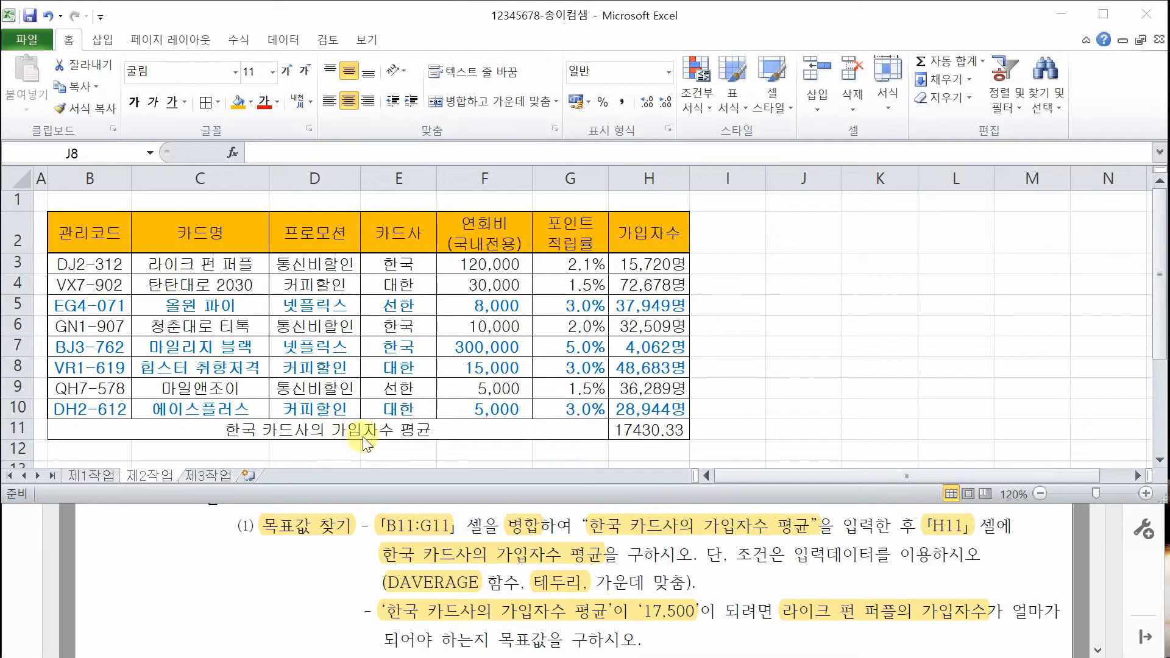
Match the goal seek condition to its cells: the average in H11, the target 17,500, and 라이크 펀 퍼플's 가입자수 in H3
left_click(650, 430)
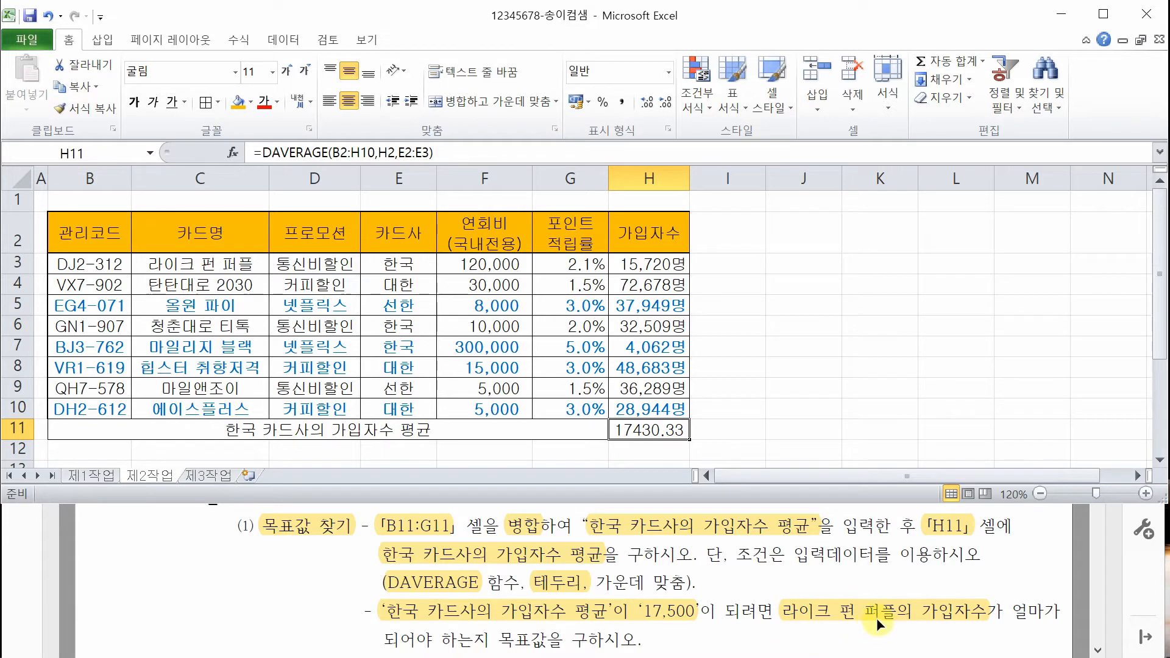
left_click_drag(175, 269, 647, 264)
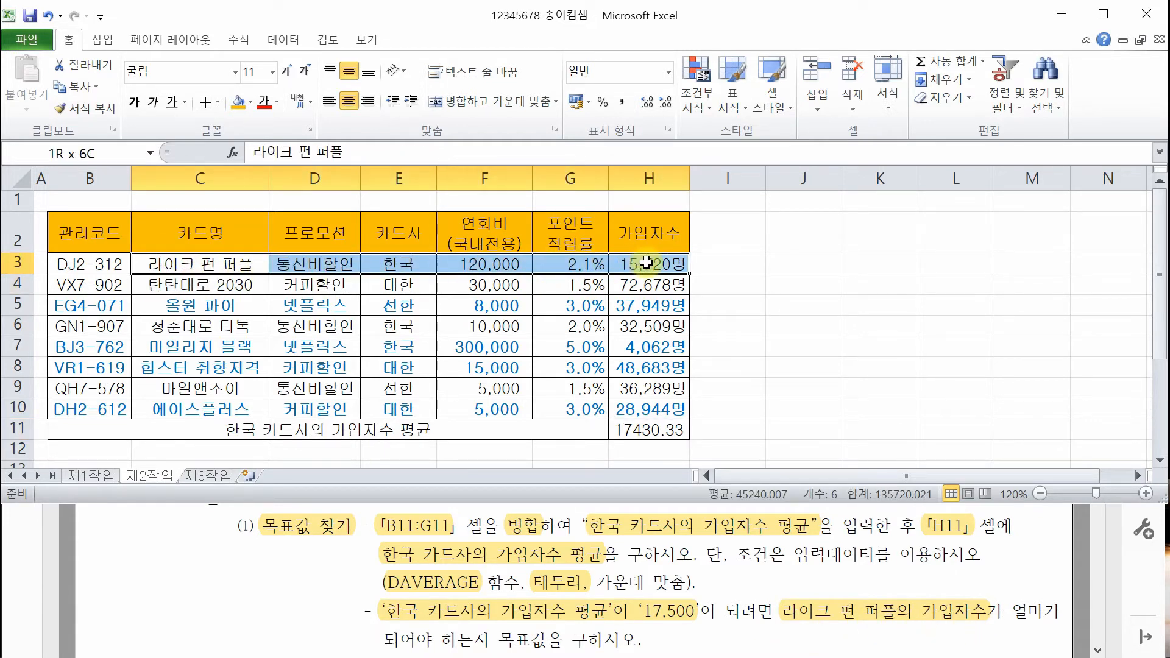
left_click(647, 265)
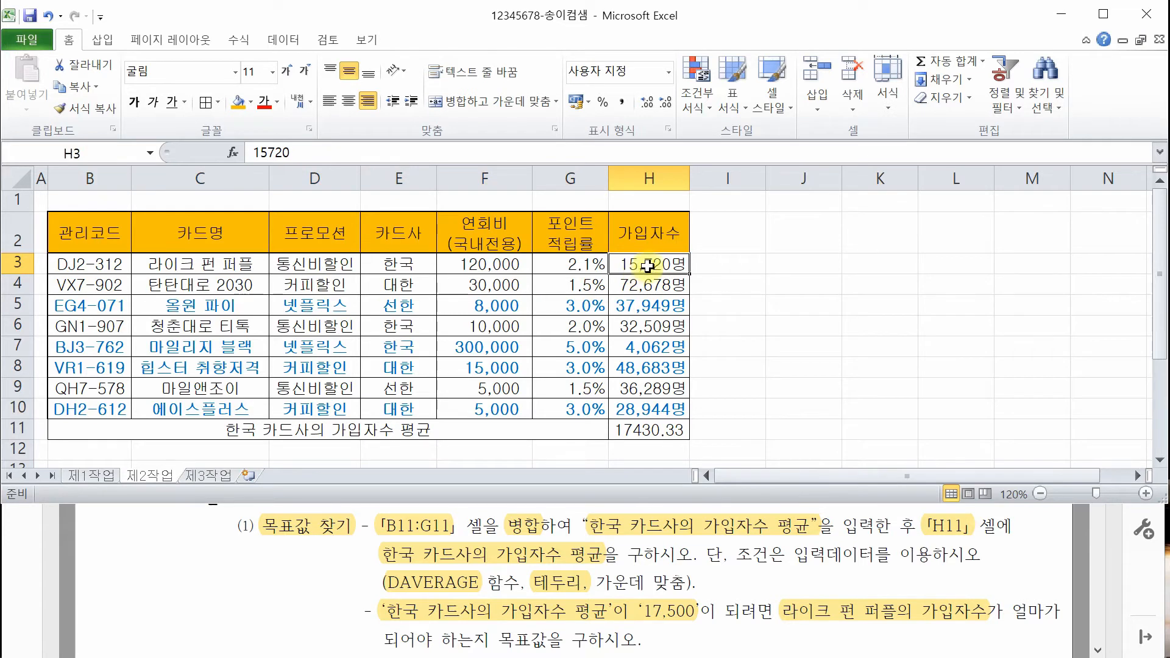
left_click_drag(648, 265, 658, 429)
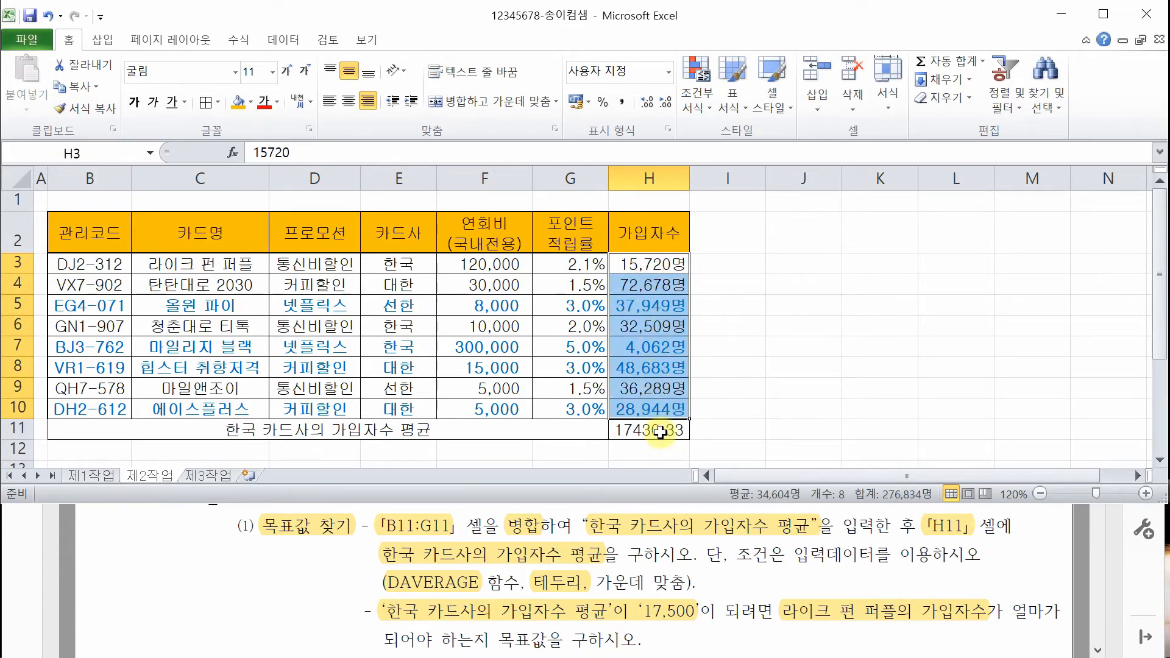
left_click(660, 430)
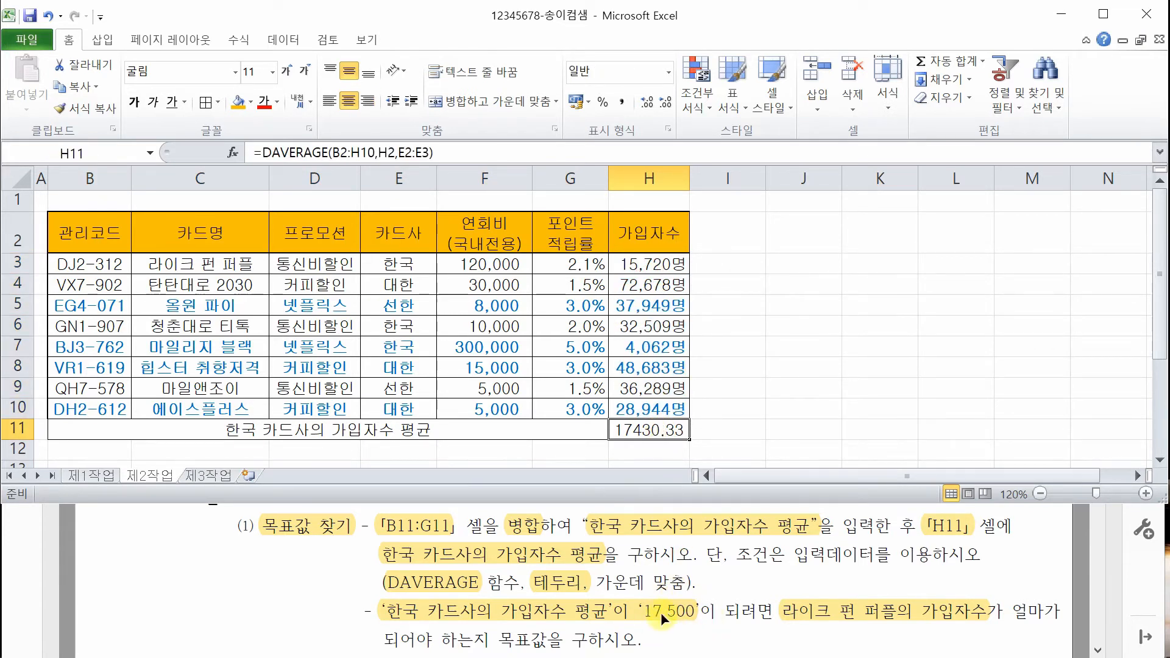
left_click(656, 267)
left_click(663, 428)
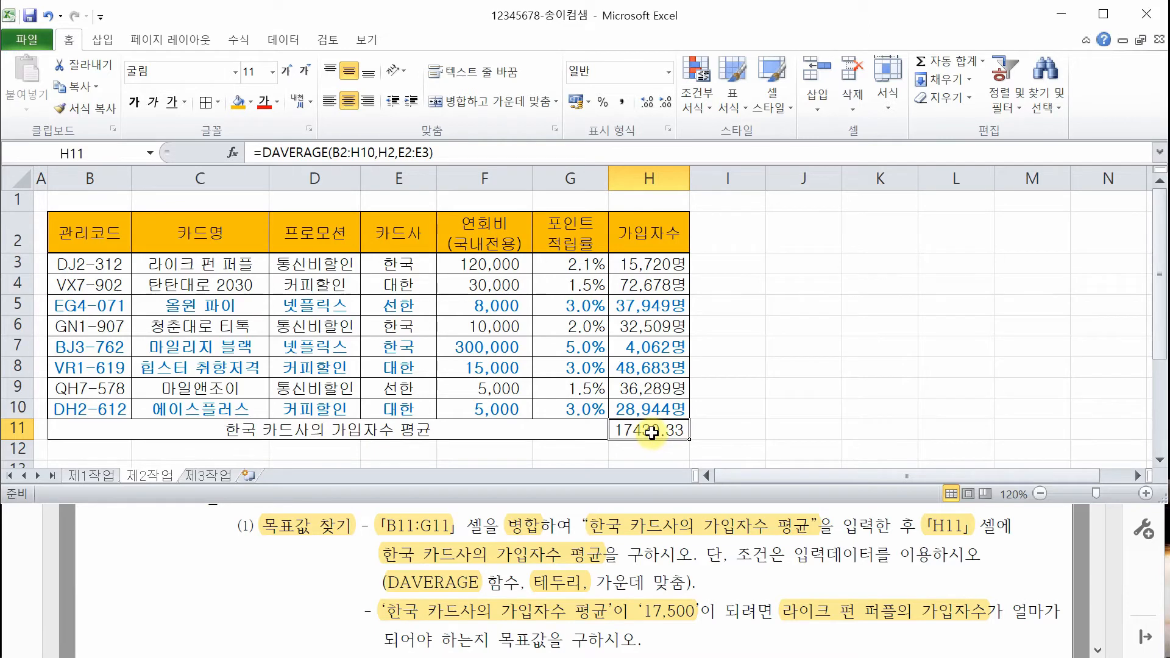
Run Goal Seek to bring the average in H11 to 17500 by changing 라이크 펀 퍼플's 가입자수 in H3, and keep the solution
left_click(282, 40)
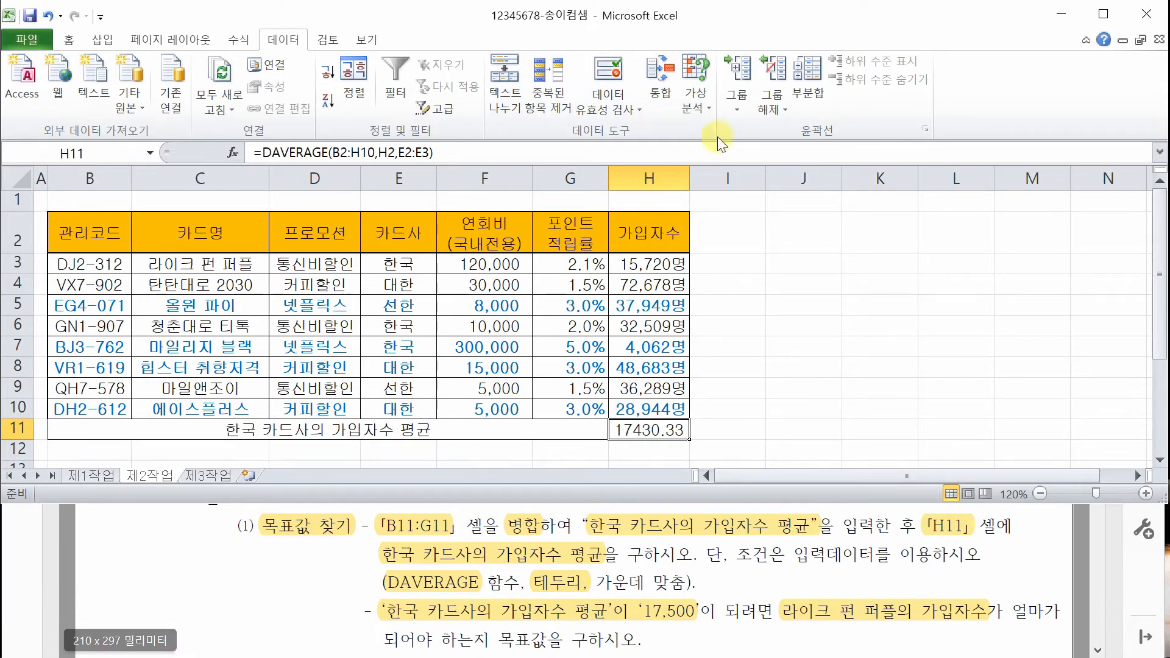
left_click(689, 110)
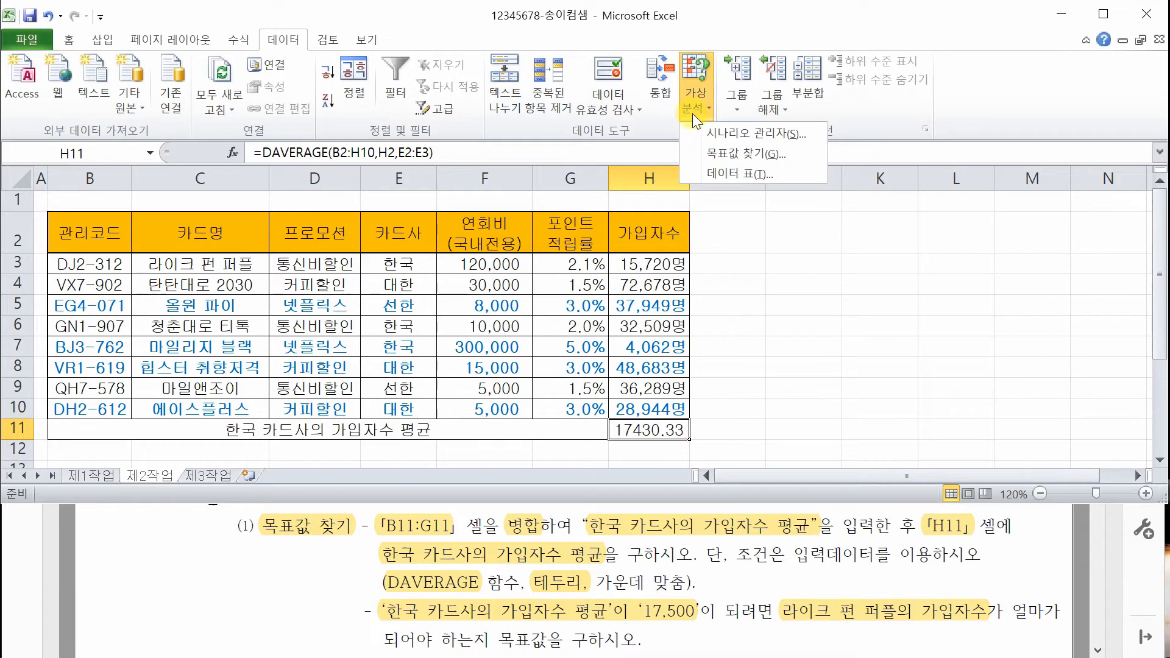
left_click(754, 156)
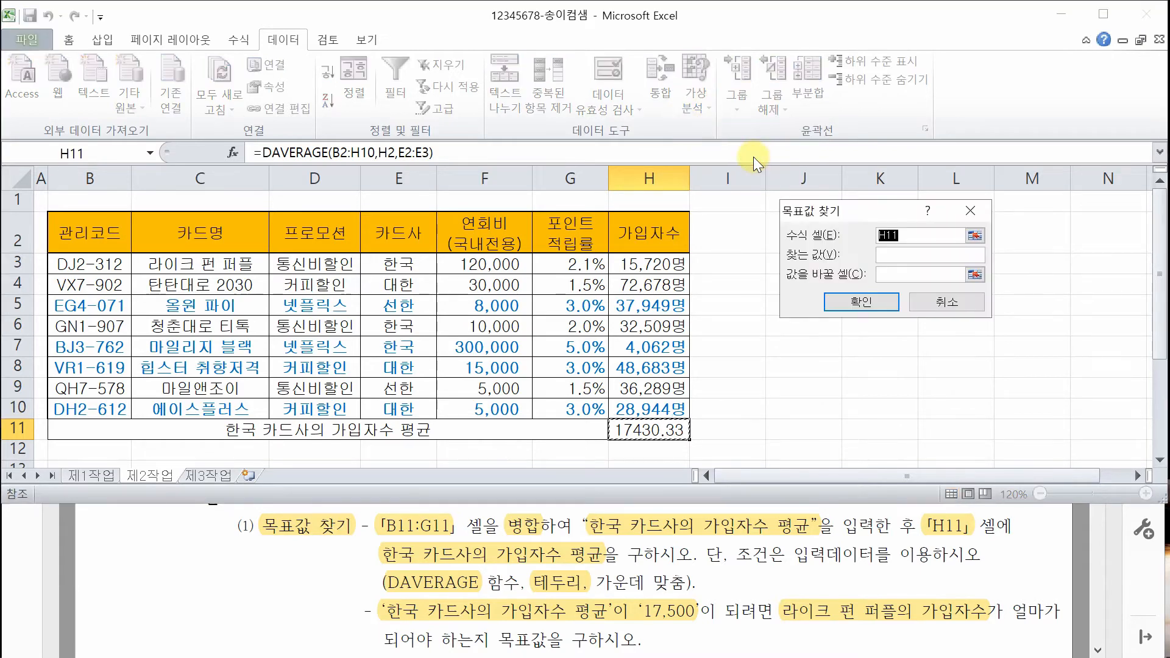
left_click_drag(821, 211, 748, 258)
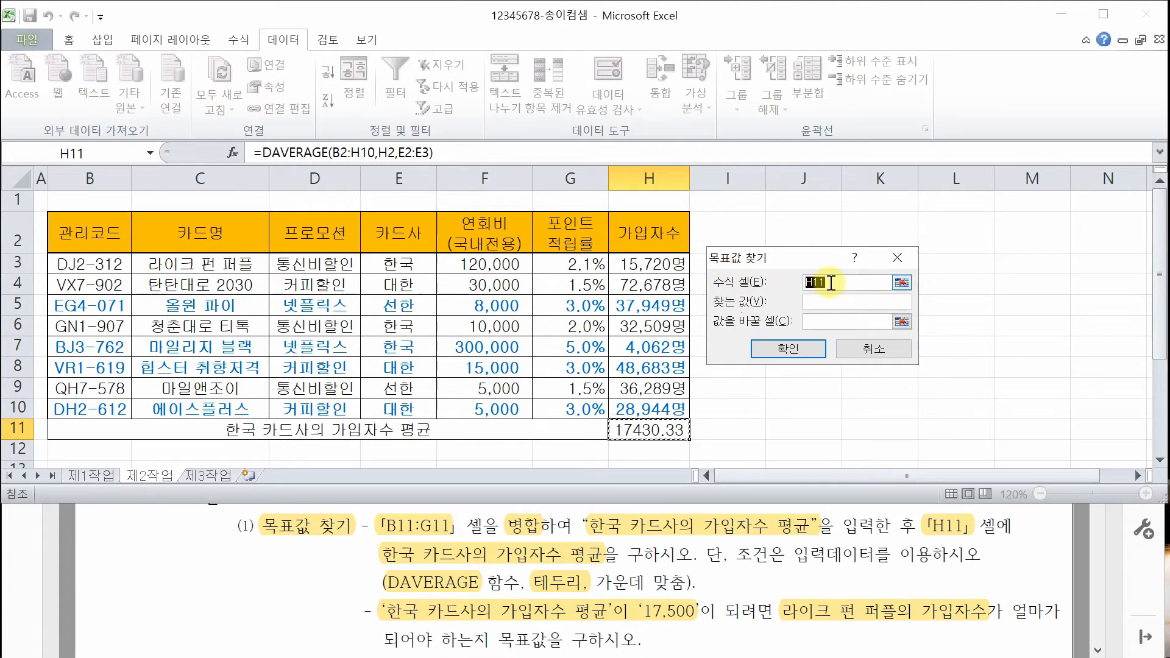
left_click(799, 304)
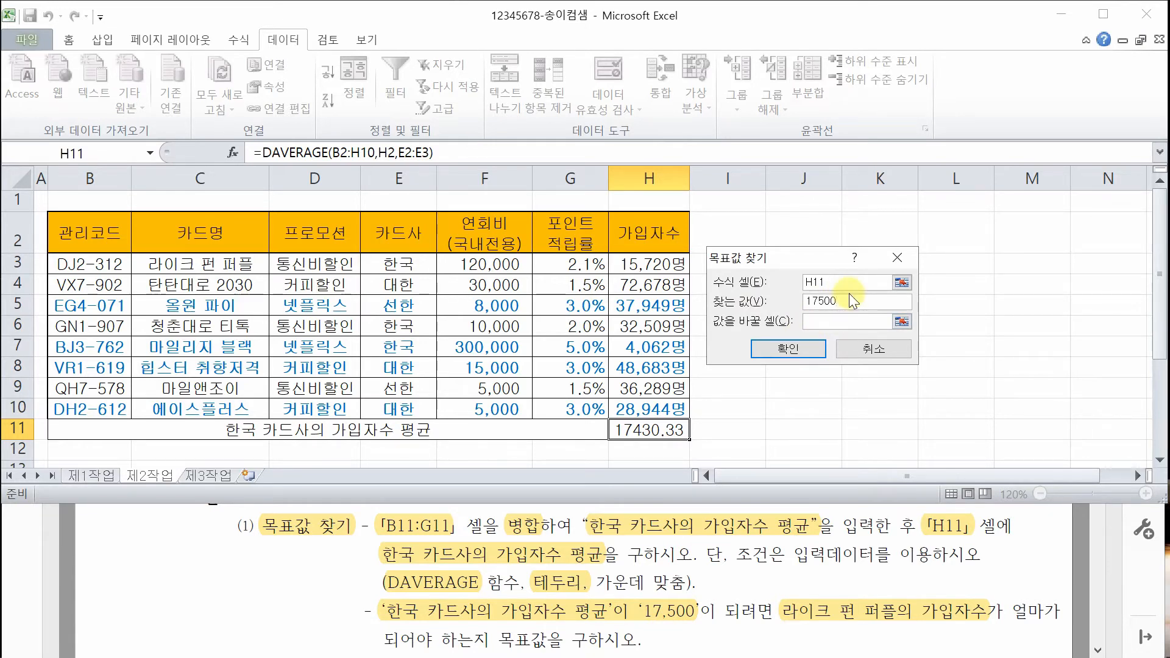
left_click(857, 323)
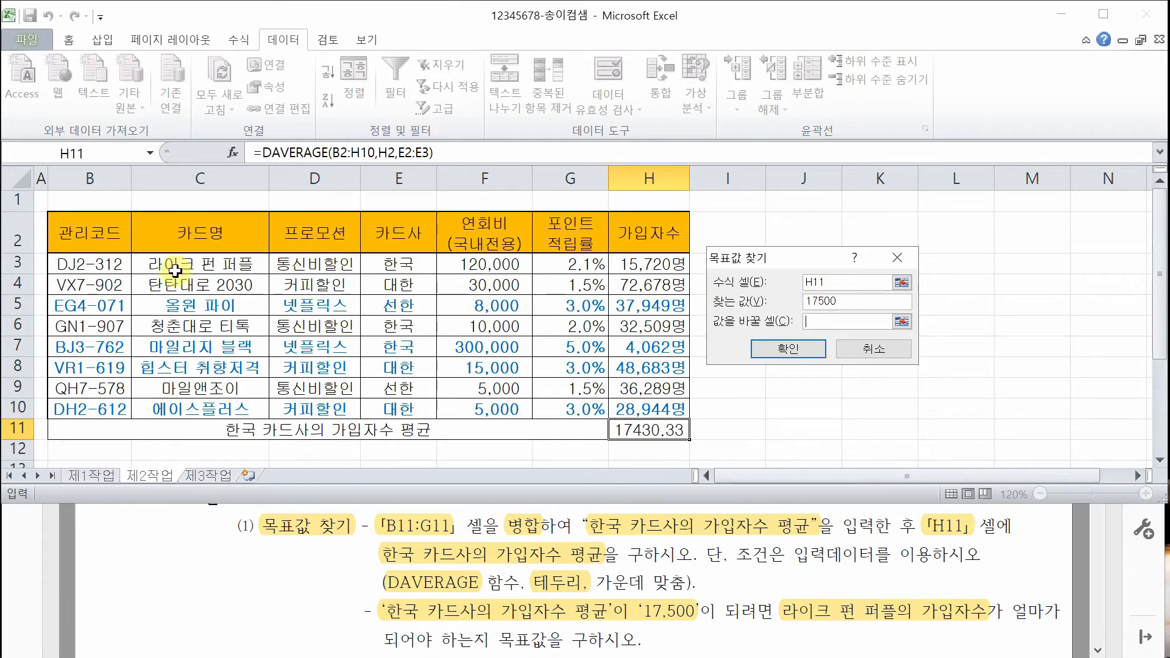
left_click(656, 267)
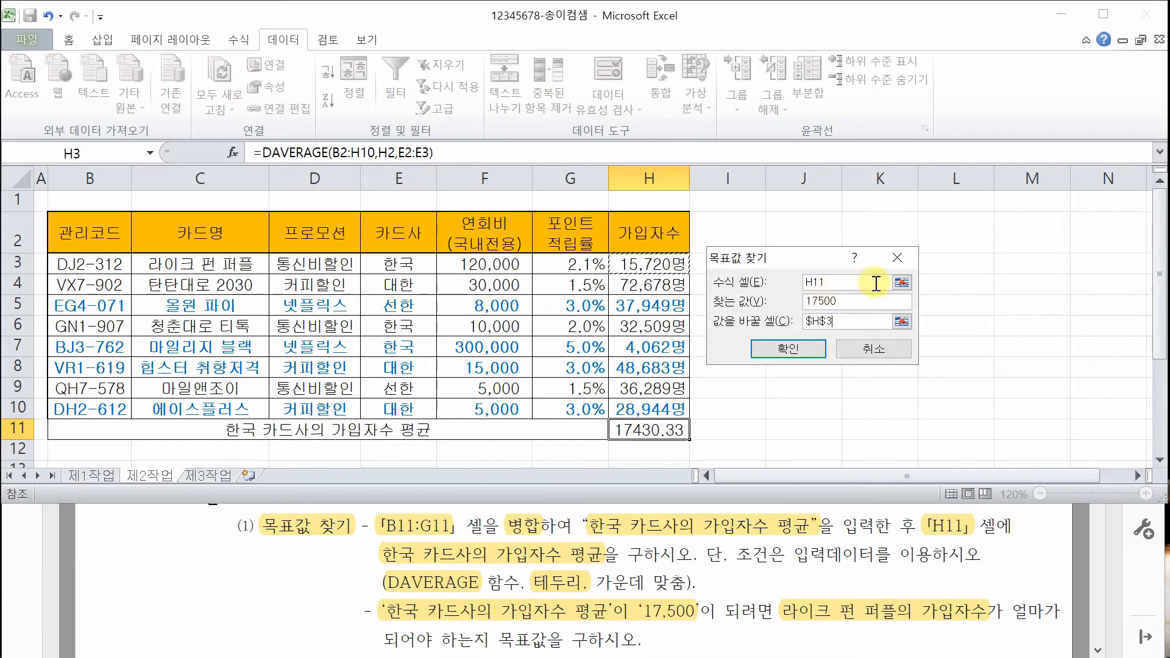
left_click(791, 355)
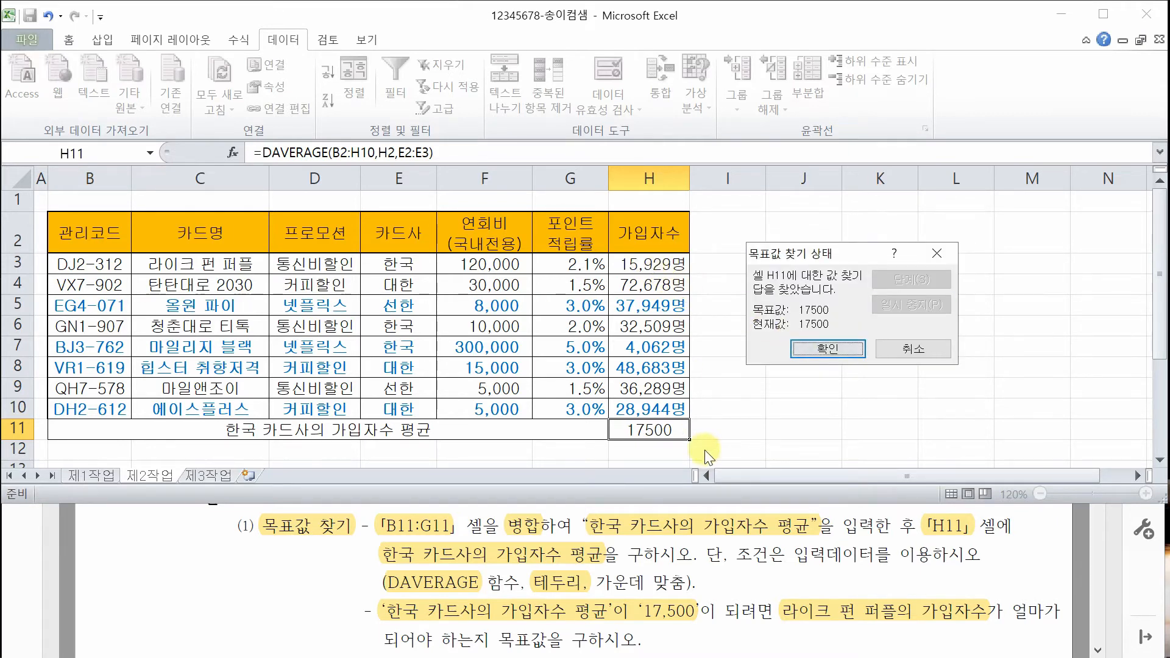
left_click(828, 349)
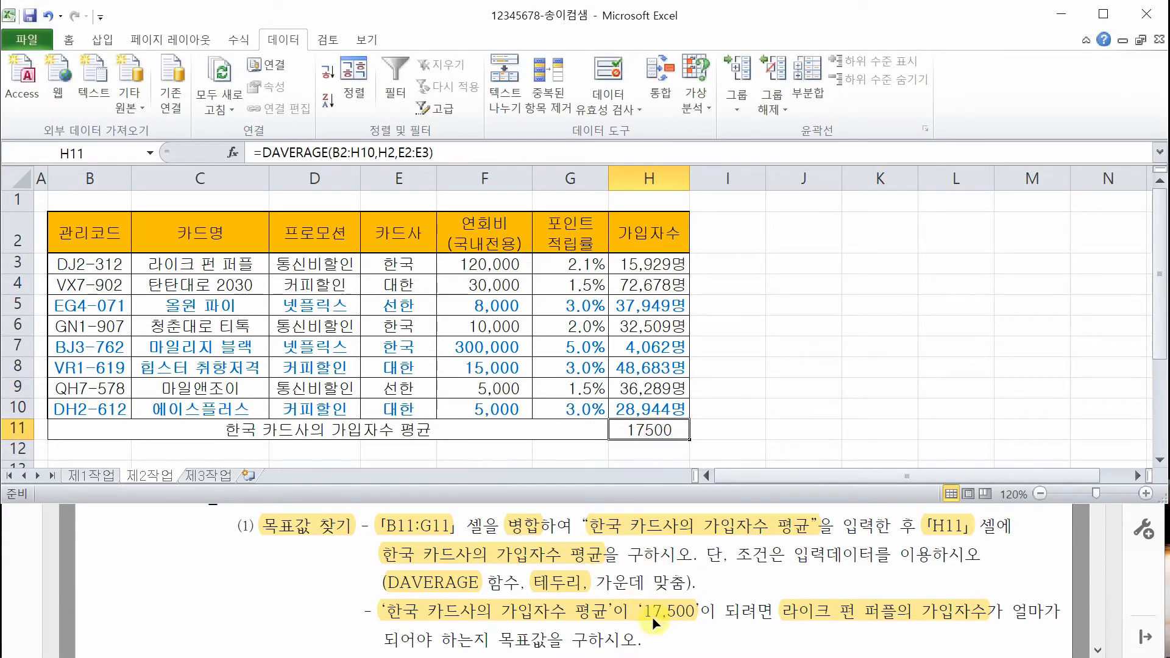
left_click(795, 316)
Switch to Acrobat Reader to read the 고급필터 conditions of the exam PDF, return to Excel and locate criteria cell B14 below the table
left_click(777, 602)
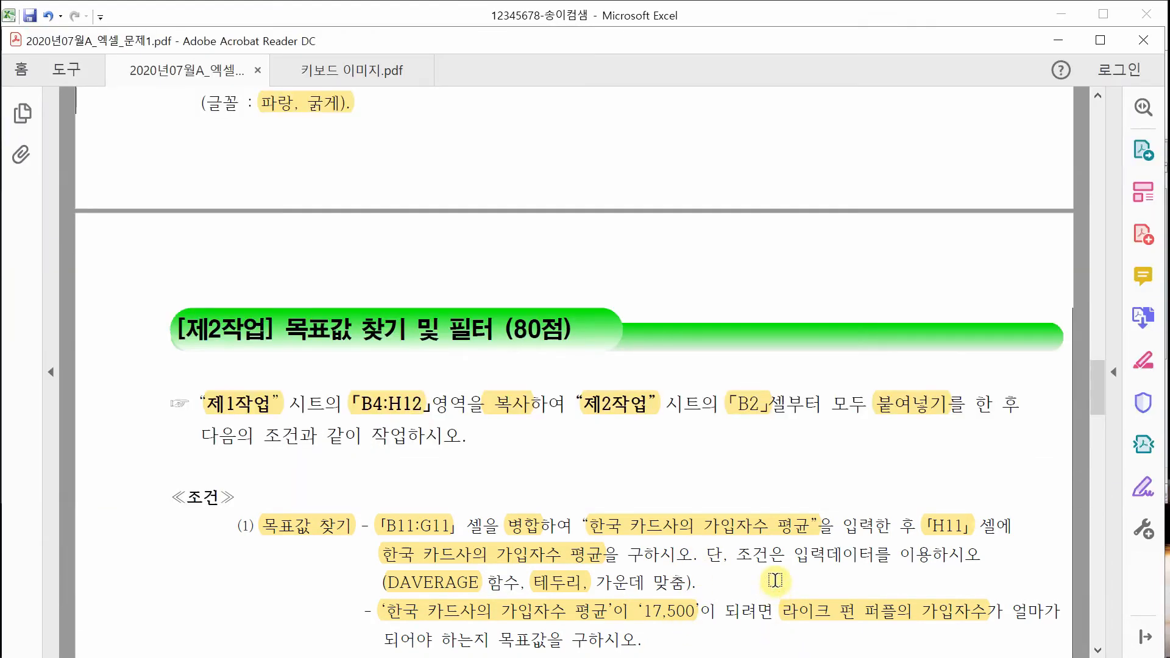
scroll(774, 580, "down", 3)
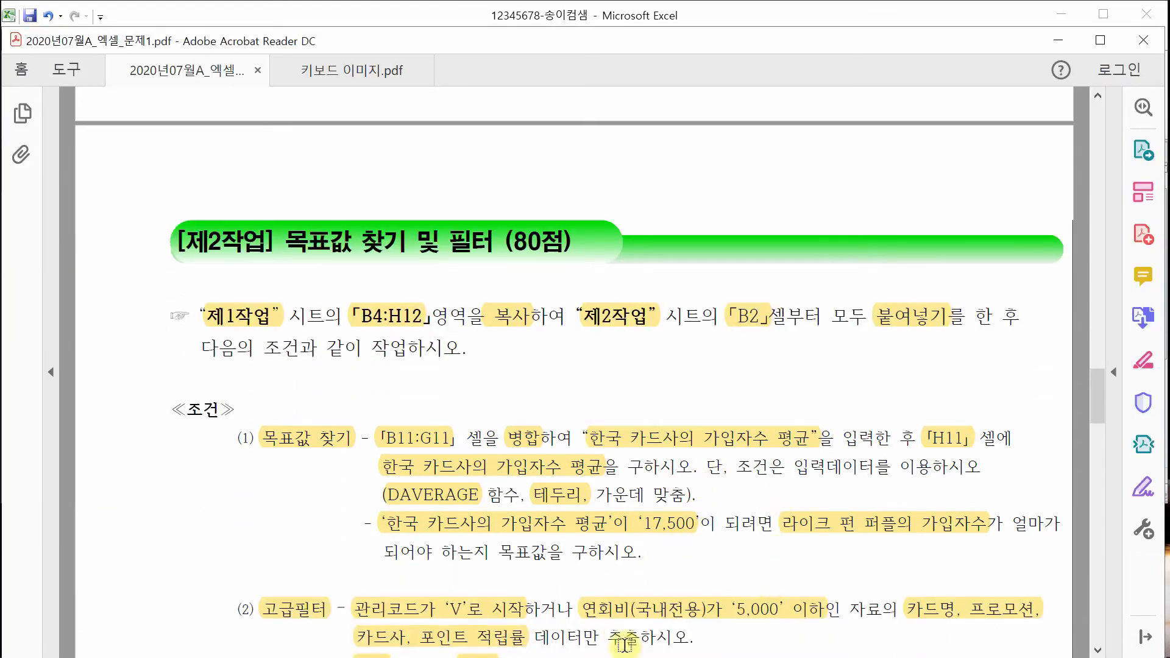
scroll(605, 639, "down", 2)
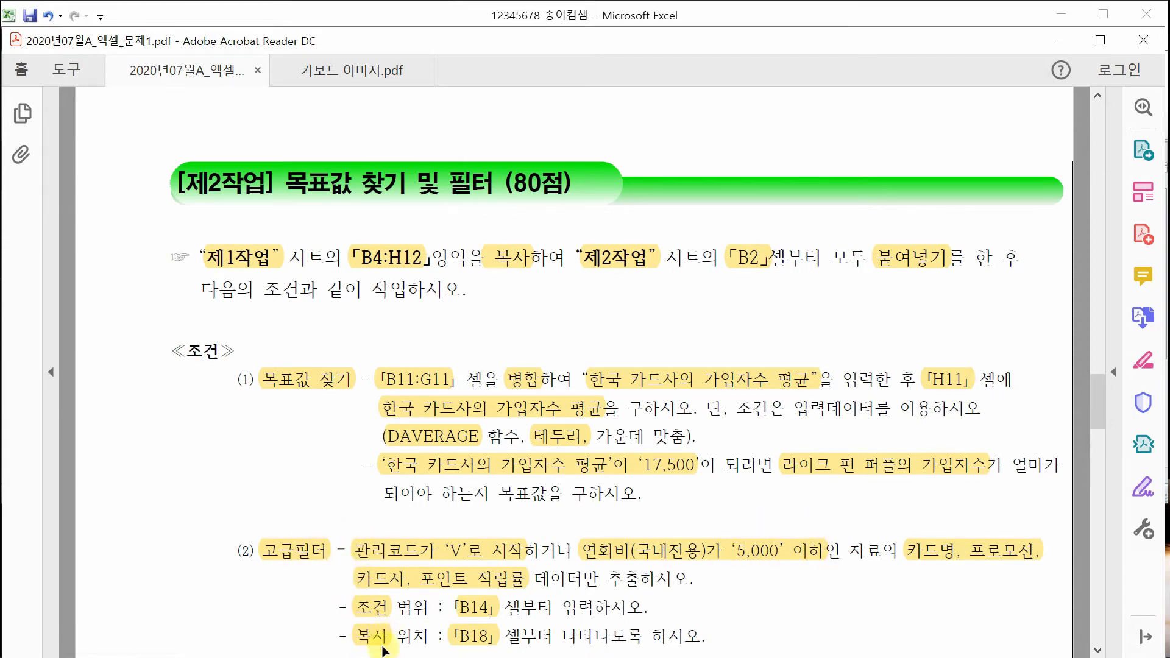
left_click(641, 9)
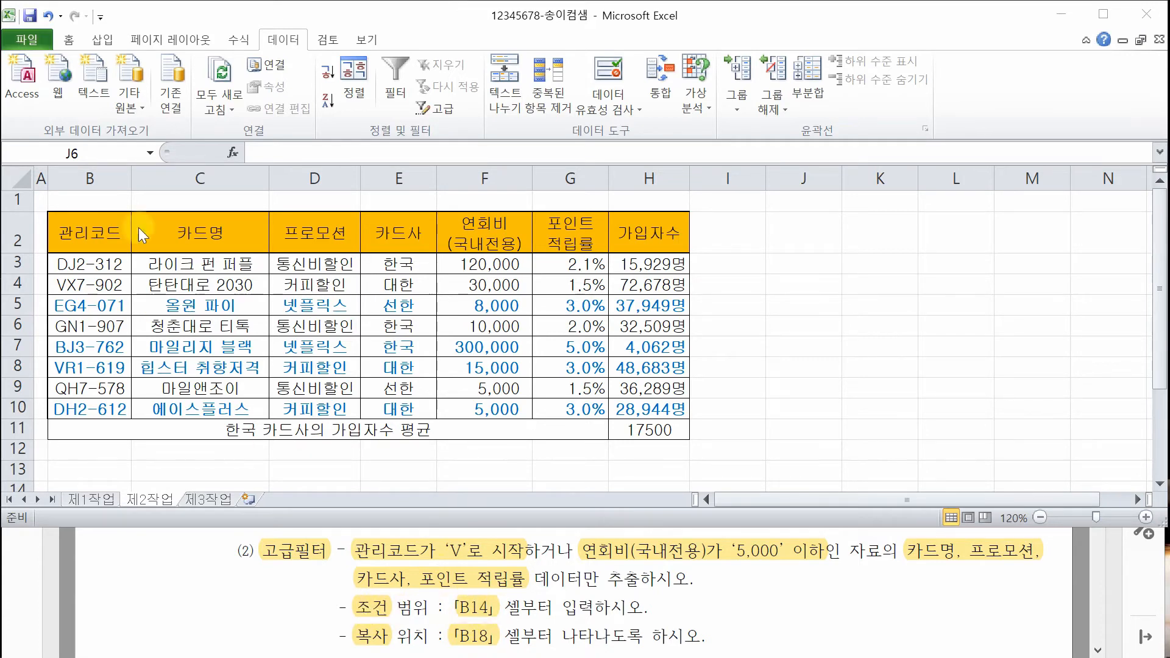
scroll(88, 453, "down", 1)
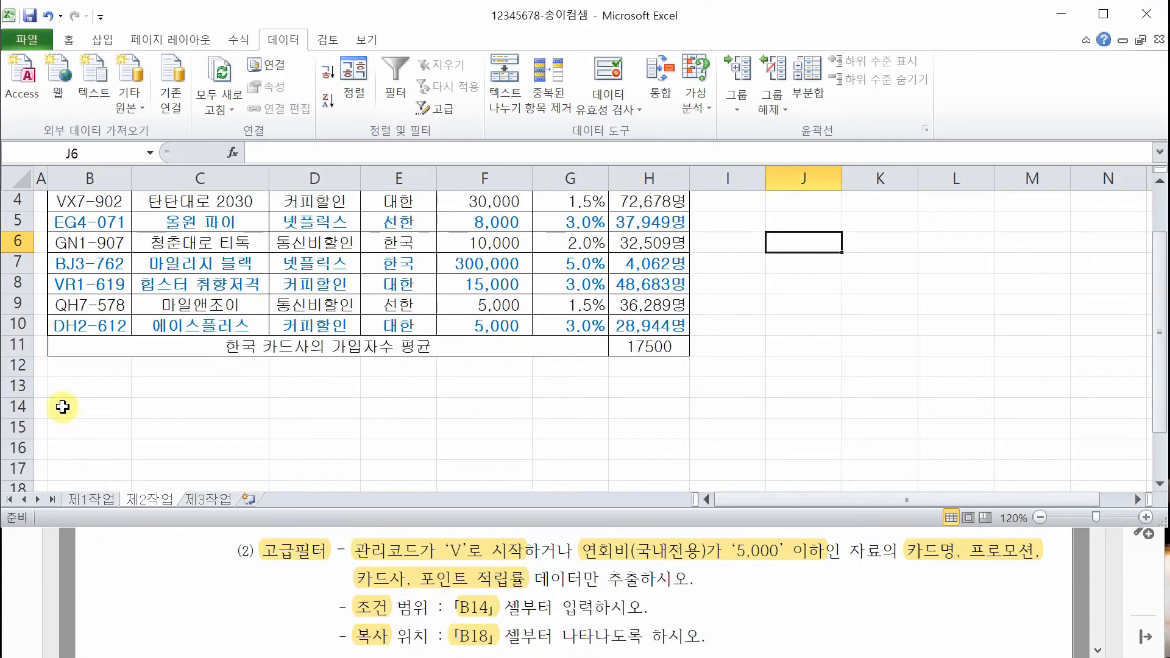
left_click(96, 414)
scroll(96, 411, "up", 1)
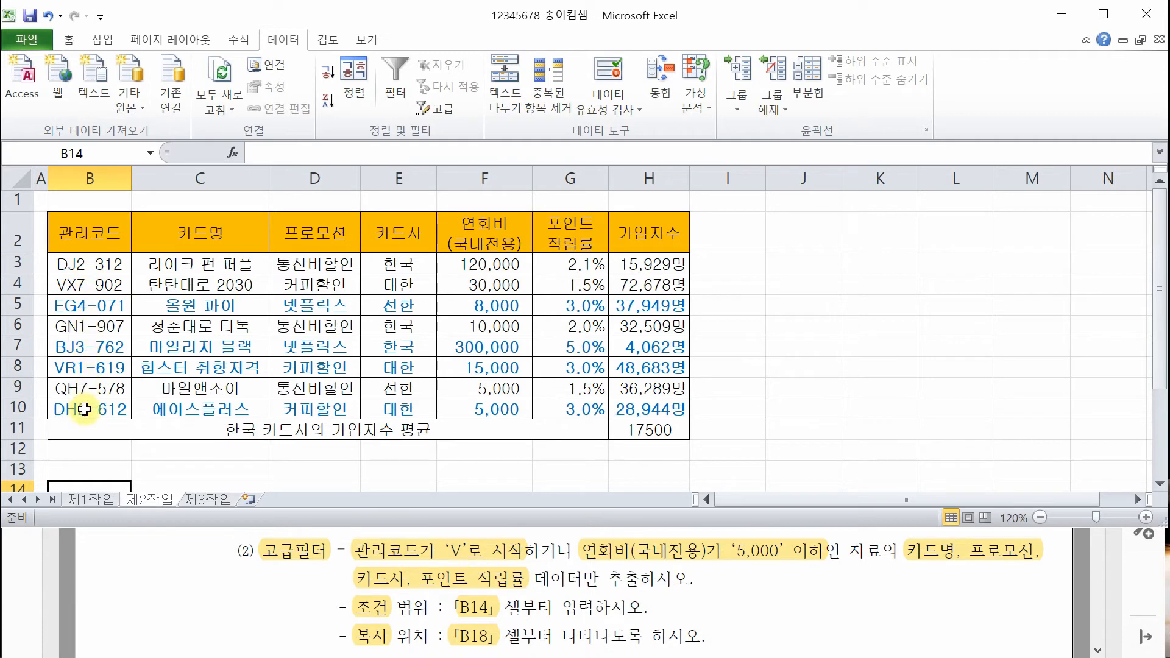
Check which records meet the filter conditions: 관리코드 starting with V, or 연회비(국내전용) of 5,000 or less
left_click(62, 285)
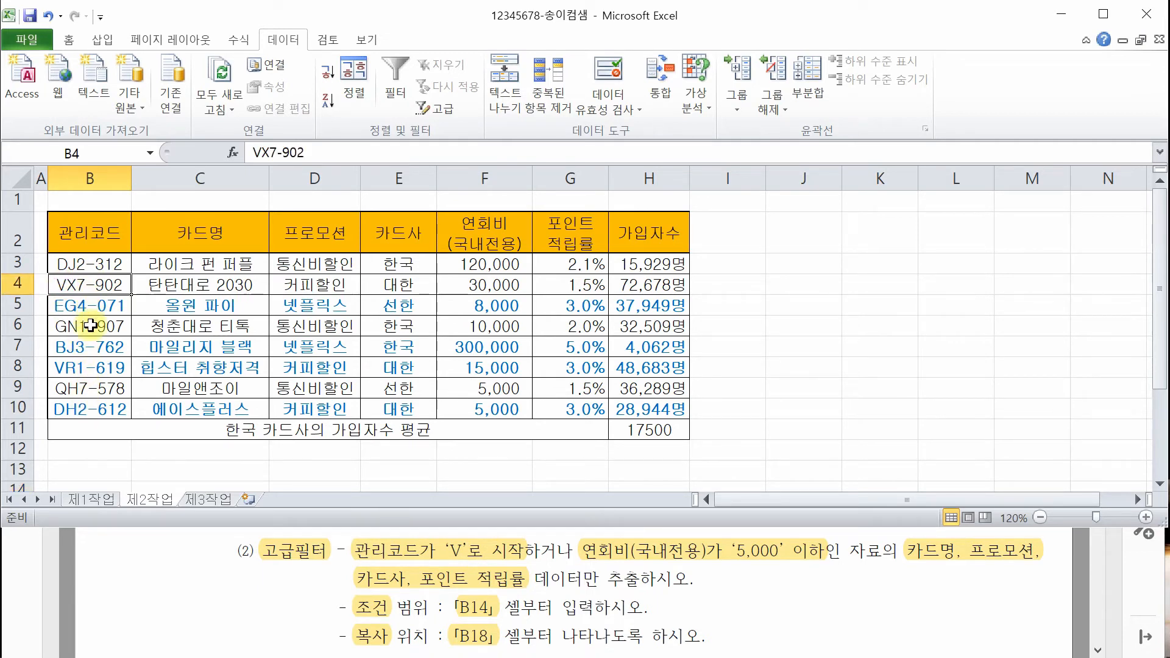
left_click(77, 368, "ctrl")
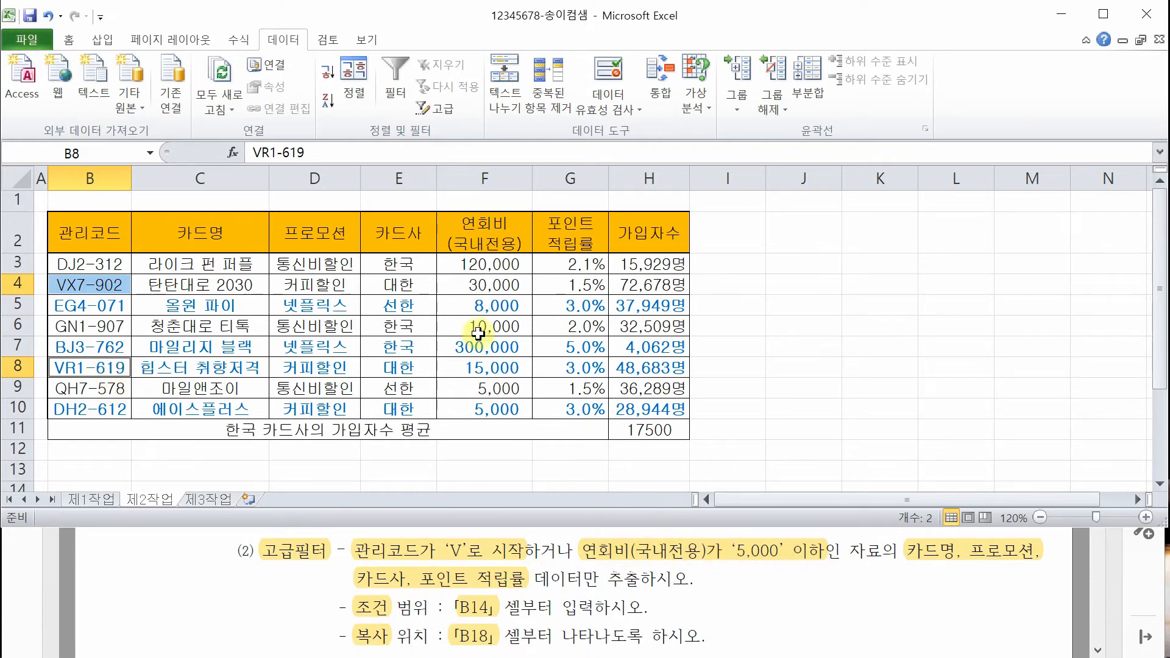
left_click_drag(495, 389, 117, 404)
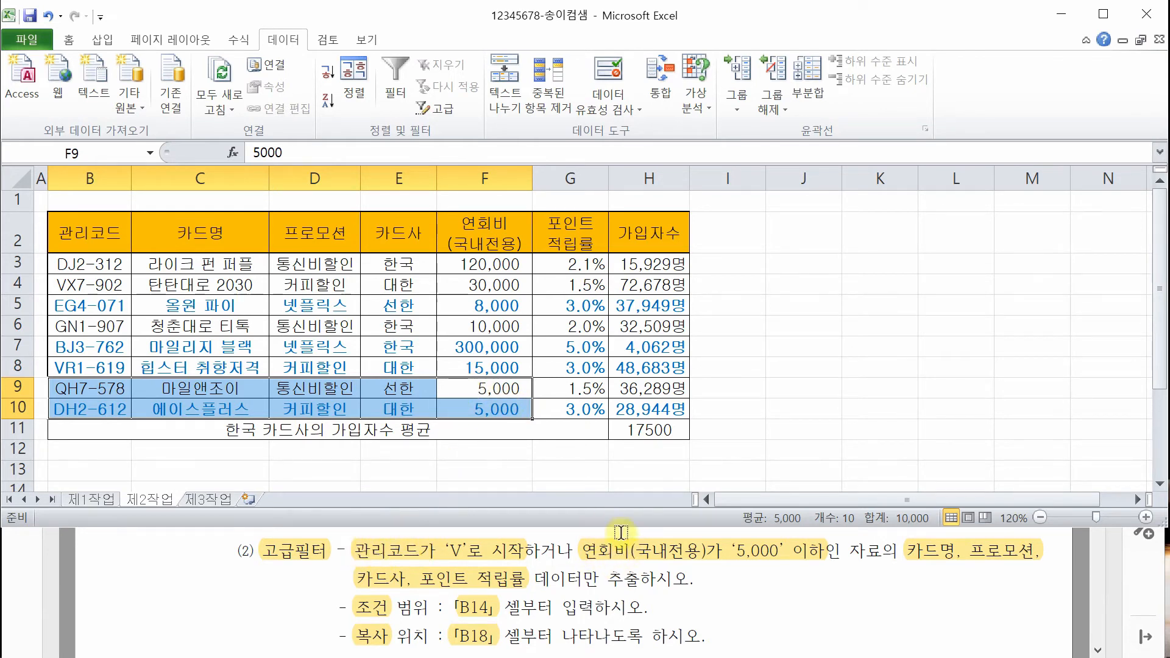
Copy the 관리코드 and 연회비(국내전용) headings from B2 and F2 to the criteria range starting at B14
left_click(92, 231)
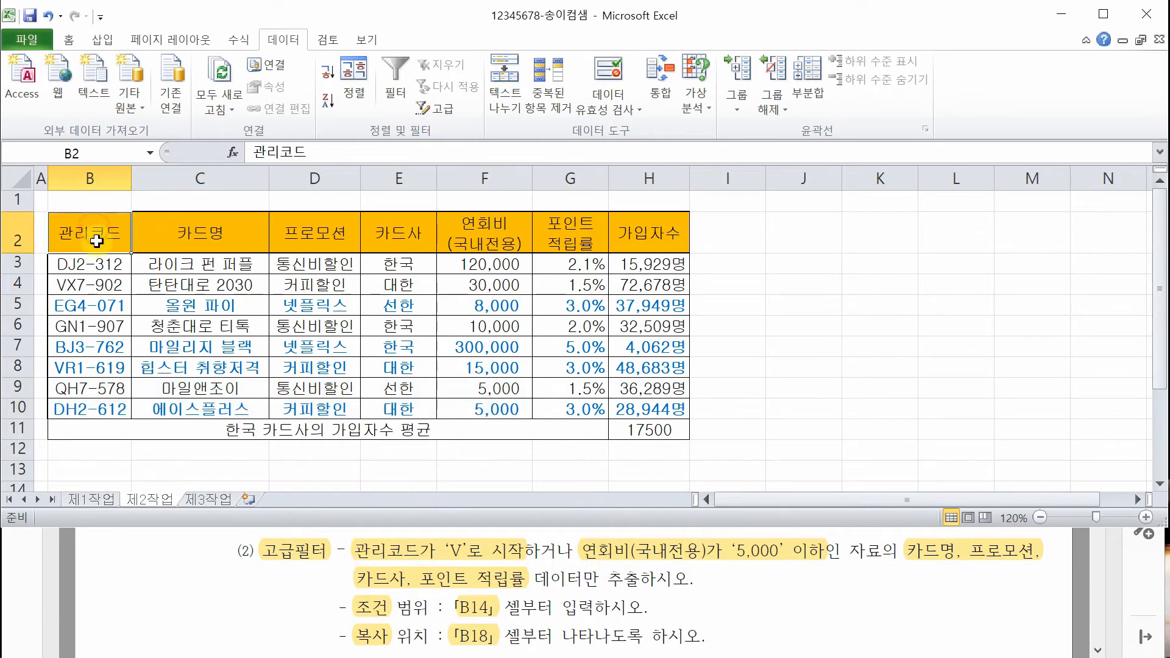
left_click(488, 234, "ctrl")
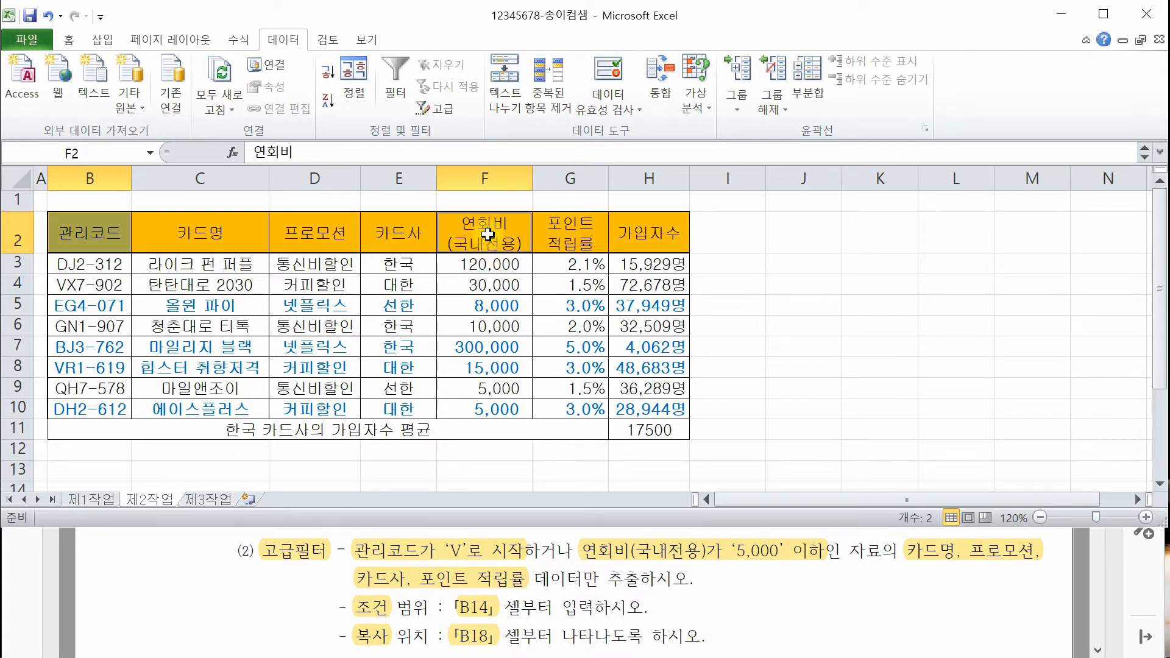
key("ctrl+c")
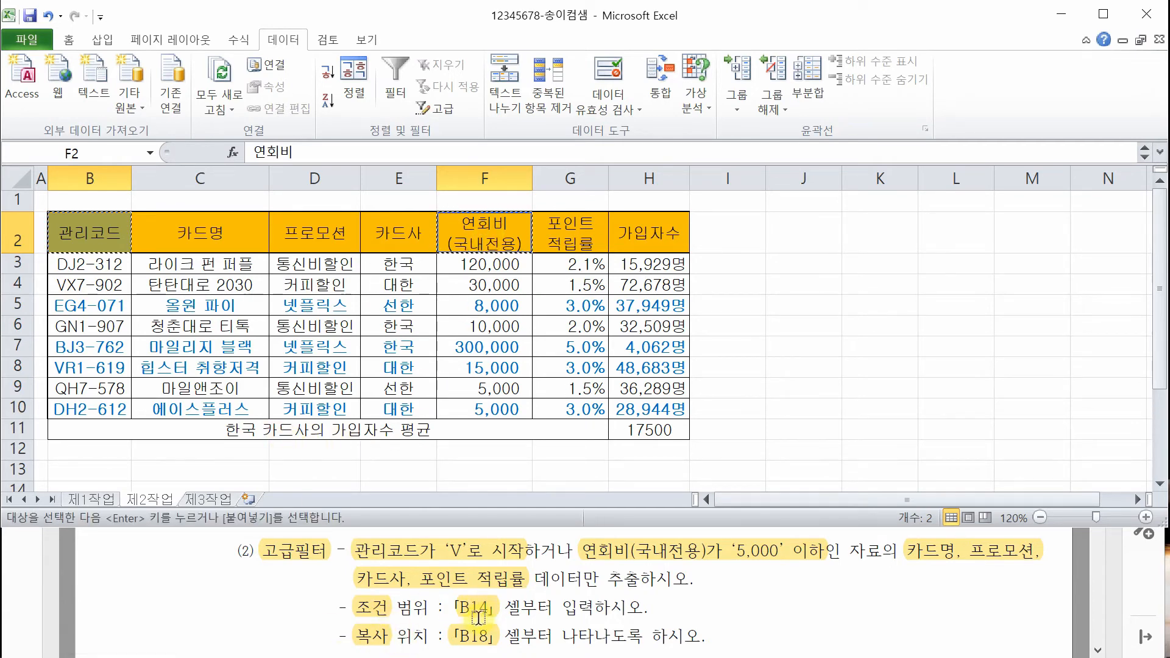
scroll(194, 362, "down", 1)
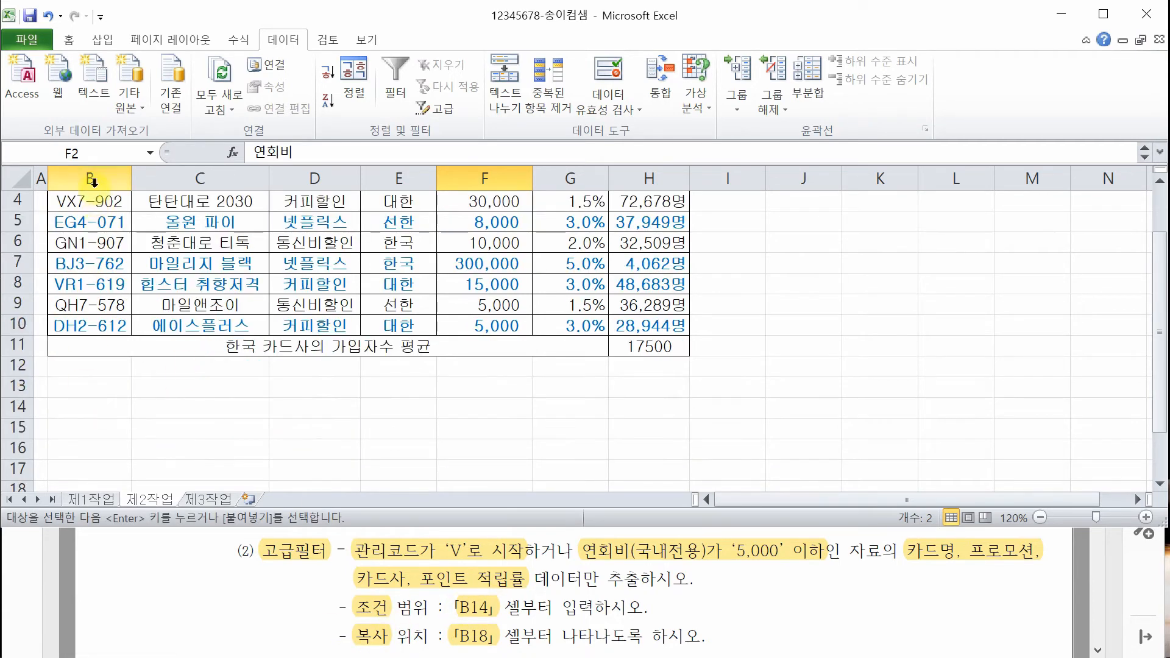
left_click(69, 408)
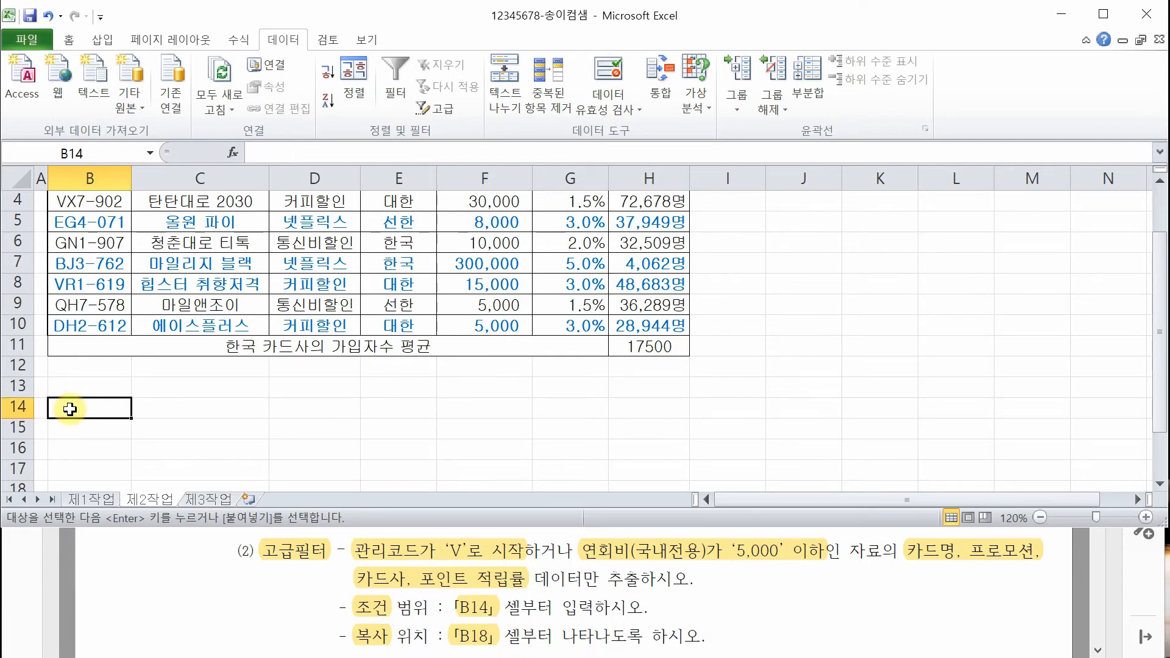
key("ctrl+v")
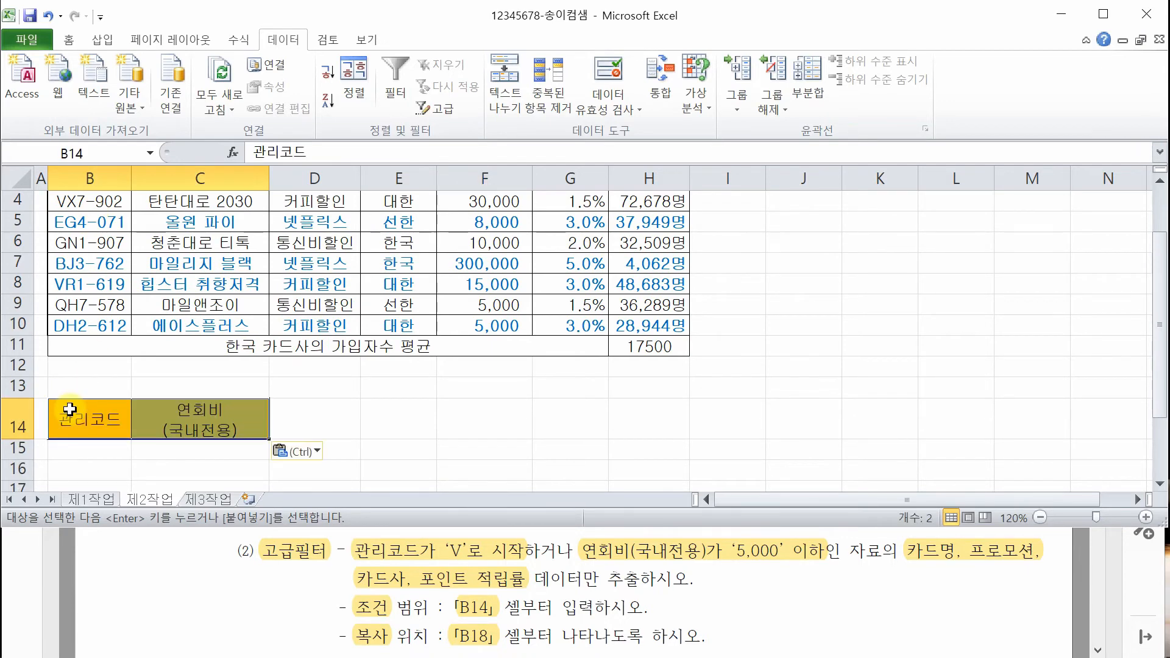
Switch to Acrobat Reader to view the keyboard picture in 키보드 이미지.pdf, reopen the exam PDF and return to the Excel workbook
left_click(251, 575)
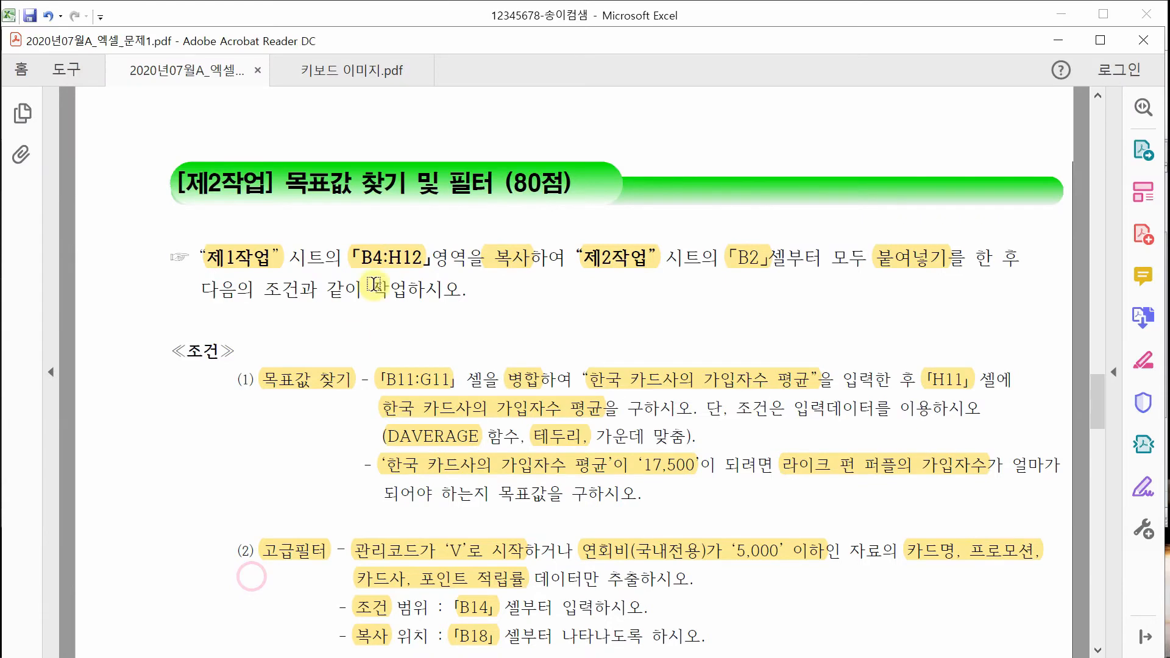
left_click(340, 69)
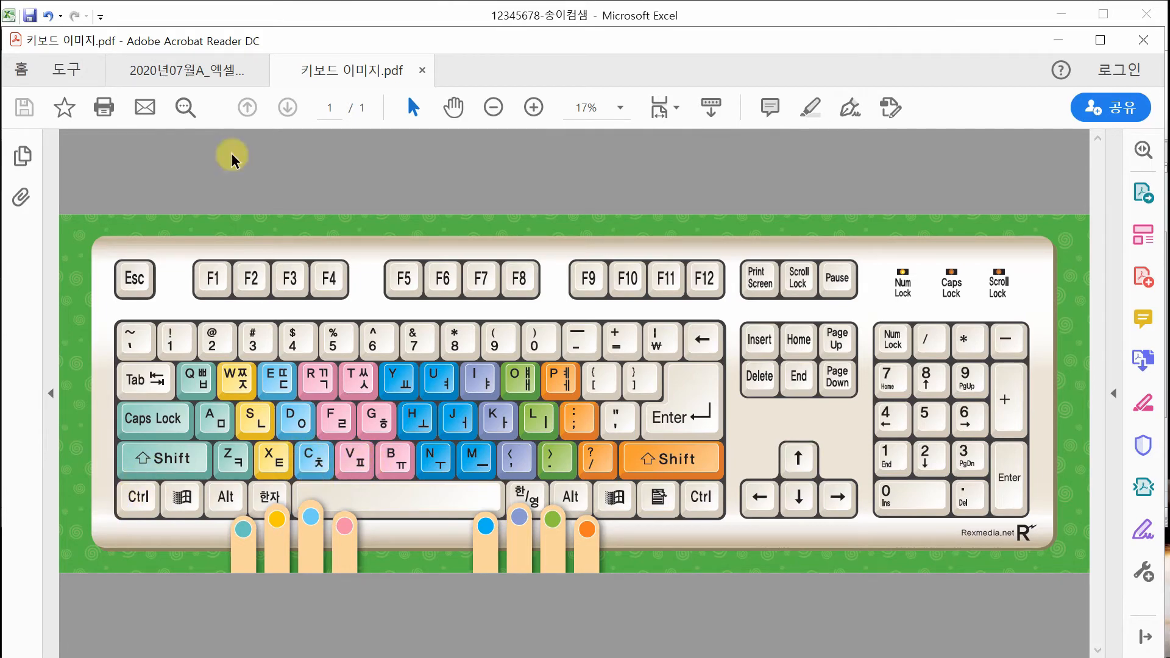
left_click(183, 68)
left_click(240, 17)
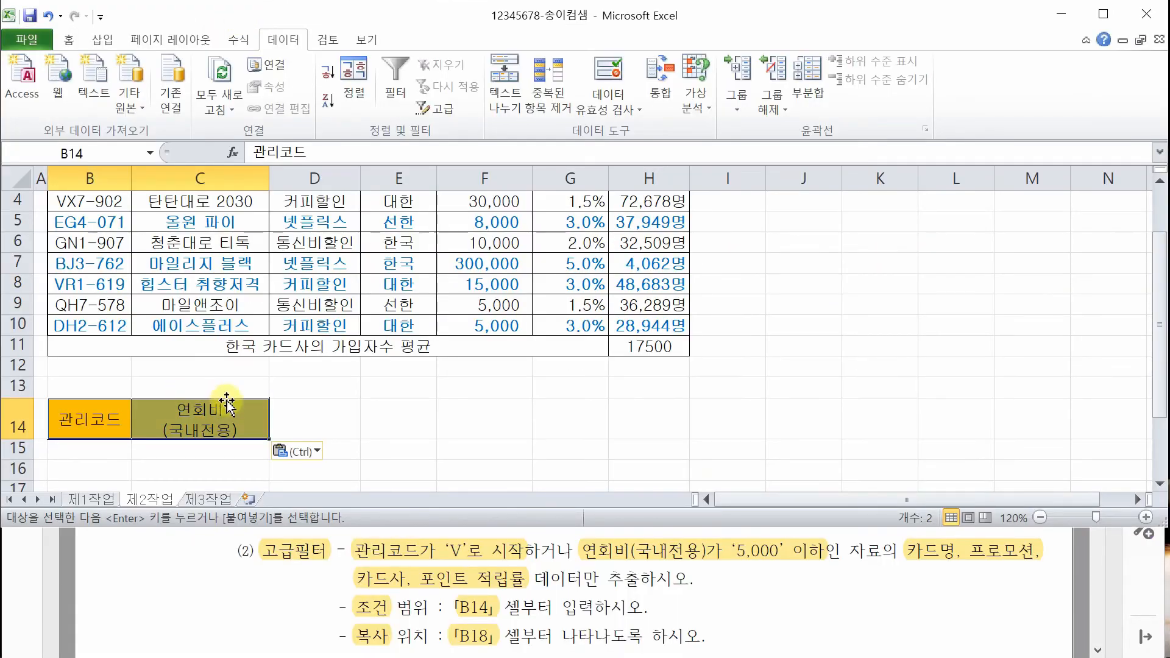
Enter the criterion V* under the 관리코드 heading in B15 to match codes starting with V
left_click(287, 419)
scroll(234, 427, "down", 1)
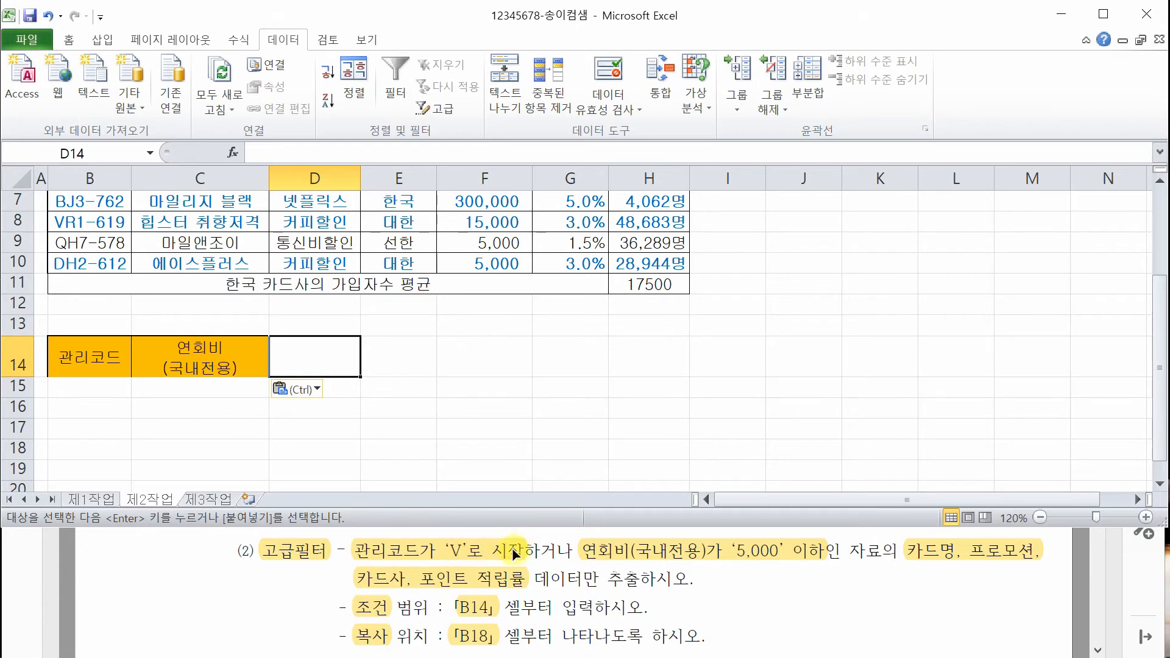
left_click(81, 362)
left_click(94, 386)
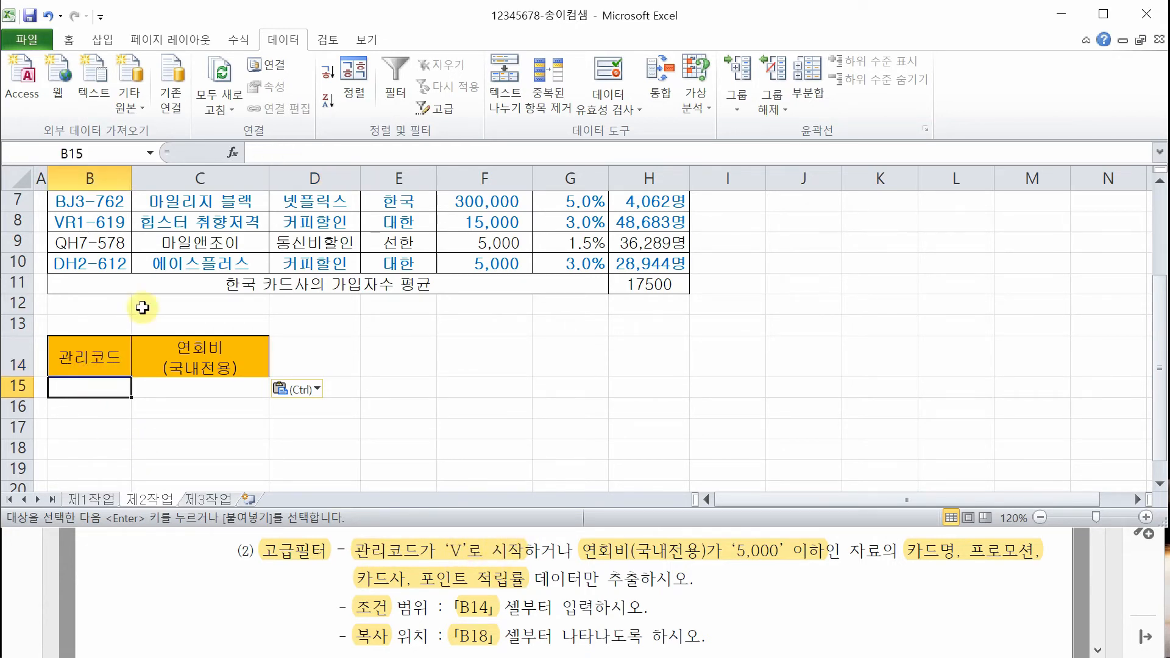
type("V")
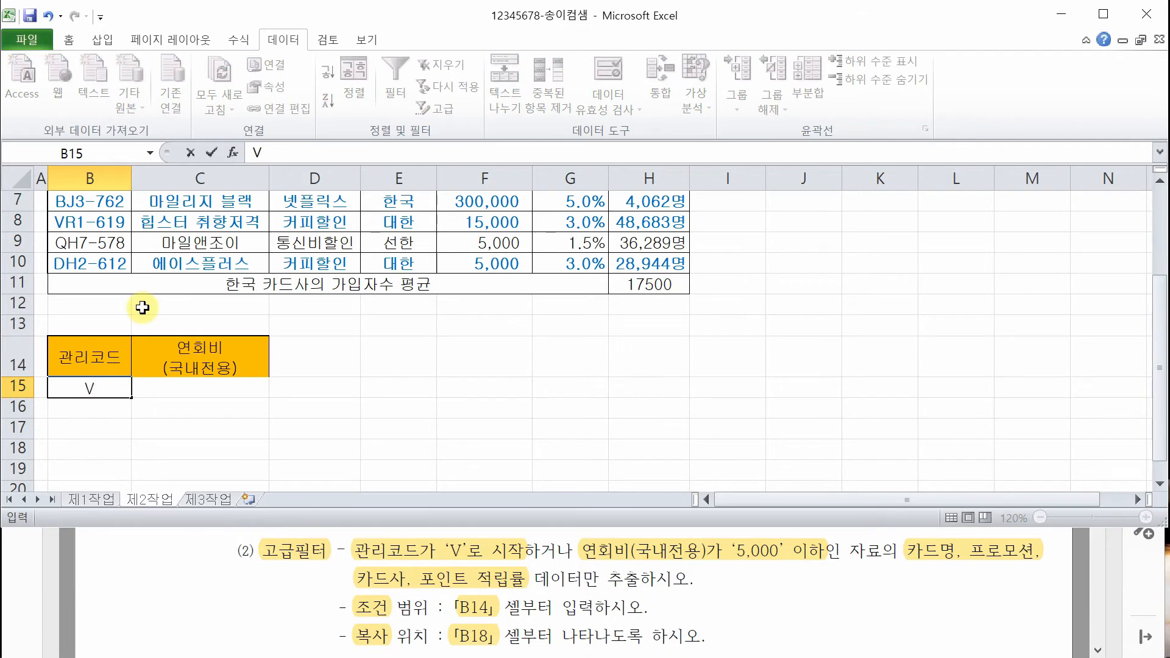
type("*")
key("Return")
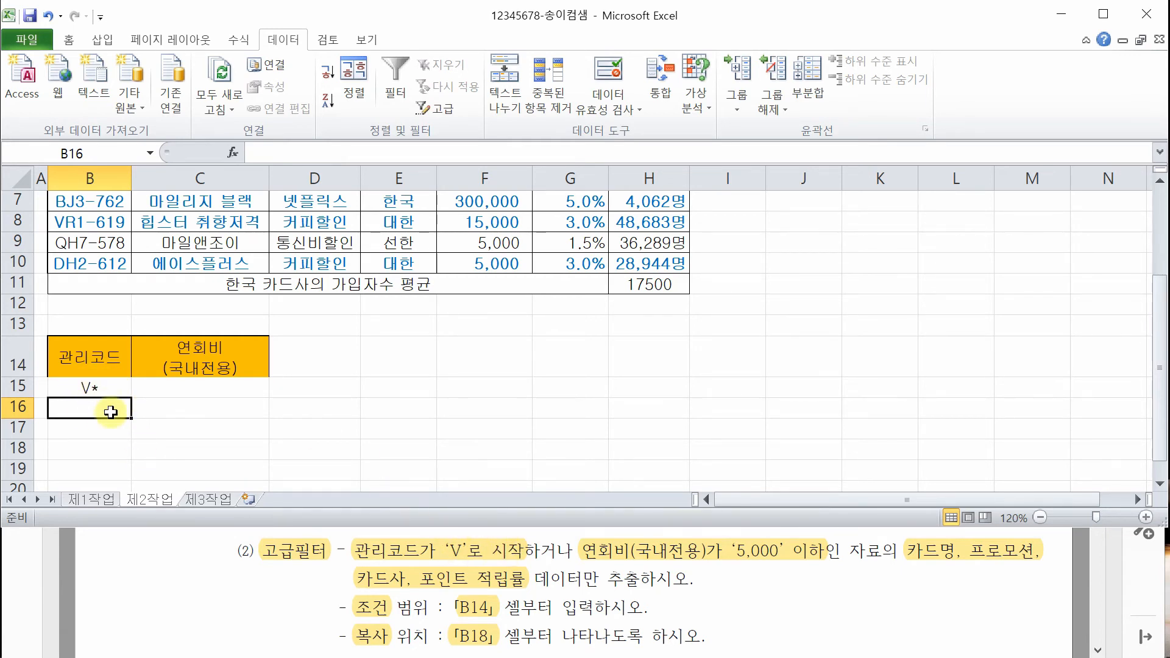
Enter the wildcard example *V in B16 and compare it with the criterion V* in B15
type("*")
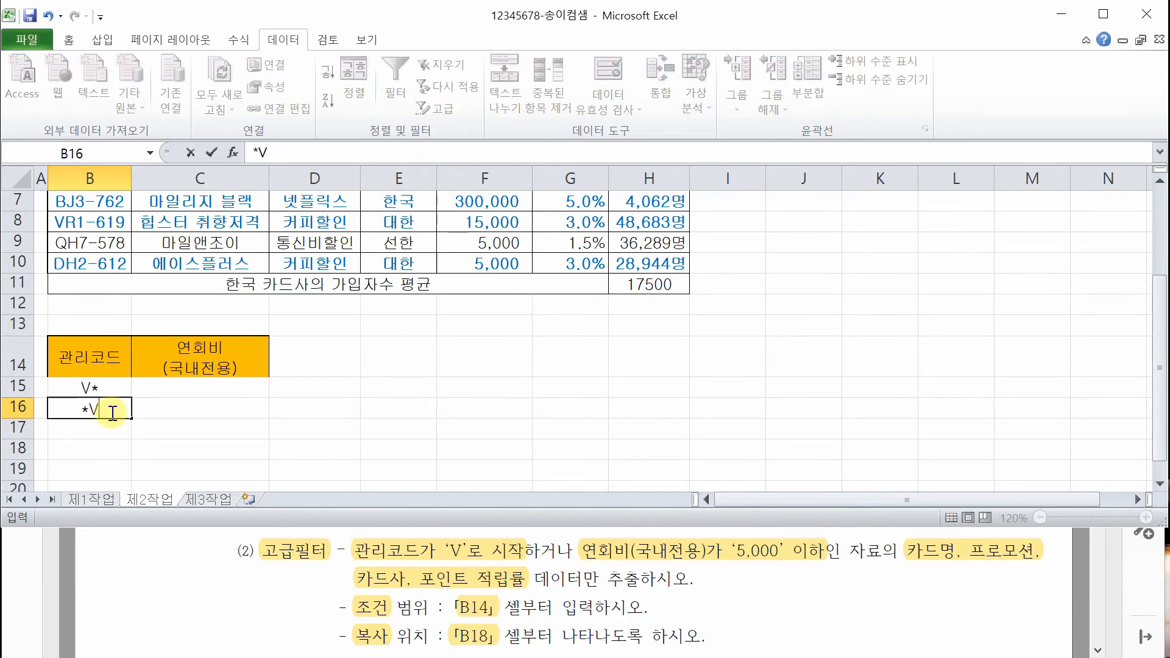
key("Return")
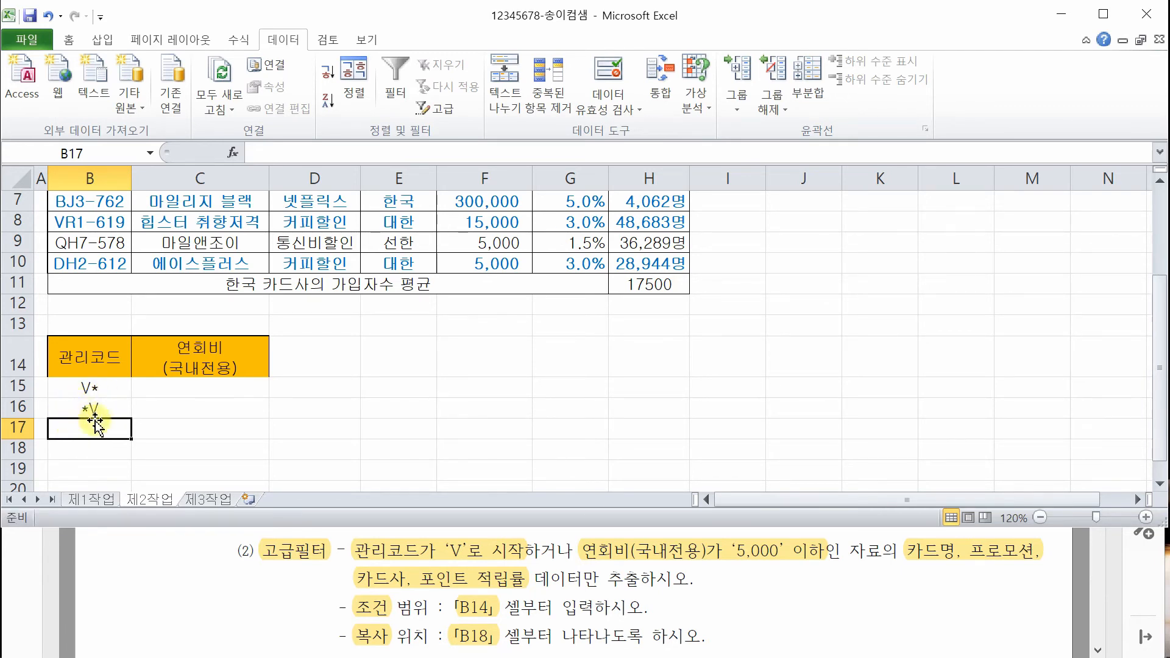
left_click(107, 388)
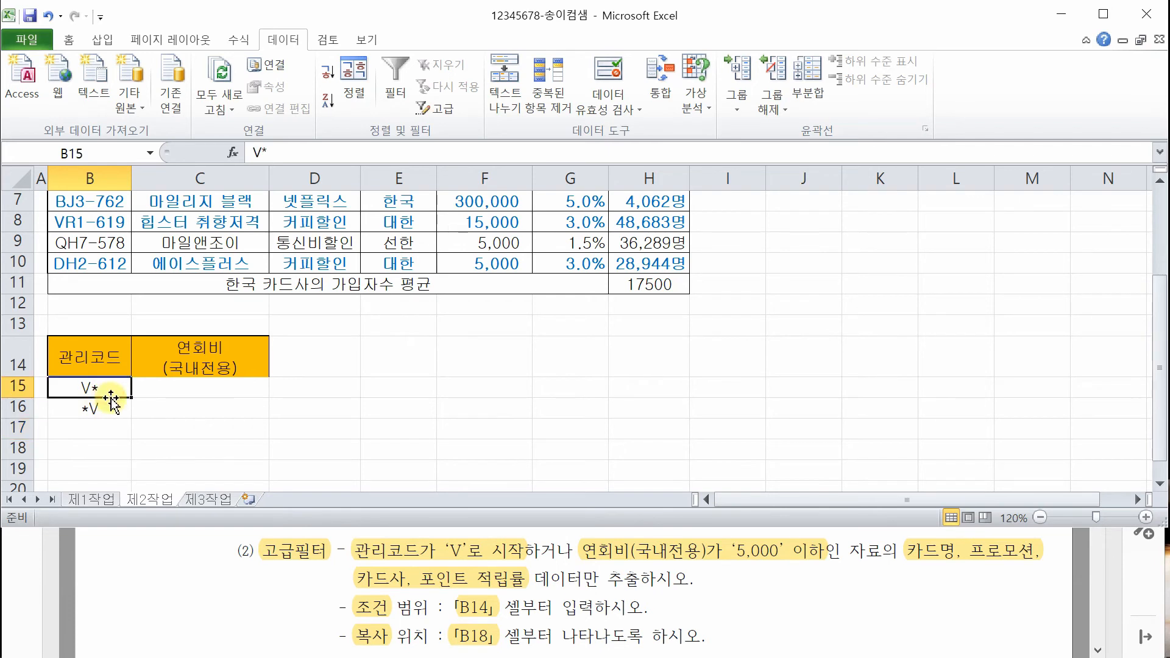
left_click(103, 412)
left_click(109, 433)
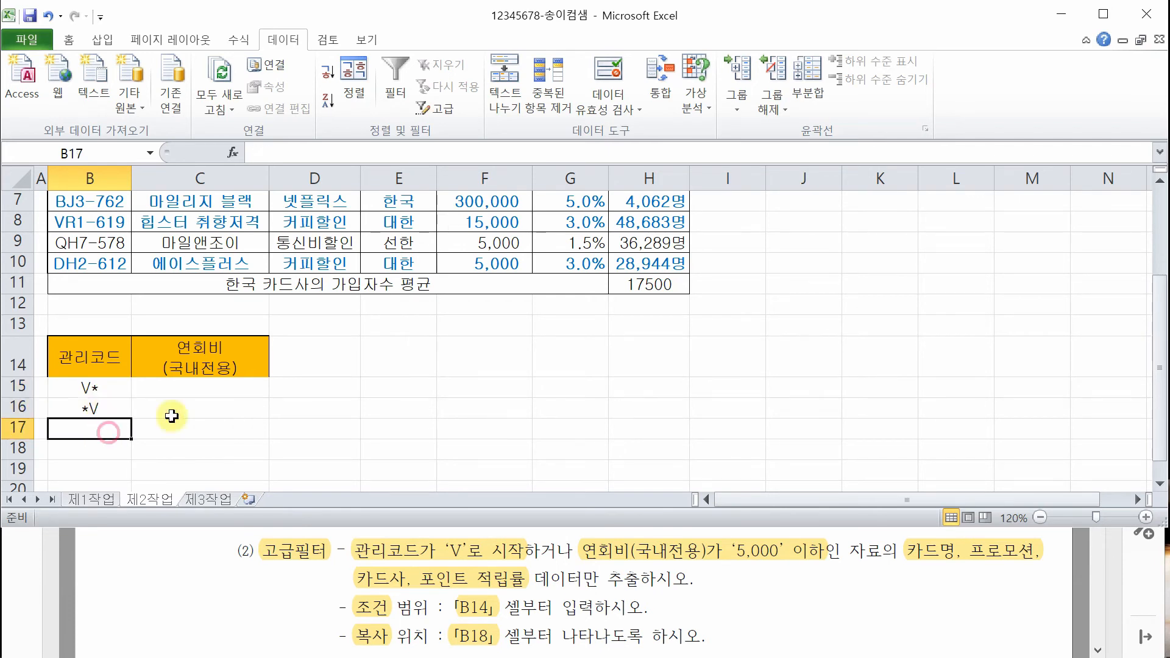
Enter the wildcard example *V* in B17
type("*")
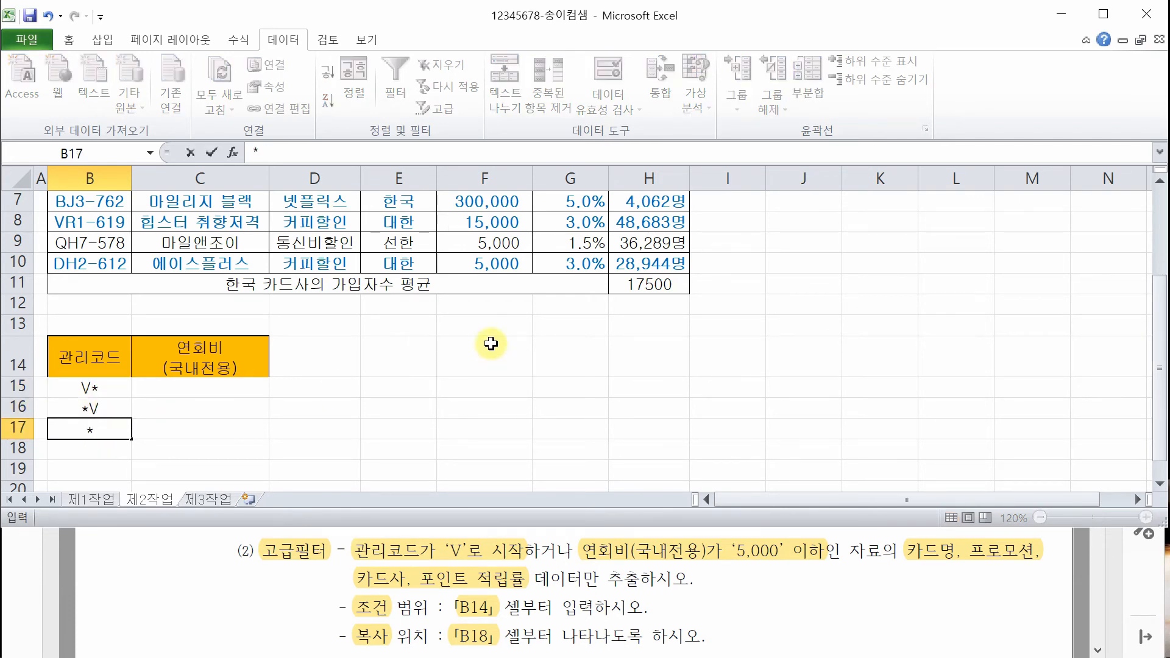
key("Return")
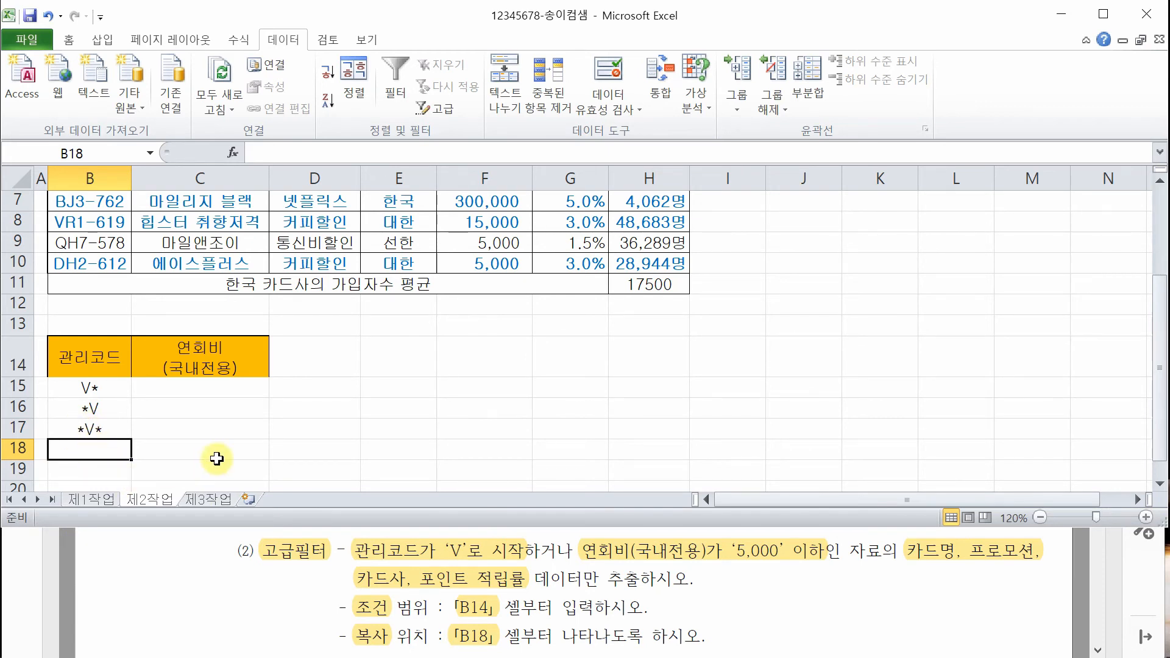
left_click(115, 430)
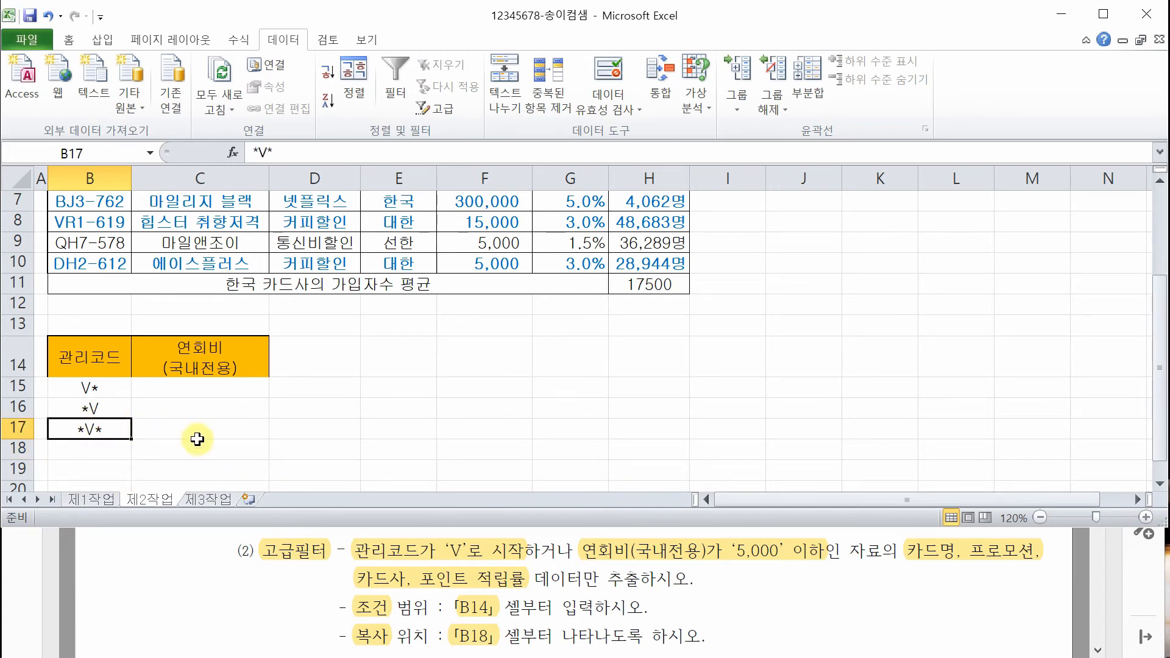
Clear the wildcard examples from B16:B17, leaving only the V* criterion in B15
left_click_drag(98, 407, 101, 439)
key("Delete")
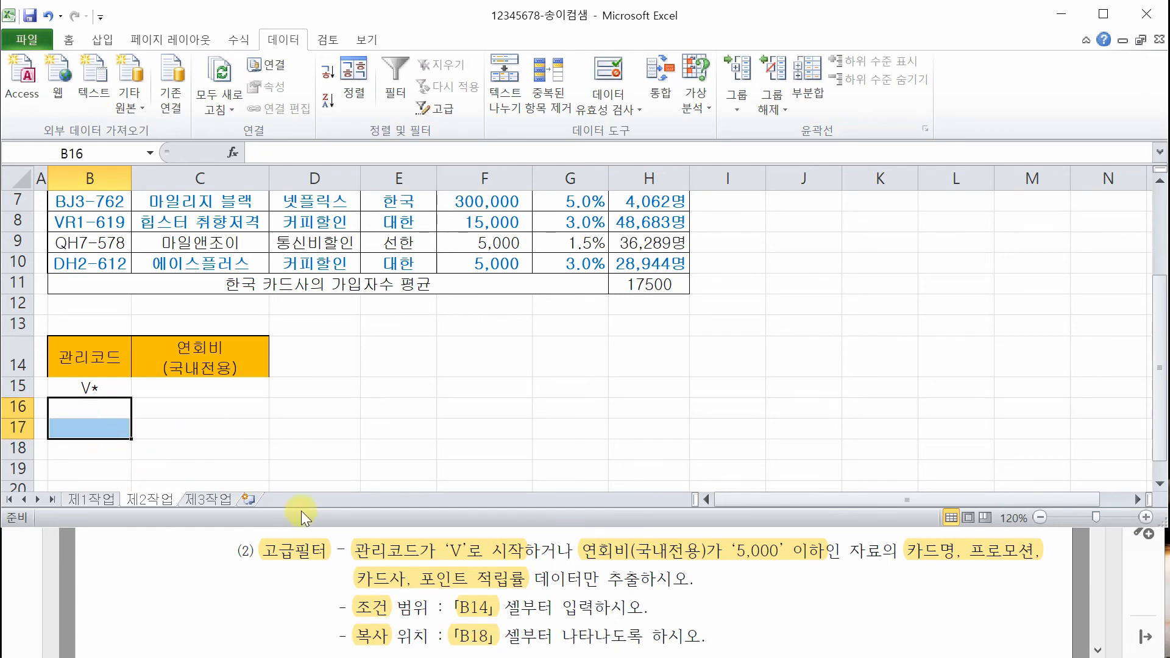
left_click(113, 388)
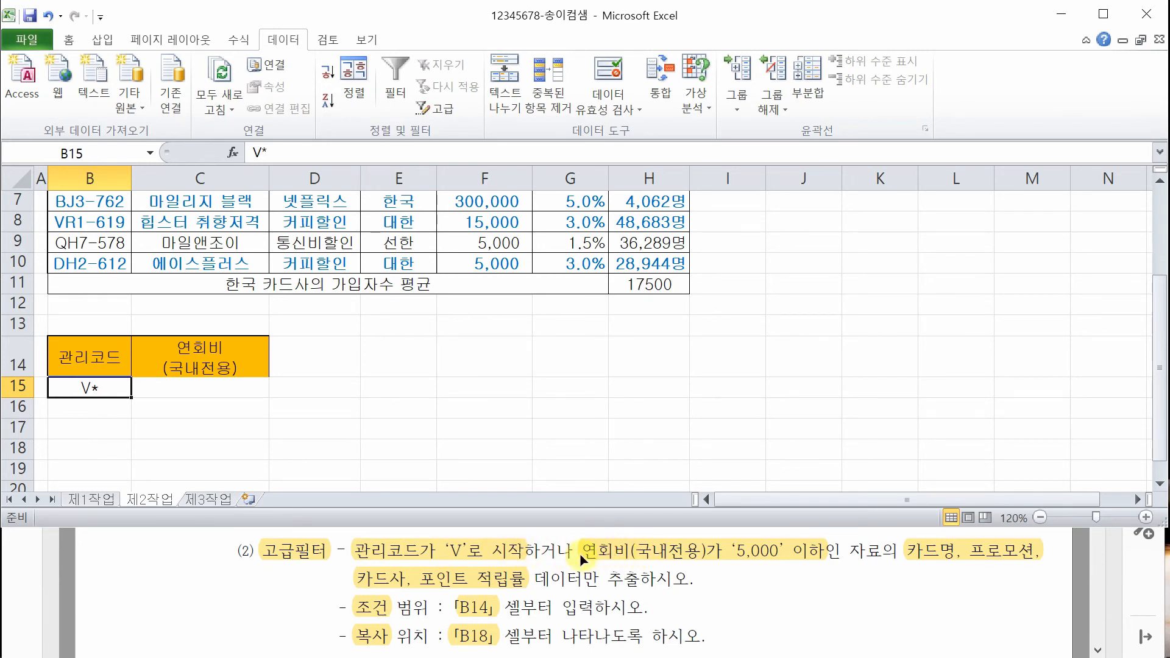
Enter the criterion <=5000 for 연회비(국내전용) in C16, one row below V*, to form an OR condition
left_click(182, 410)
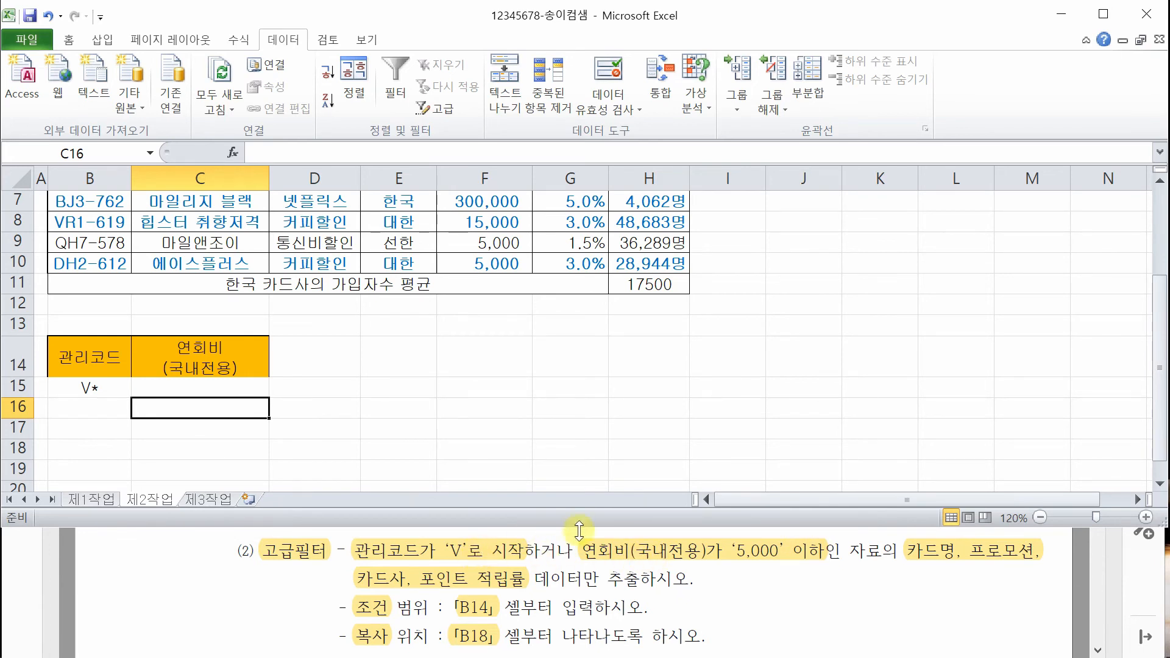
left_click(207, 390)
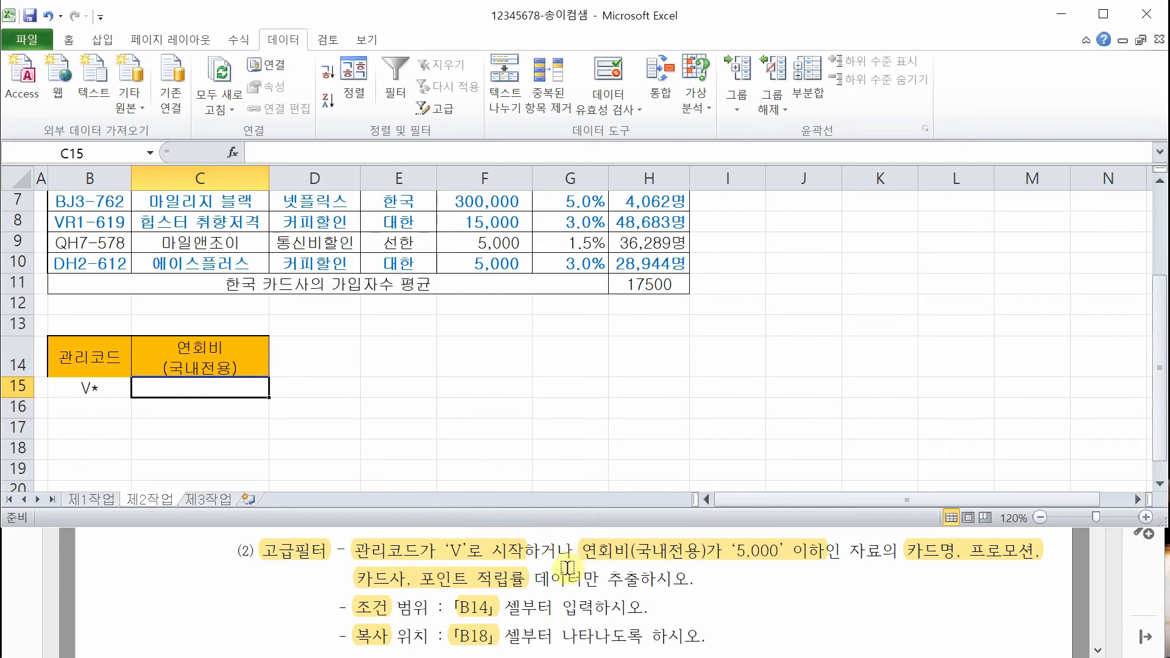
left_click(200, 408)
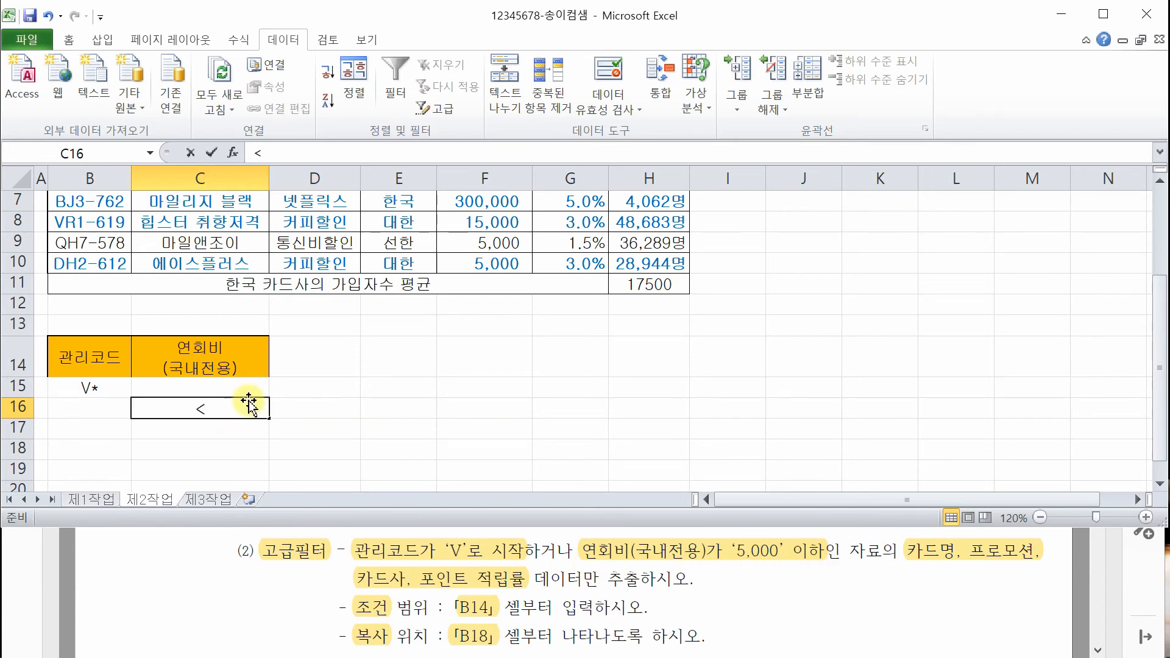
type("<=5000")
key("Return")
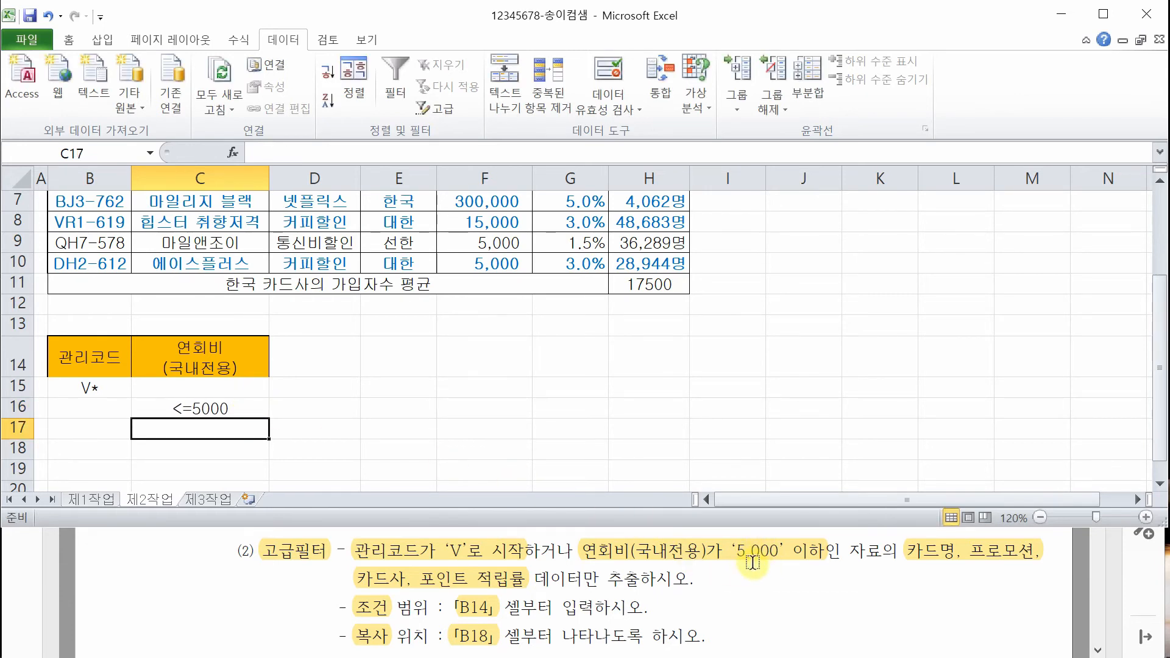
Examine how the headings in B14:C14 pair with the criteria in rows 15 and 16
left_click(338, 449)
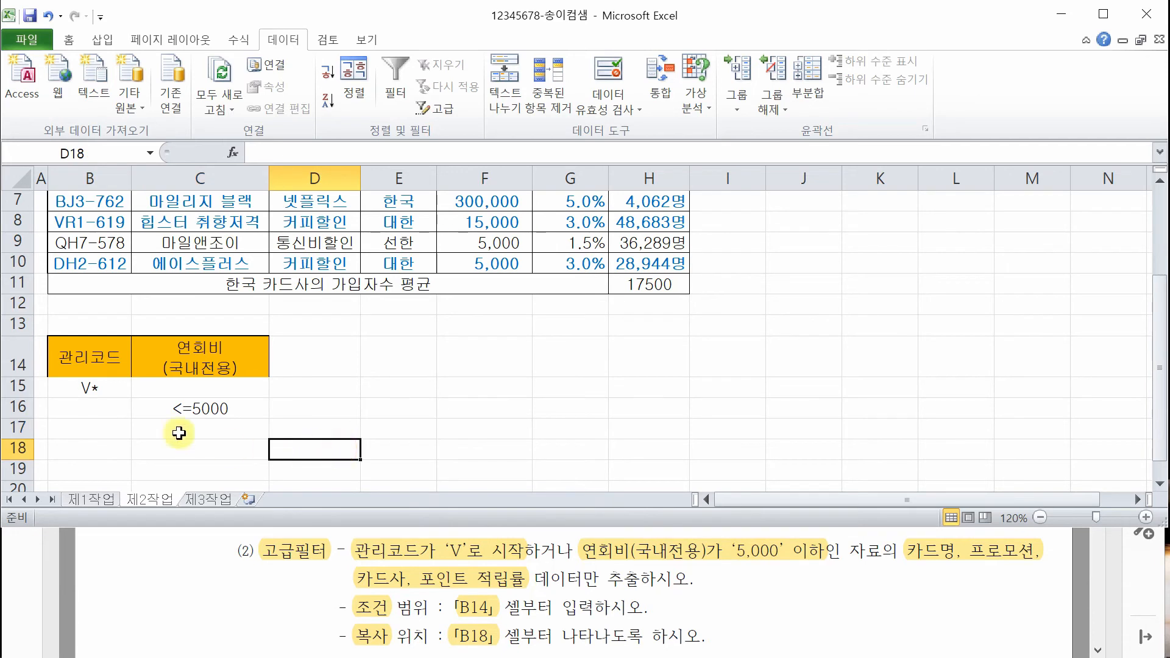
left_click_drag(91, 356, 185, 386)
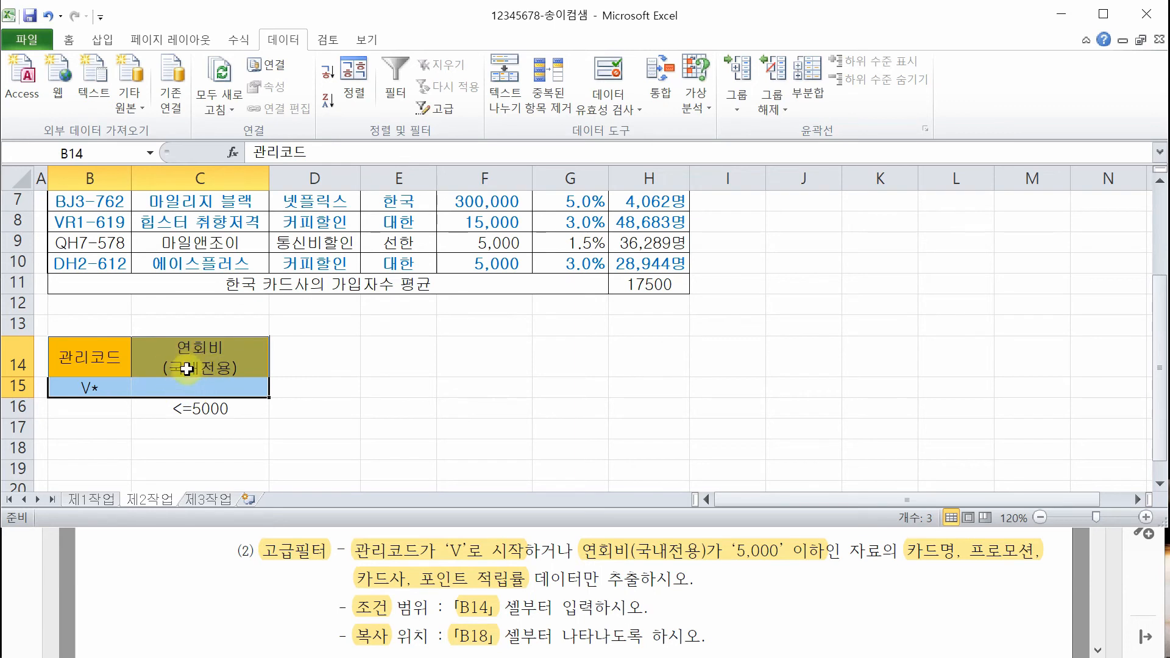
left_click_drag(94, 360, 161, 363)
left_click_drag(101, 409, 174, 414)
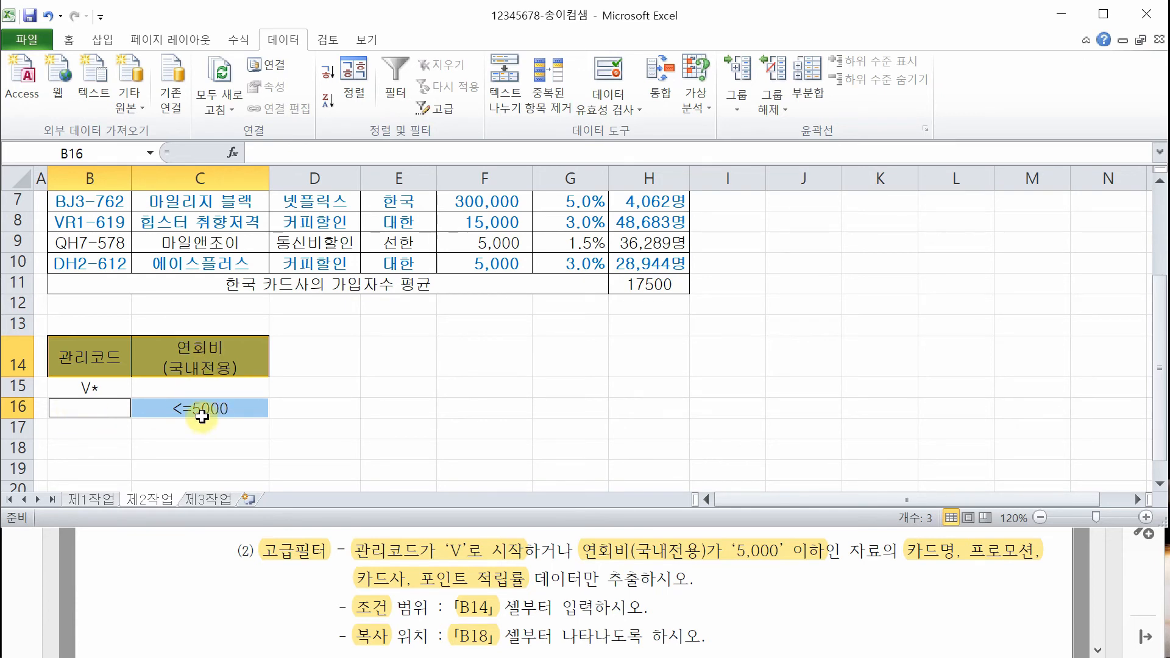
left_click(478, 369)
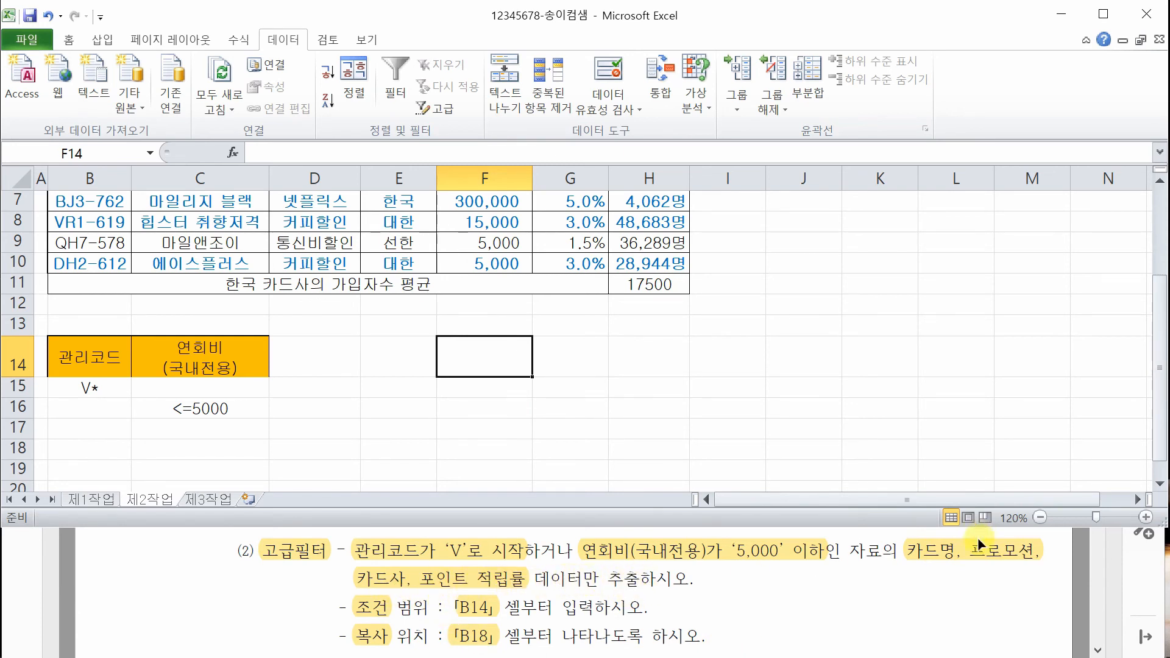
left_click(501, 419)
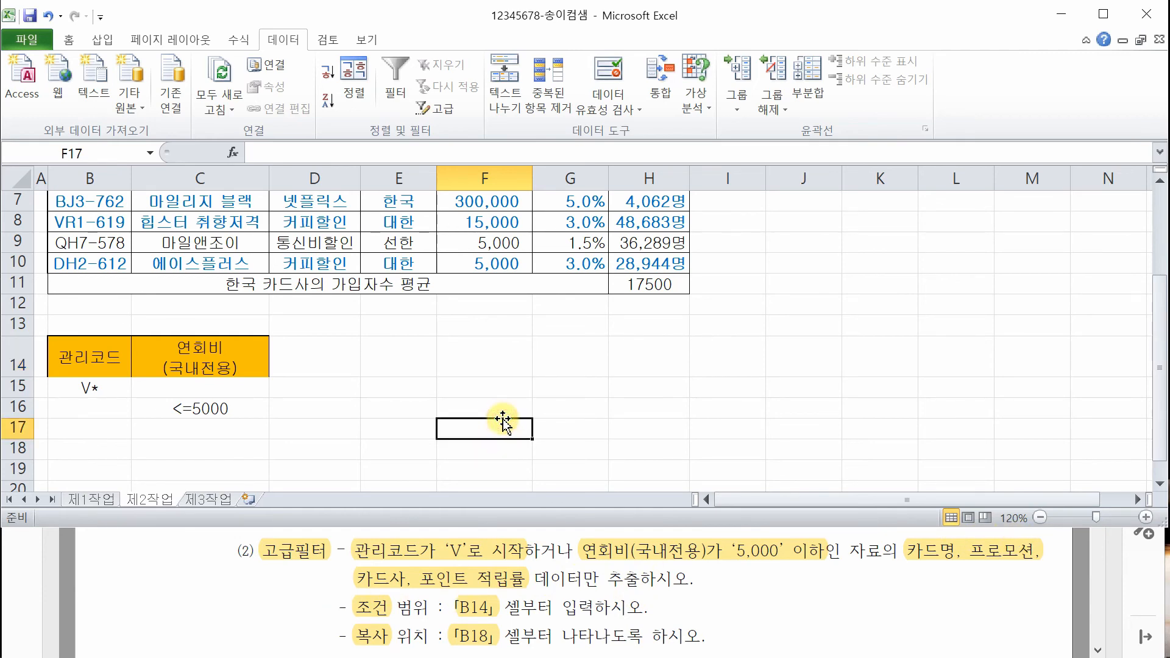
Copy the 카드명, 프로모션, 카드사 and 포인트 적립률 headings from row 2 to the output area starting at B18
scroll(502, 420, "up", 2)
left_click(204, 239)
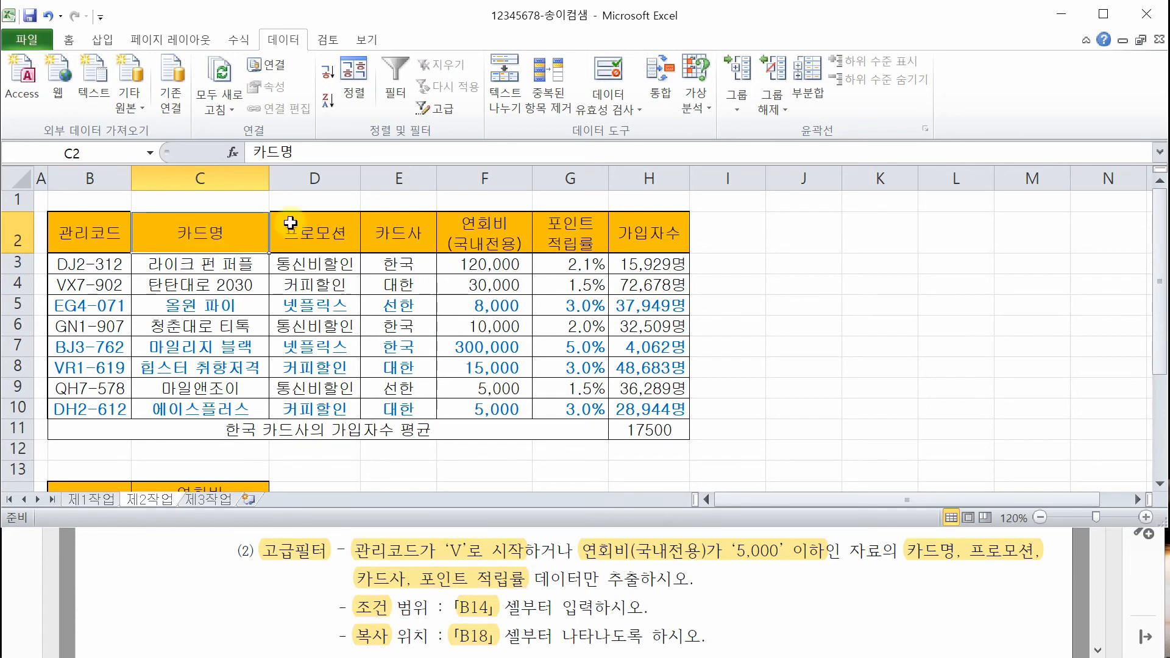
left_click(316, 238, "ctrl")
left_click(395, 233, "ctrl")
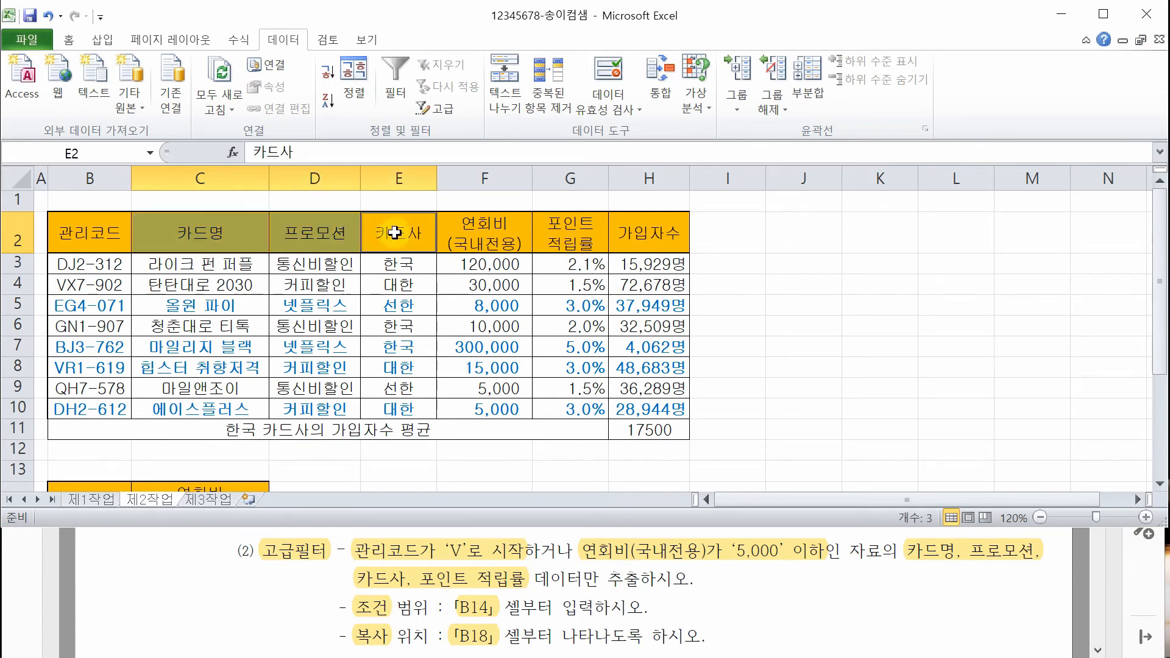
left_click(566, 239, "ctrl")
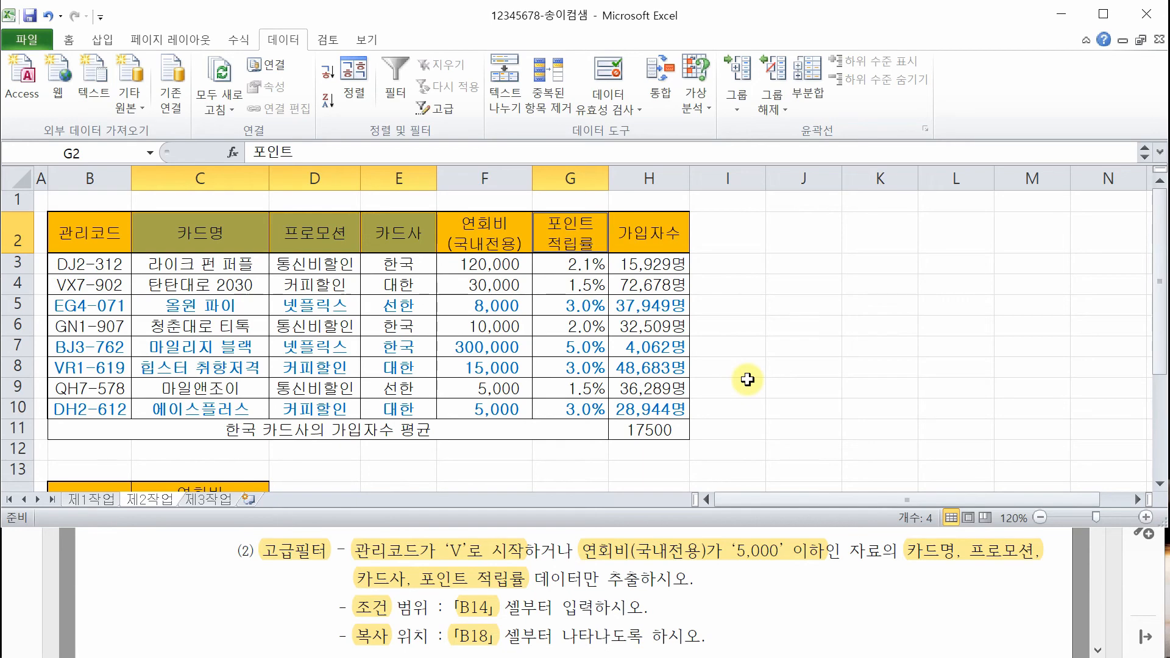
key("ctrl+c")
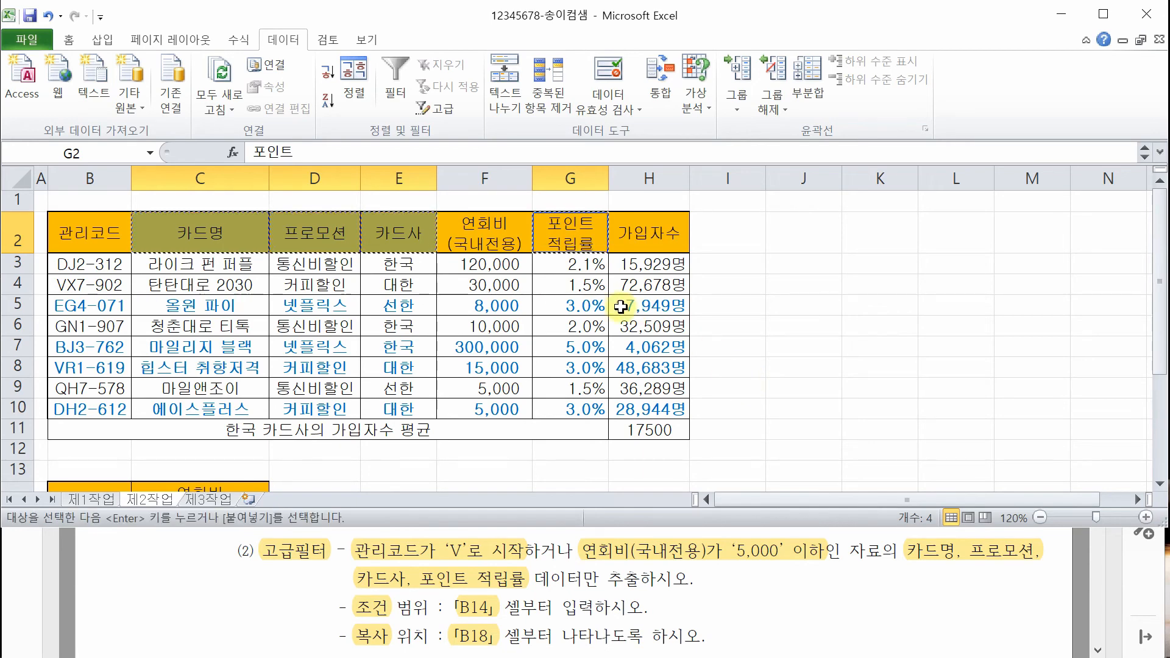
scroll(608, 306, "down", 3)
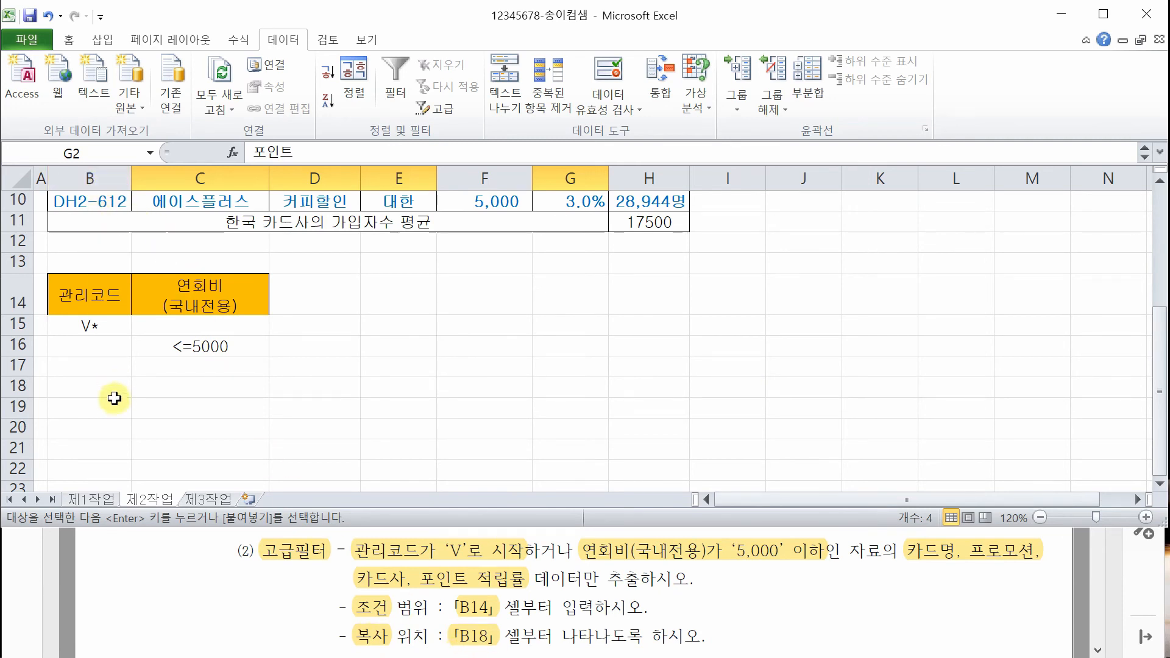
left_click(86, 383)
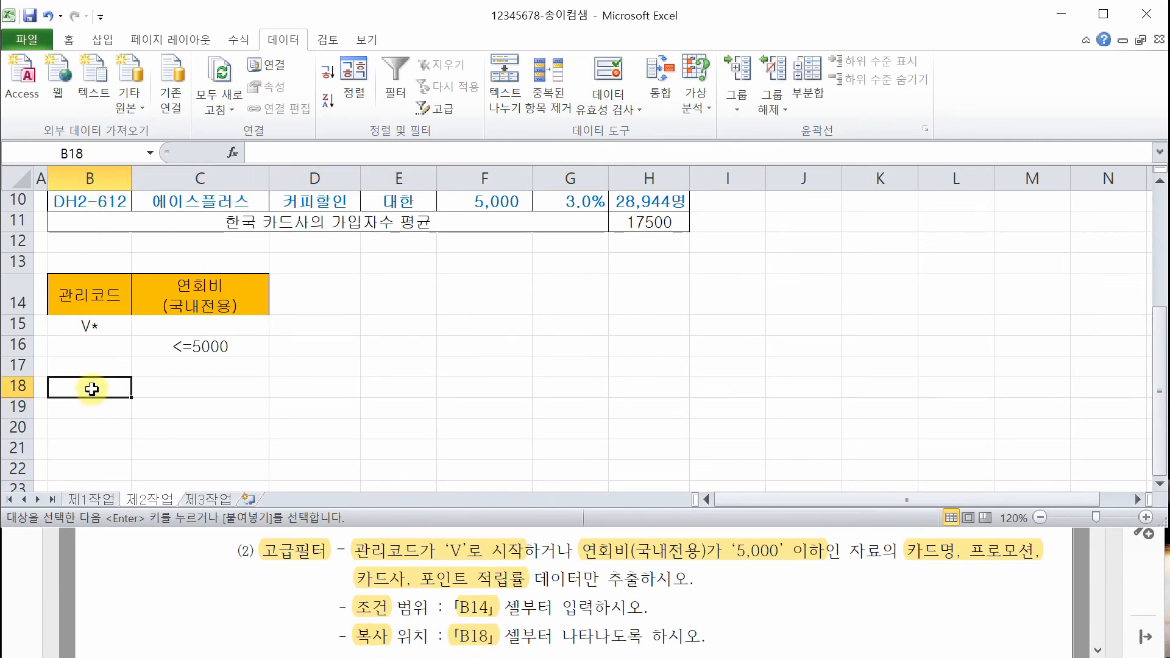
key("ctrl+v")
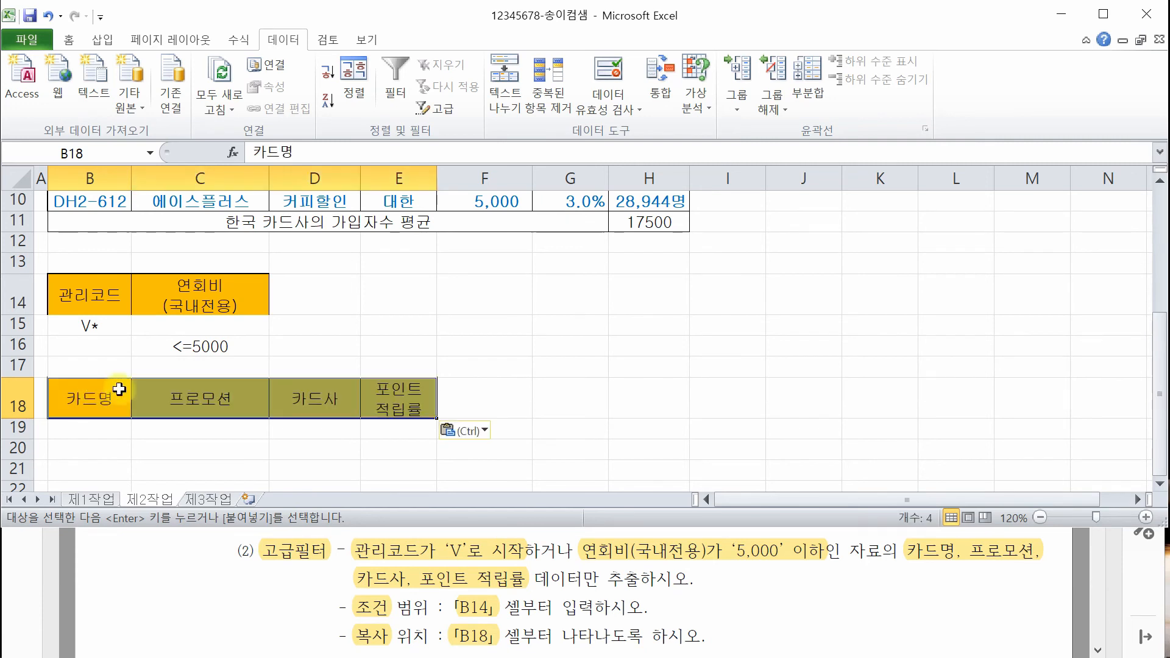
left_click(519, 385)
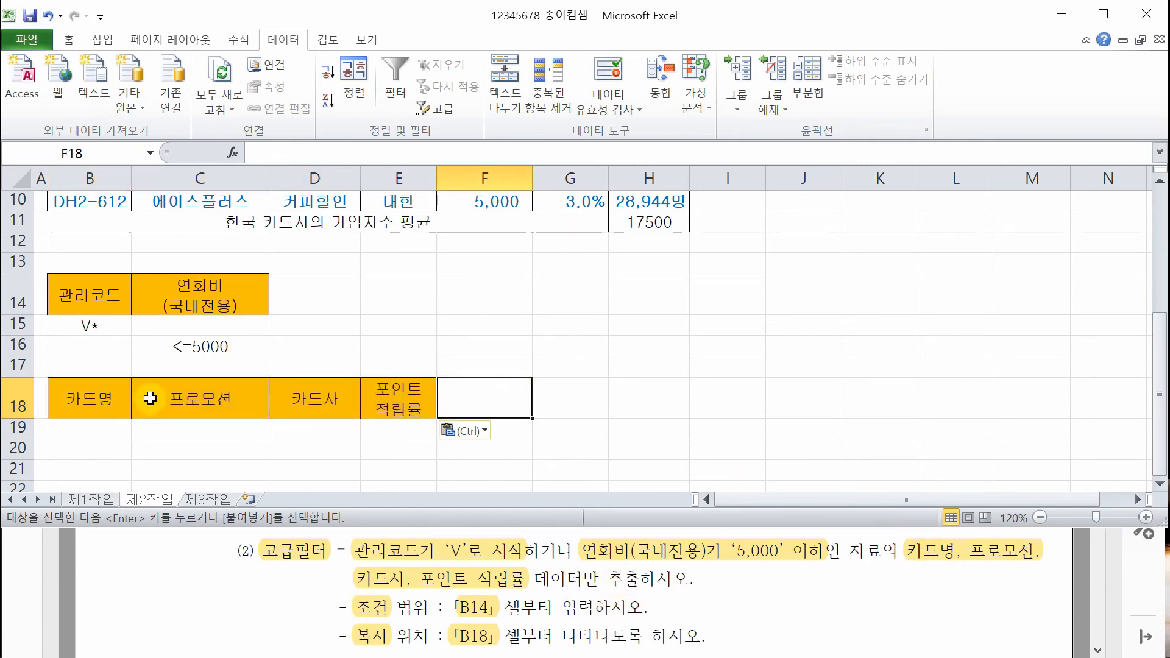
left_click(654, 364)
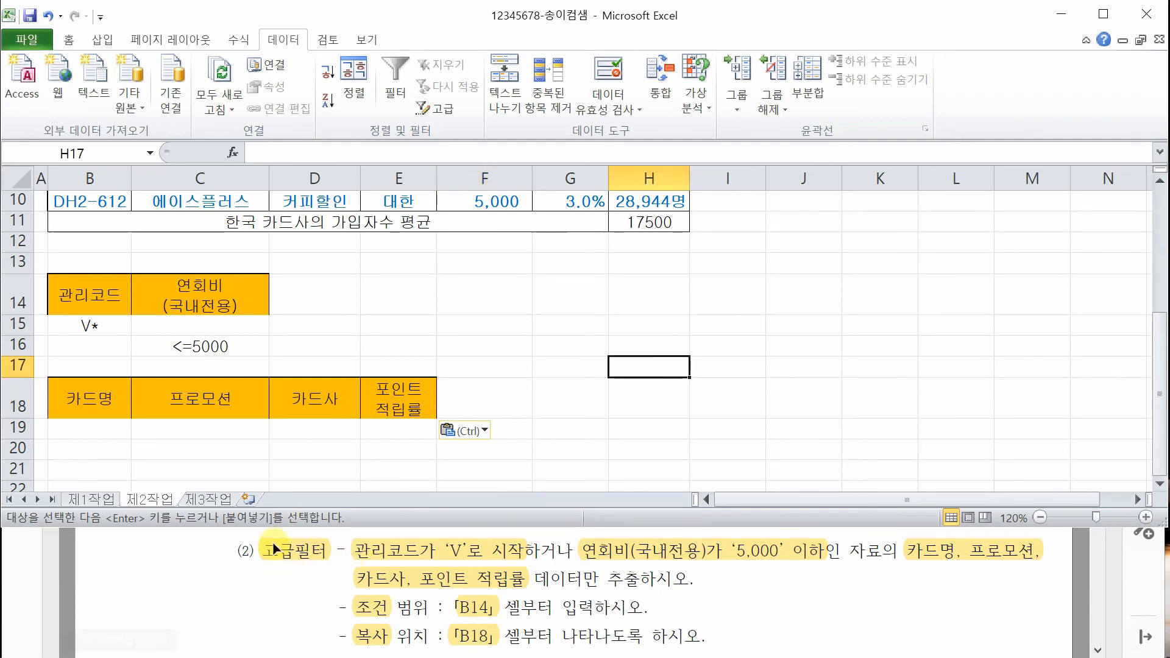
Start an advanced filter on the list range B2:H10 with the result option 다른 장소에 복사
left_click(419, 326)
scroll(427, 326, "up", 3)
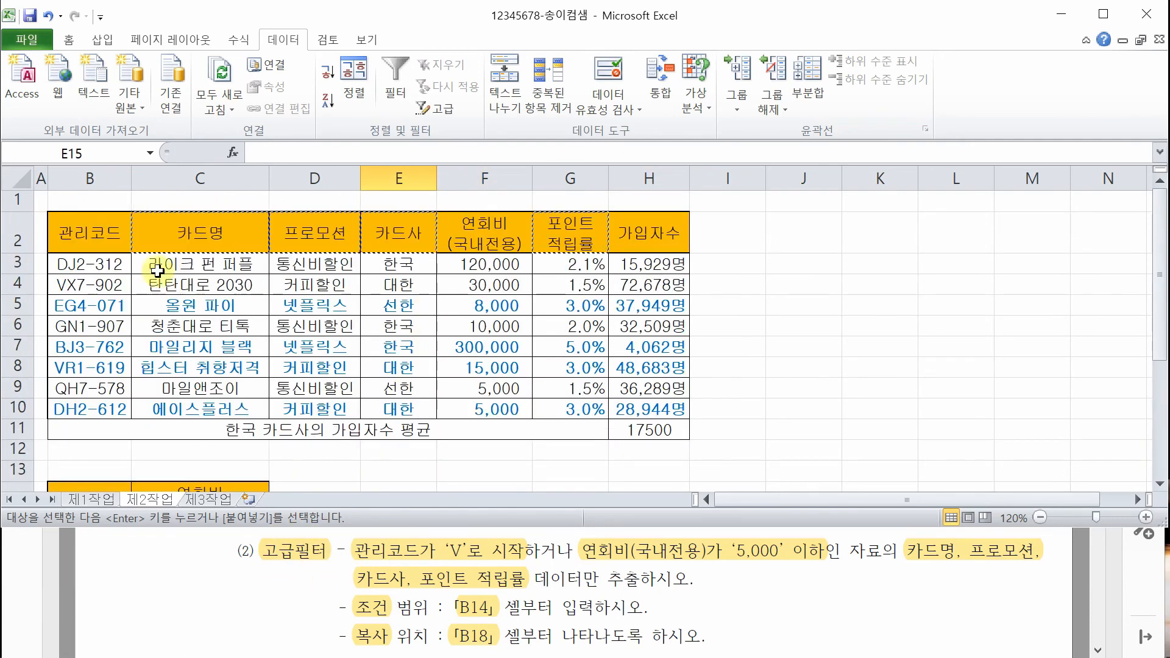
mouse_move(75, 232)
left_mouse_down()
mouse_move(612, 218)
mouse_move(661, 304)
mouse_move(664, 429)
mouse_move(671, 408)
left_mouse_up()
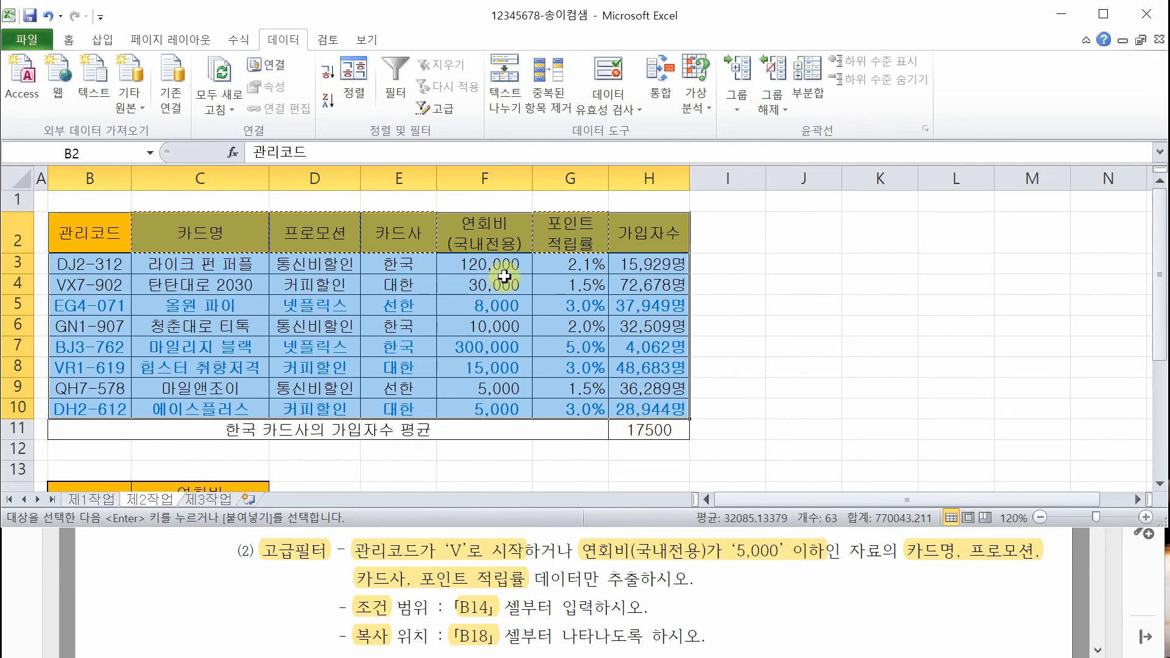
left_click(436, 105)
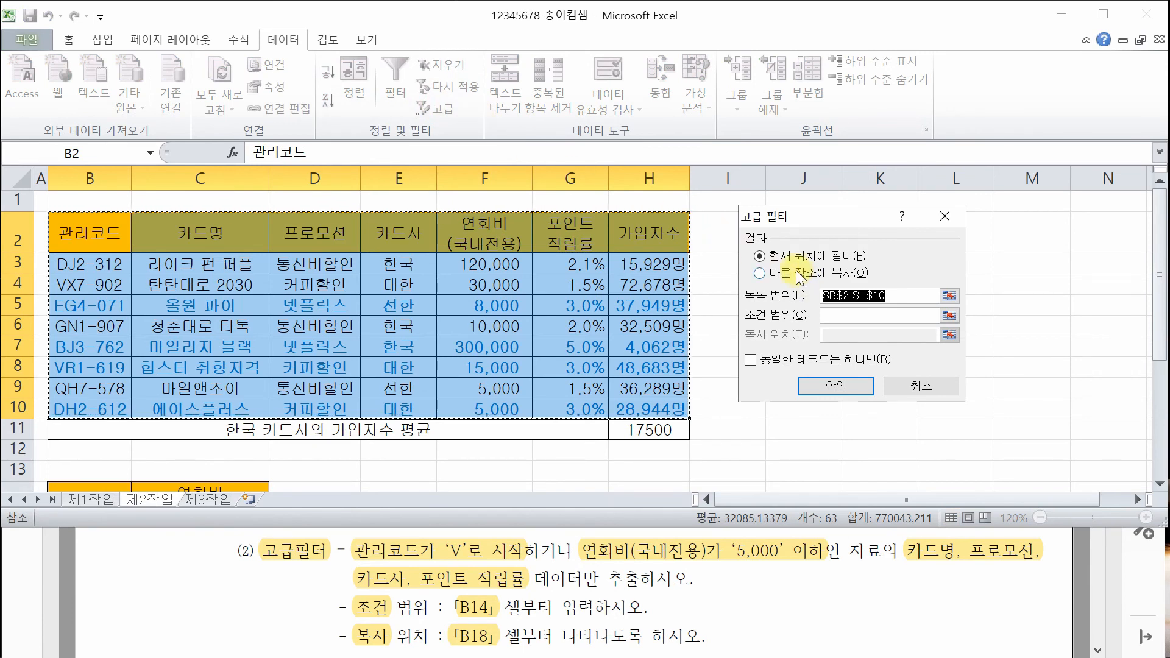
left_click(793, 274)
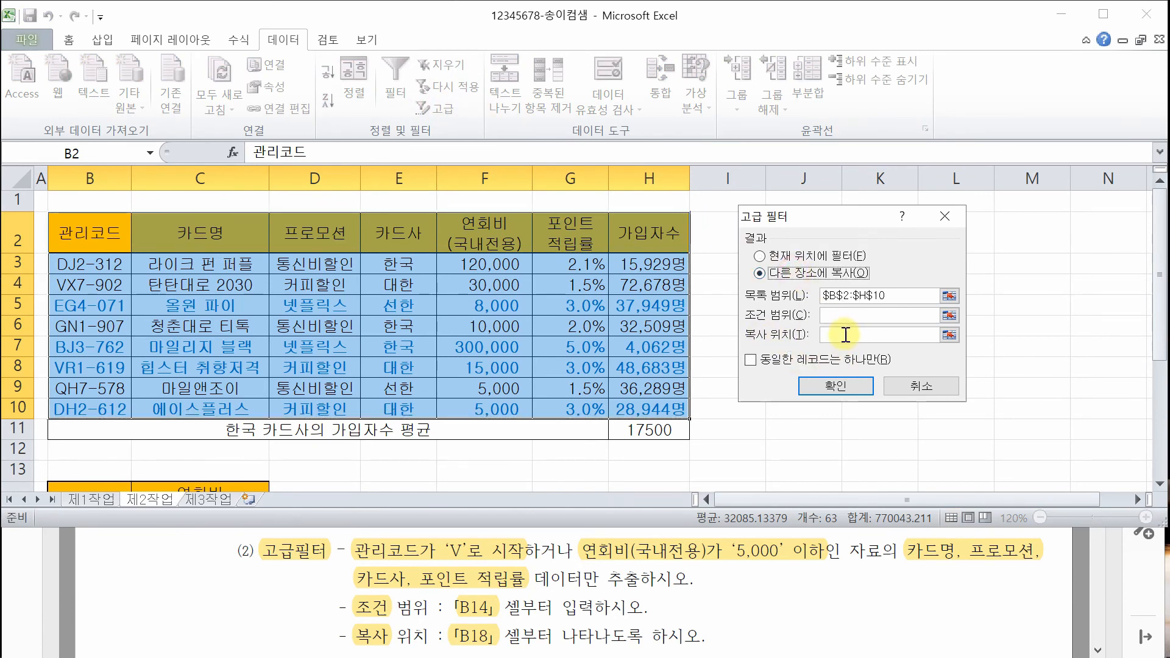
left_click(803, 259)
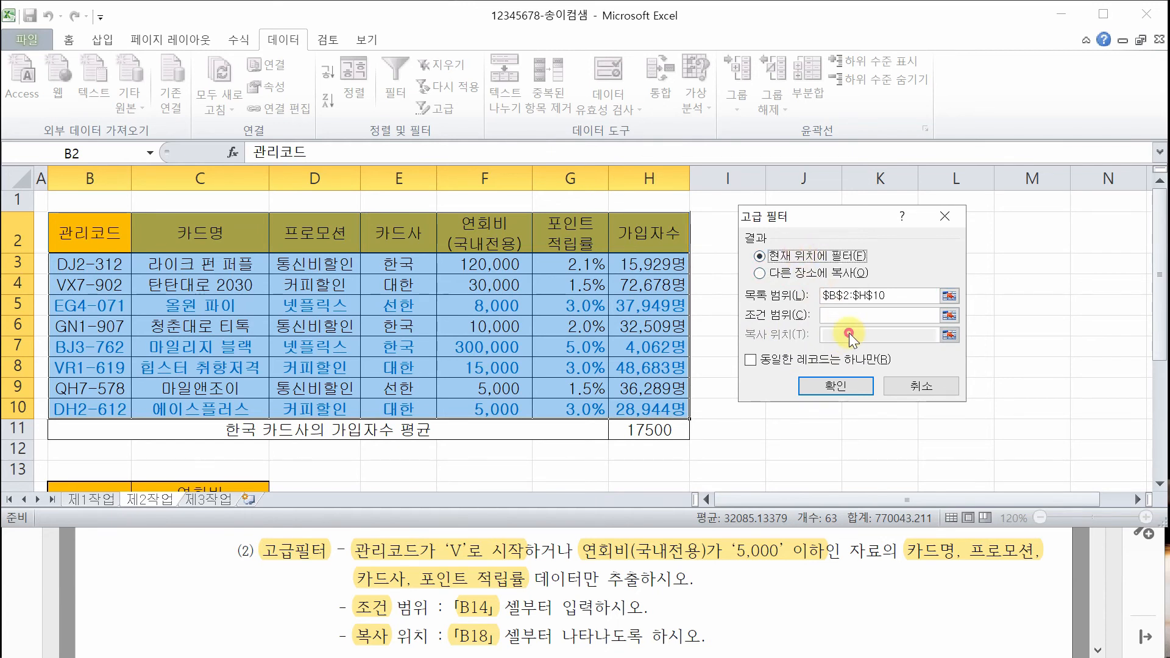
left_click(790, 277)
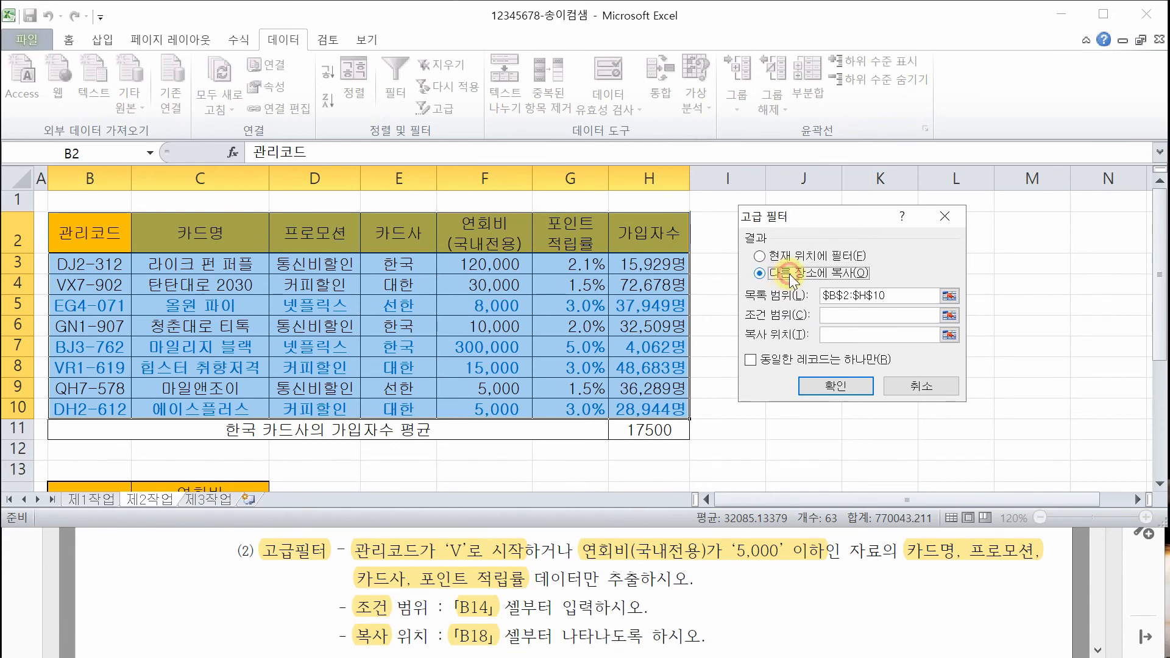
left_click(831, 295)
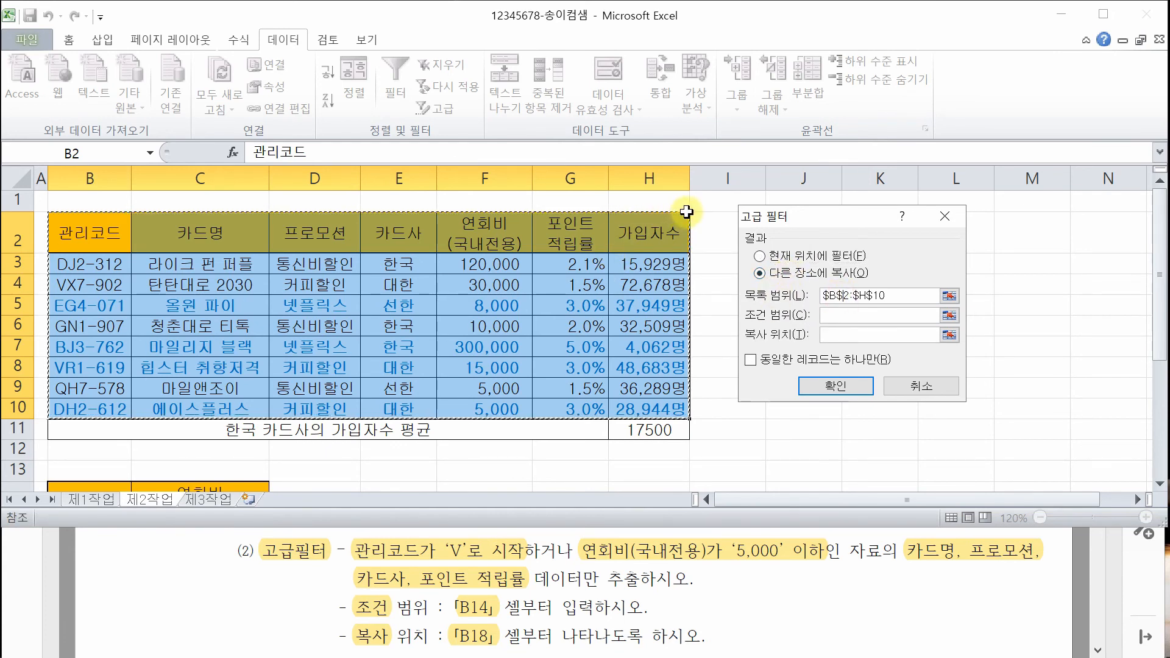
Set the advanced filter's criteria range to B14:C16 and its copy destination to B18:E18, and run it
left_click(831, 315)
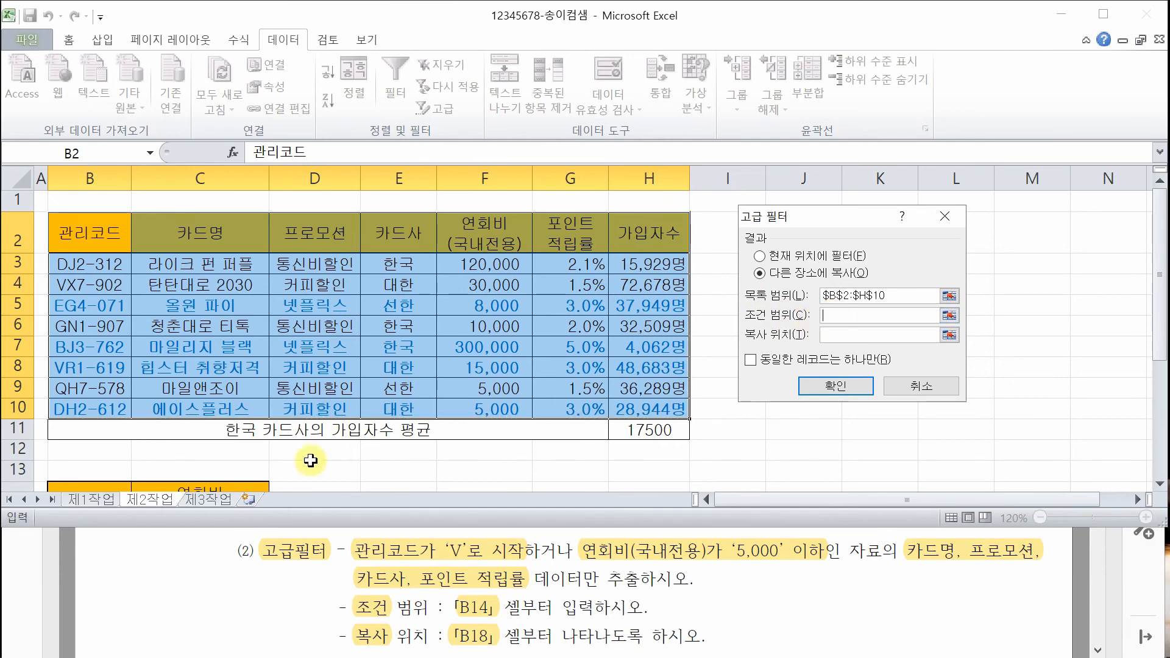
scroll(289, 447, "down", 1)
scroll(289, 447, "down", 1)
left_click_drag(108, 358, 206, 403)
left_click(825, 335)
scroll(313, 360, "down", 2)
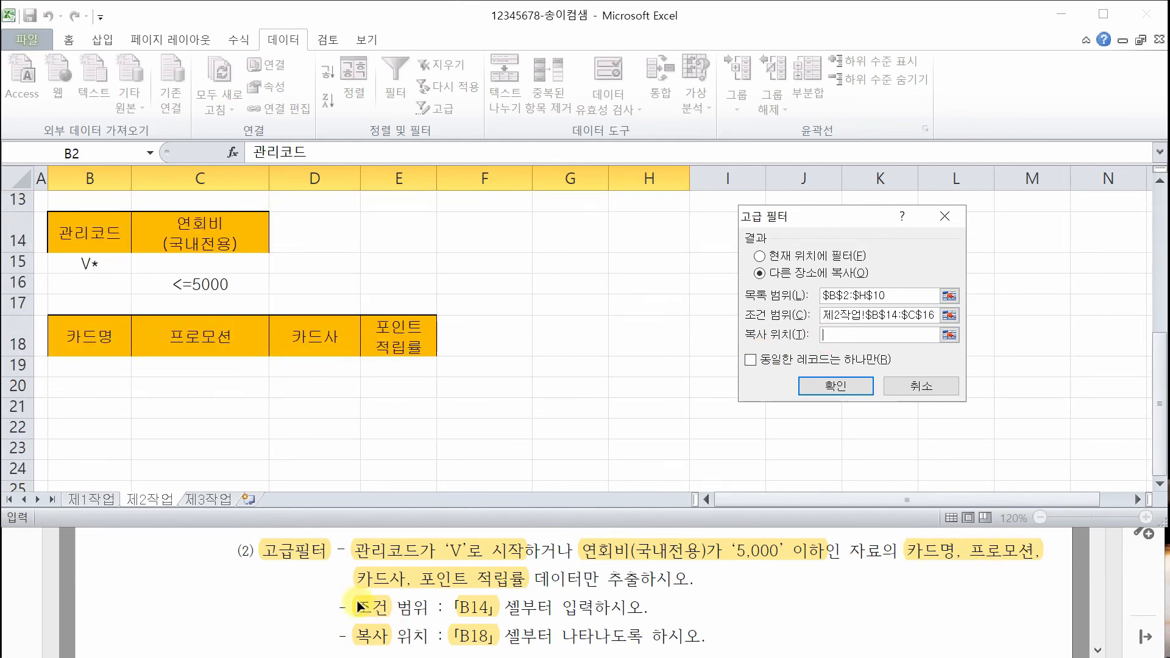
left_click_drag(73, 334, 421, 342)
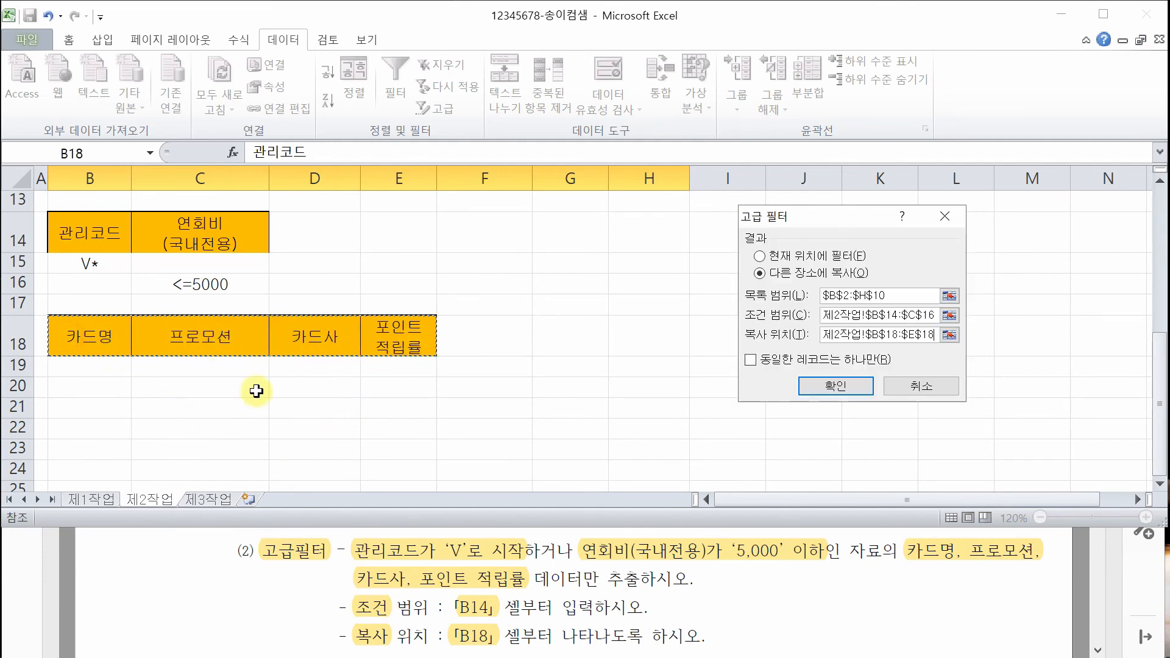
left_click(832, 388)
left_click(850, 384)
Auto-fit column B to show the full card names in the filter output, and minimize the ribbon
scroll(853, 371, "down", 4)
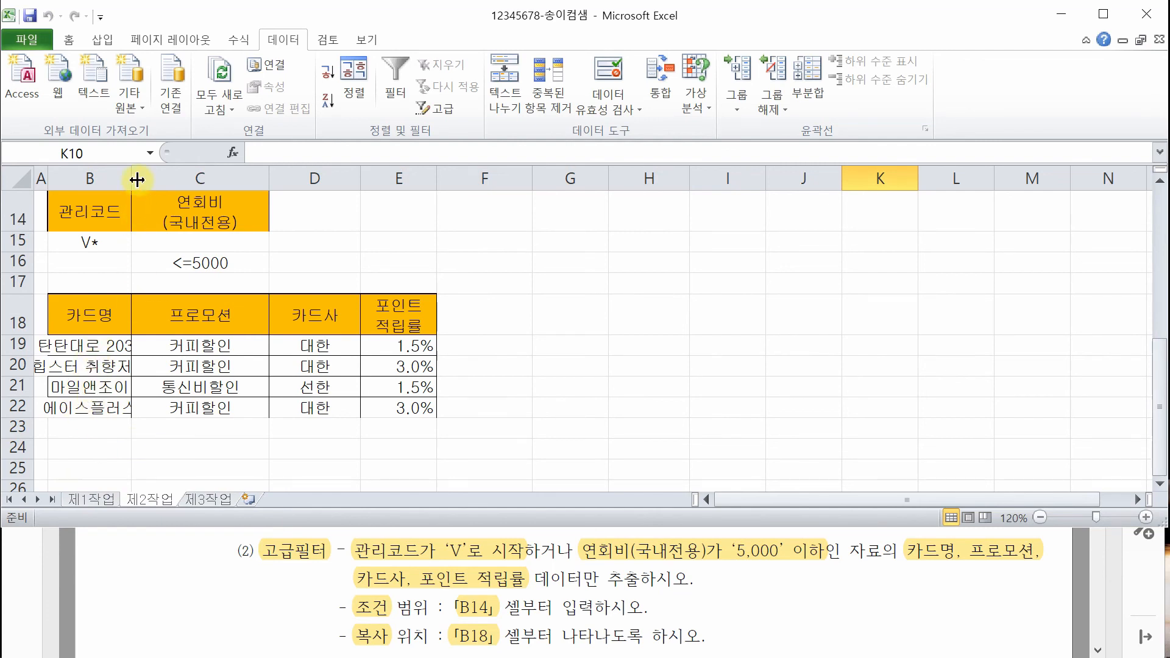
double_click(132, 175)
left_click(561, 262)
key("ctrl+F1")
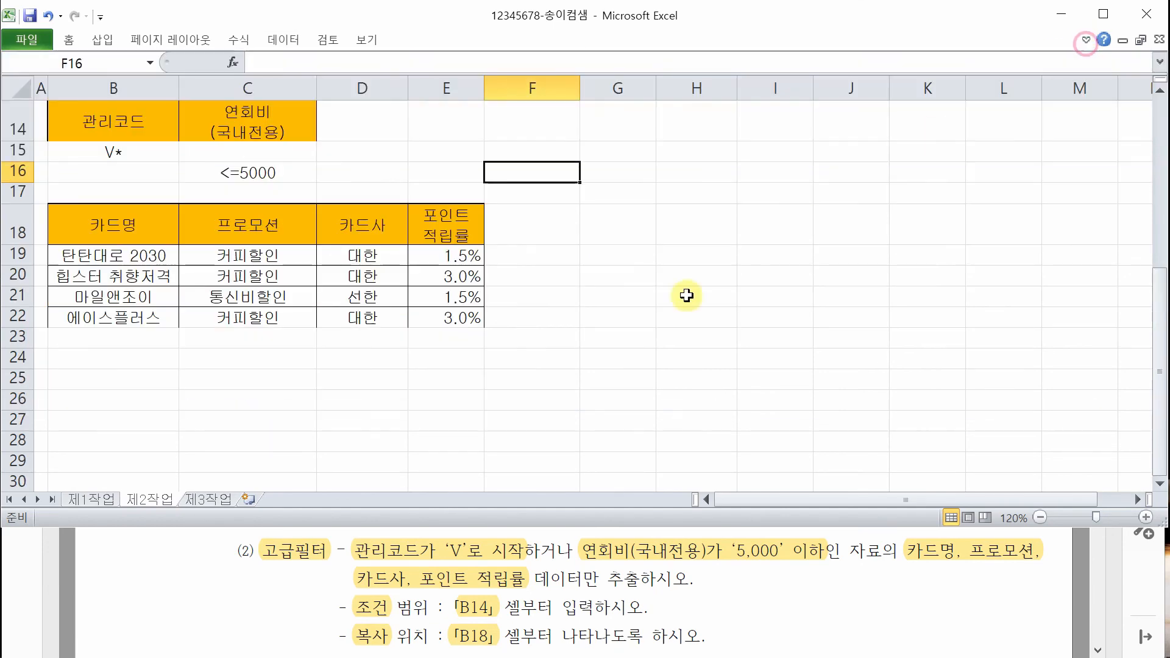
Check the filter output against source rows 4 and 8 for the V* criterion and rows 9 and 10 for the <=5000 criterion
scroll(619, 329, "up", 1)
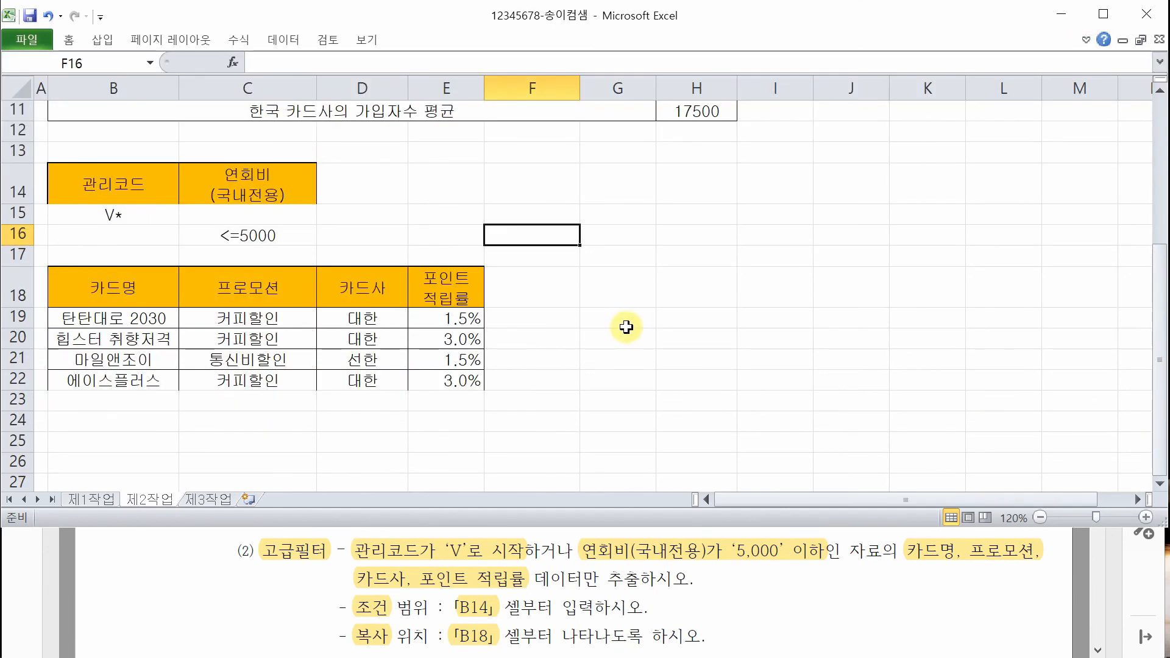
left_click(1103, 14)
scroll(435, 356, "up", 3)
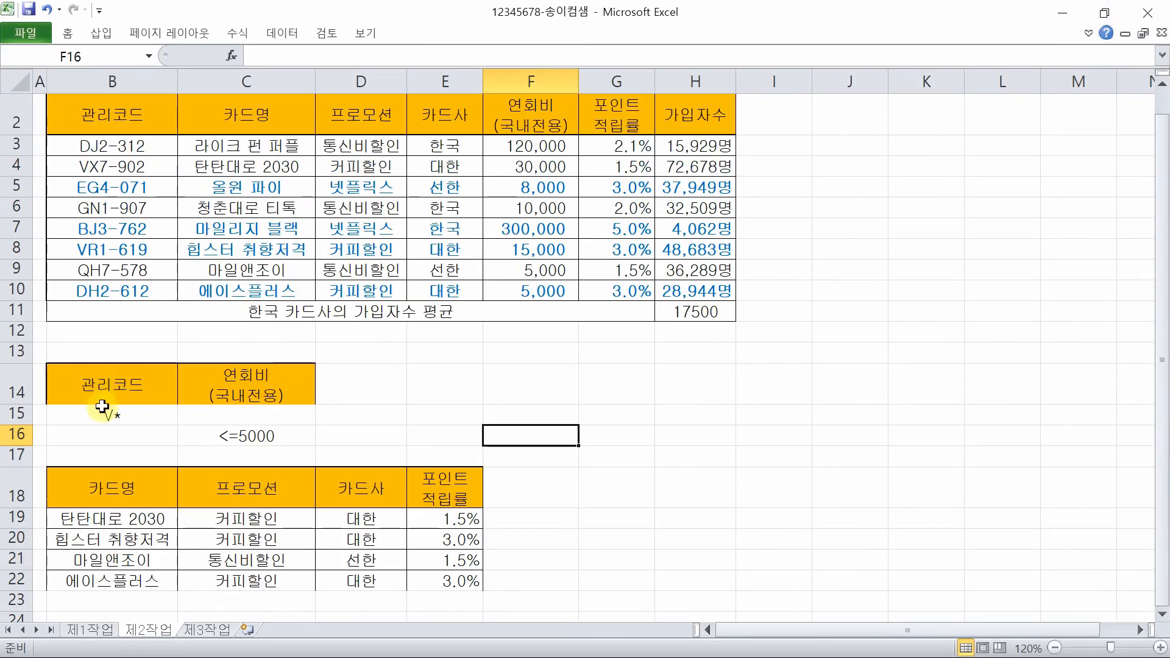
left_click_drag(83, 166, 673, 166)
left_click_drag(84, 251, 679, 250)
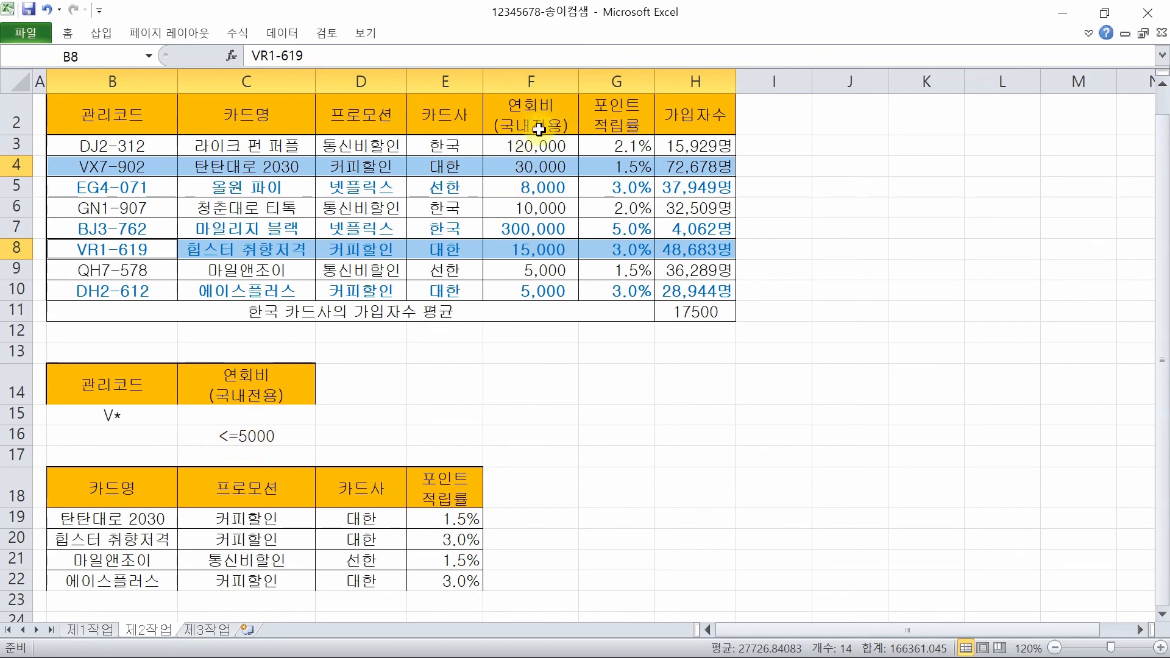
left_click_drag(555, 270, 109, 286)
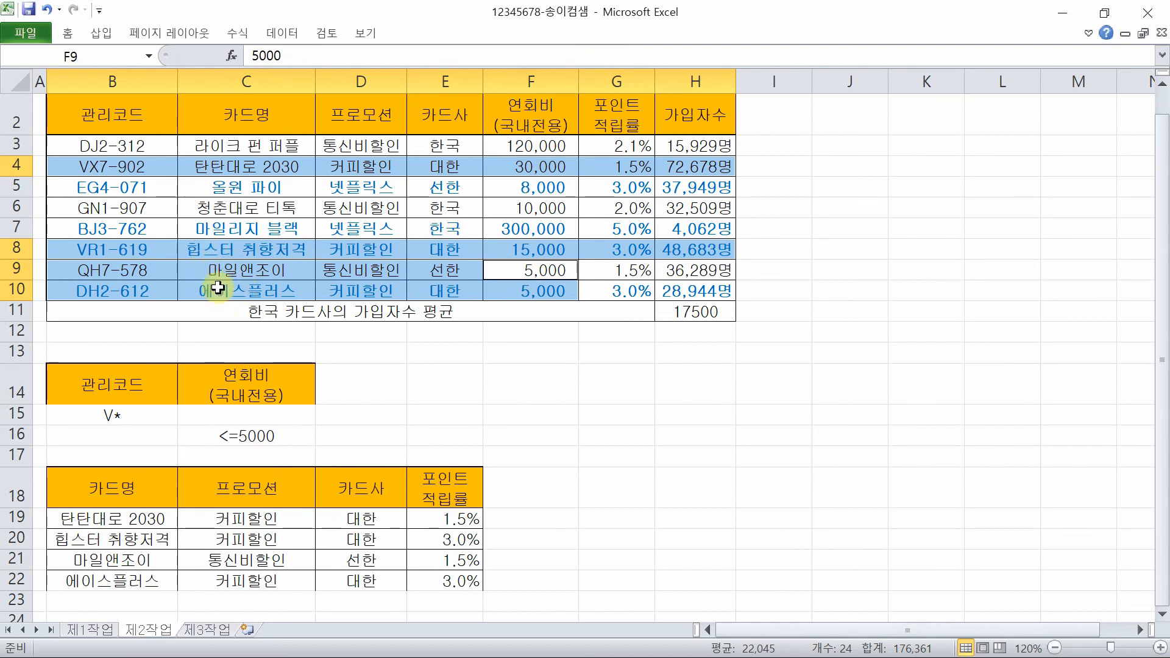
left_click(451, 434)
Restore the smaller workbook window and switch to the exam PDF in Adobe Acrobat Reader to review the 제2작업 instructions
left_click(1104, 13)
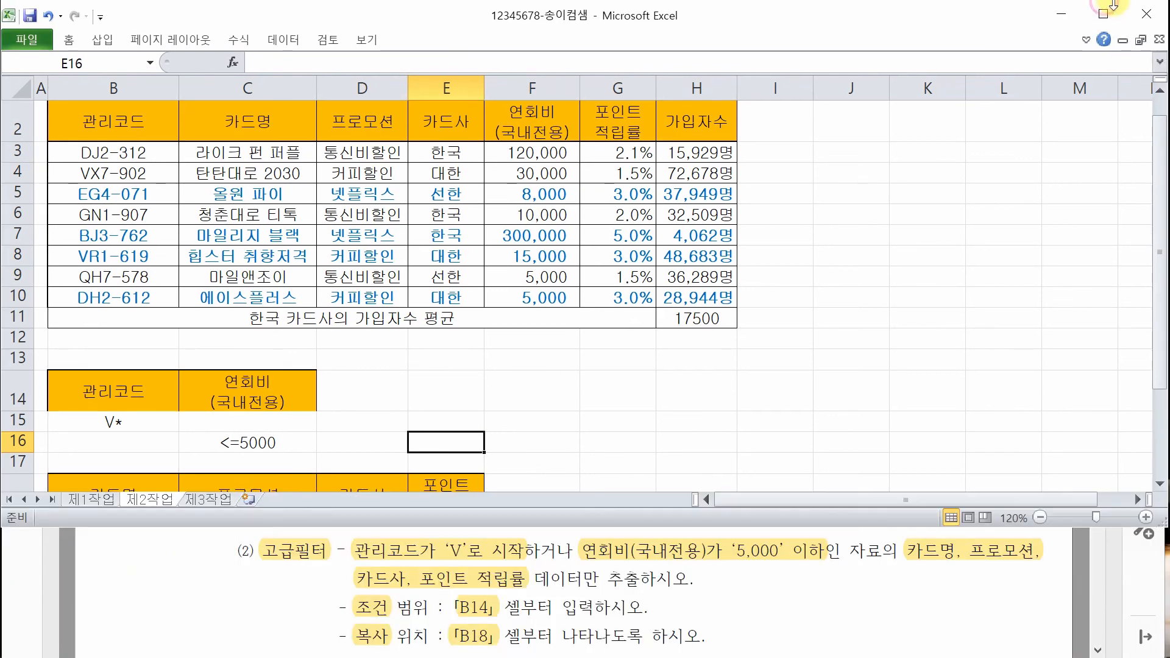
left_click(664, 628)
scroll(496, 582, "down", 2)
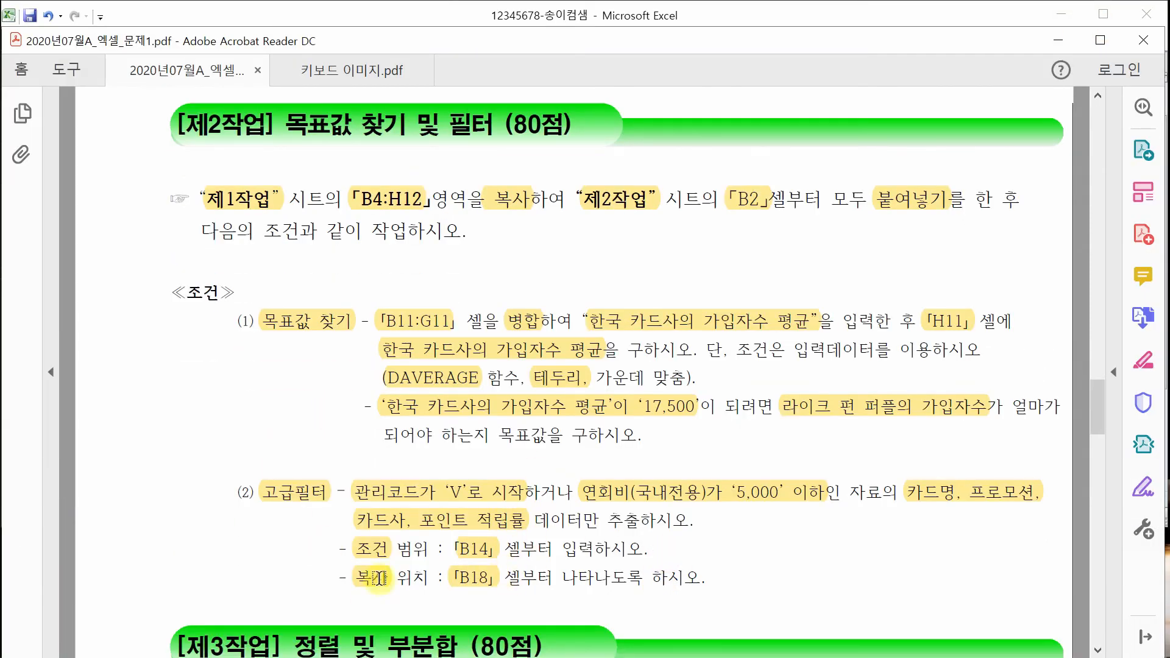